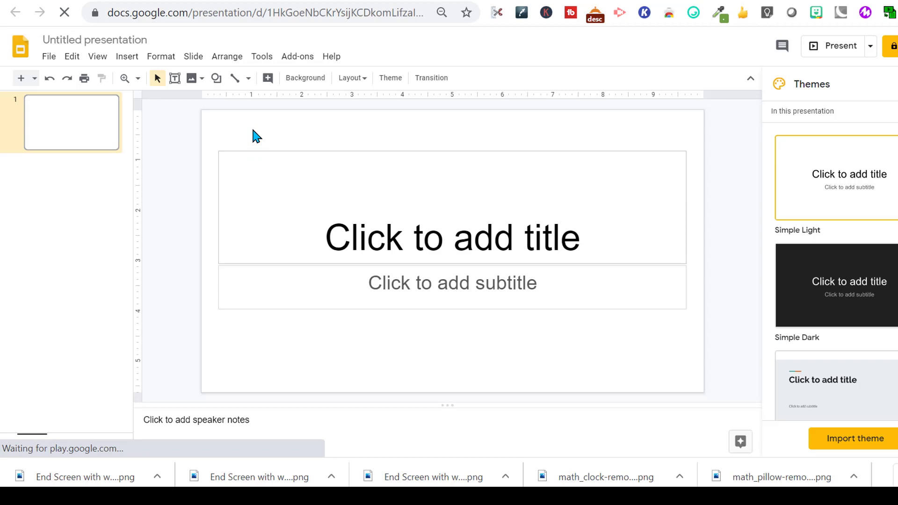
Step: Delete the title and subtitle placeholders for a blank slide, then scroll the File menu to Page setup
{"action": "left_click_drag", "start_coordinate": [253, 130], "coordinate": [304, 295]}
{"action": "key", "text": "Delete"}
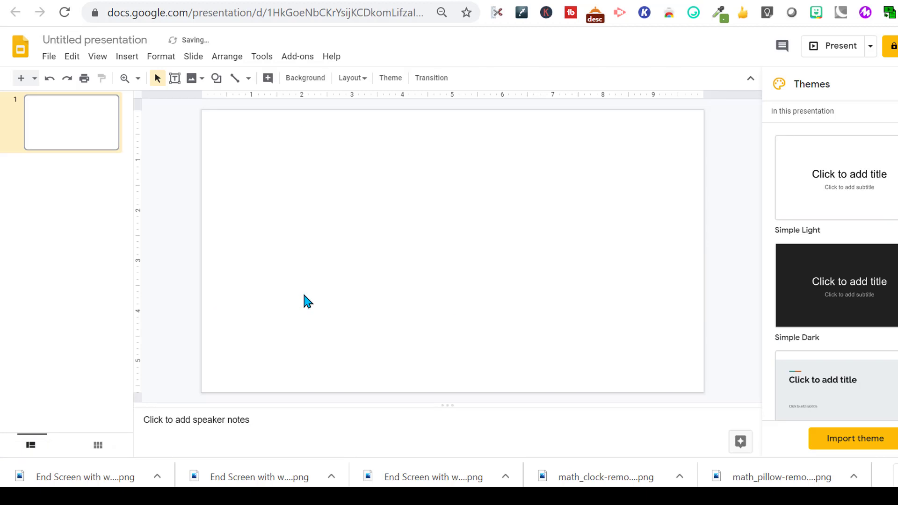
{"action": "left_click", "coordinate": [49, 57]}
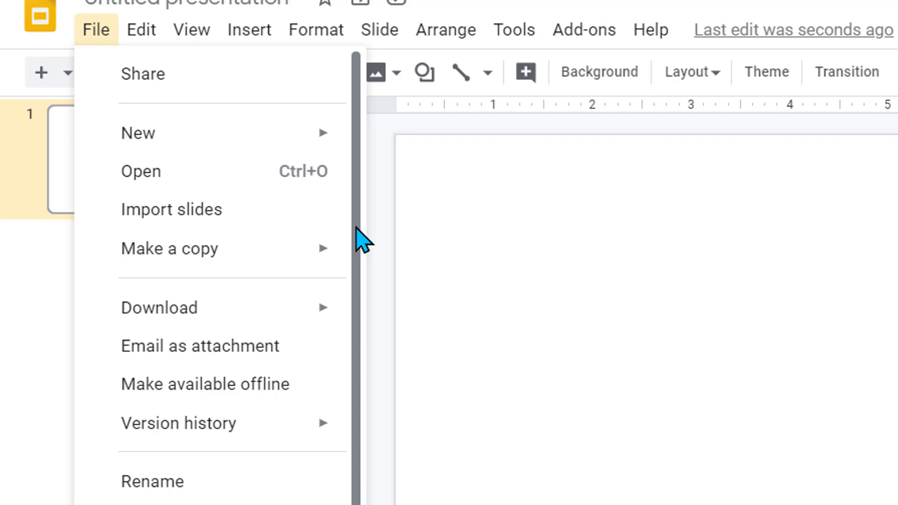
{"action": "left_click_drag", "start_coordinate": [357, 228], "coordinate": [360, 421]}
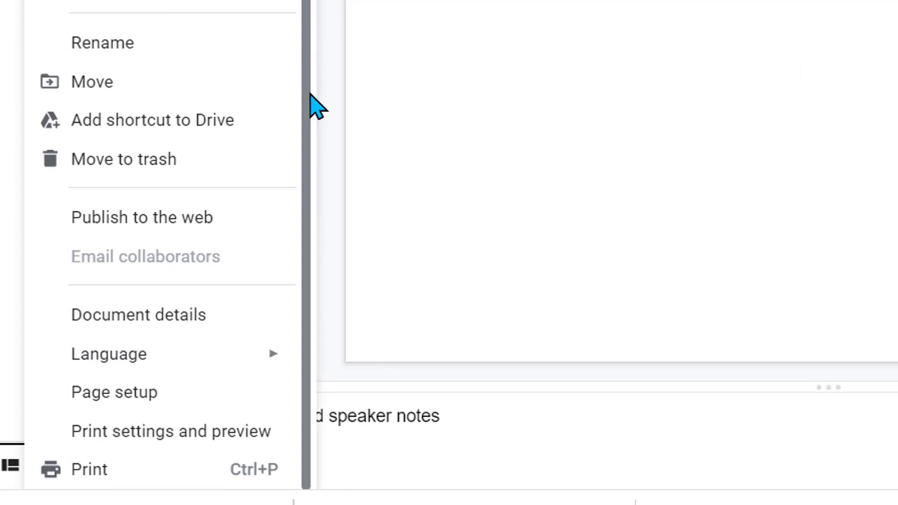
Step: Set a custom 8.5 × 11 inch portrait page size in Page setup
{"action": "left_click", "coordinate": [149, 395]}
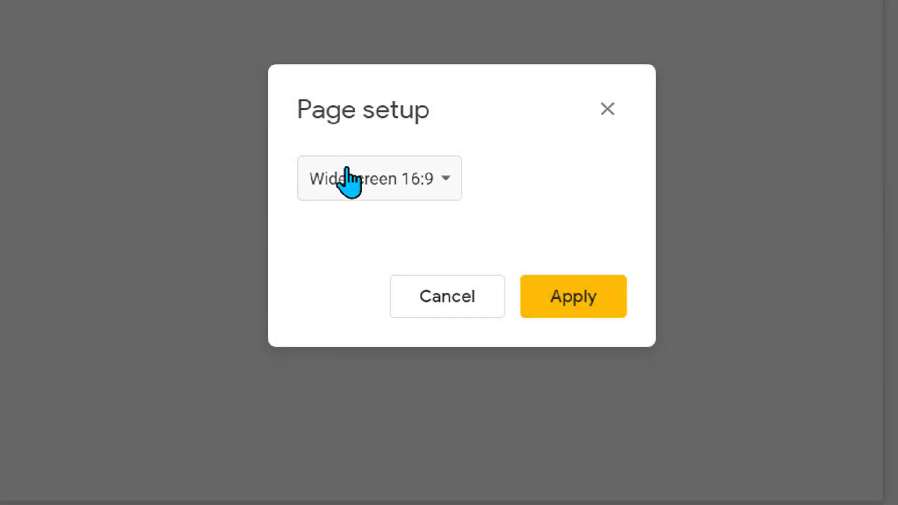
{"action": "left_click", "coordinate": [348, 180]}
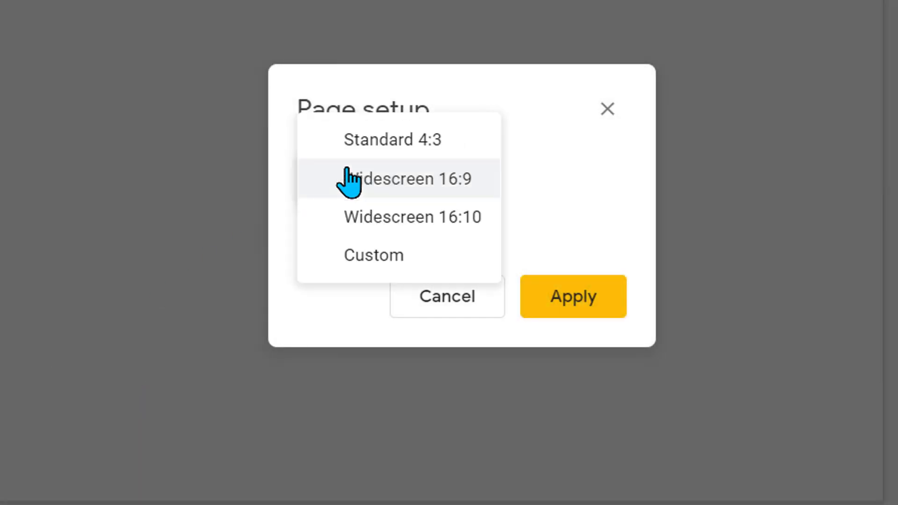
{"action": "left_click", "coordinate": [364, 257]}
{"action": "left_click", "coordinate": [333, 249]}
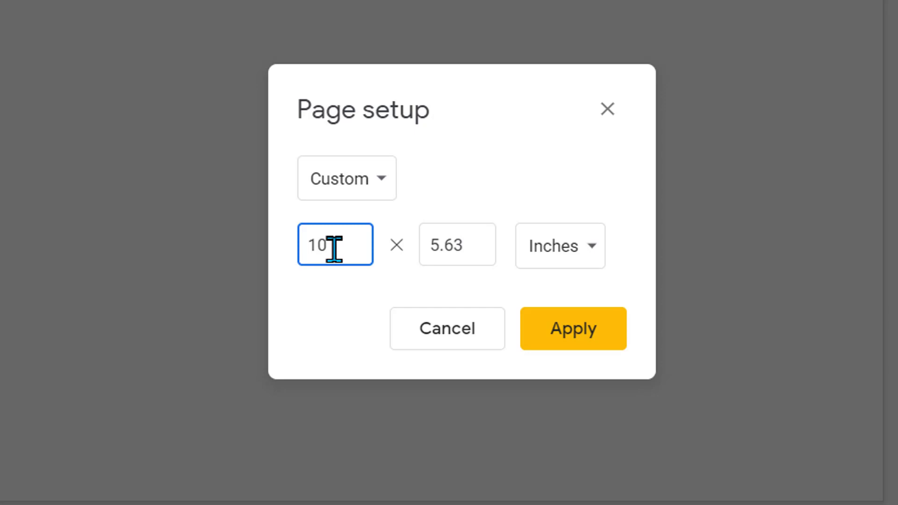
{"action": "key", "text": "BackSpace"}
{"action": "key", "text": "BackSpace"}
{"action": "type", "text": "8.5"}
{"action": "key", "text": "Tab"}
{"action": "type", "text": "11"}
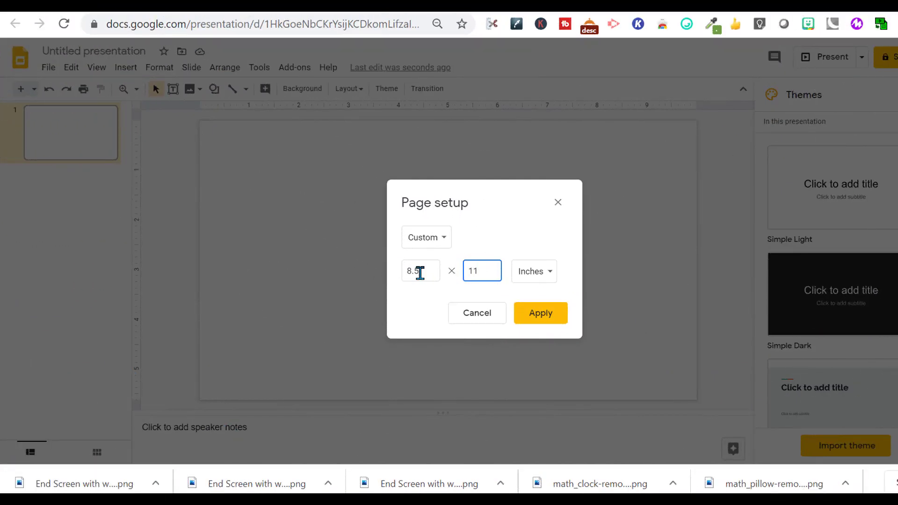
{"action": "left_click", "coordinate": [535, 316]}
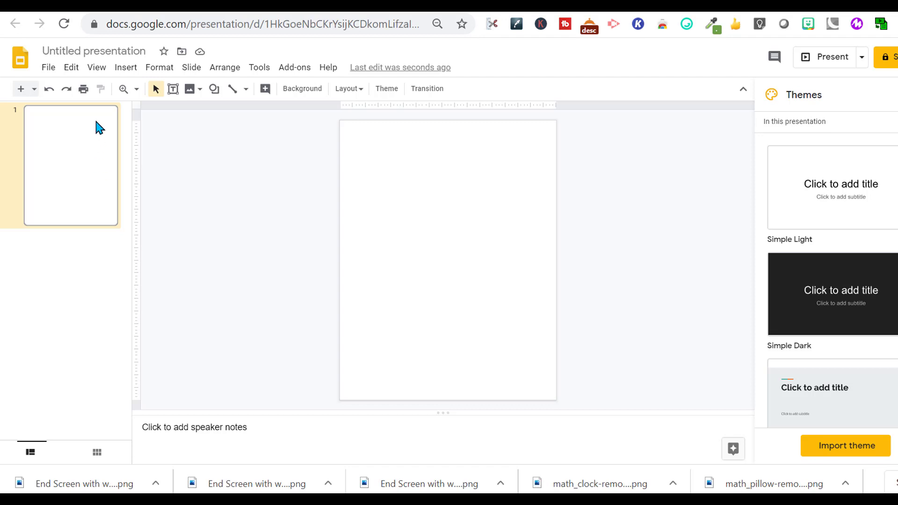
Step: Open the master and layouts editor on the Simple Light Title slide layout
{"action": "left_click", "coordinate": [95, 69]}
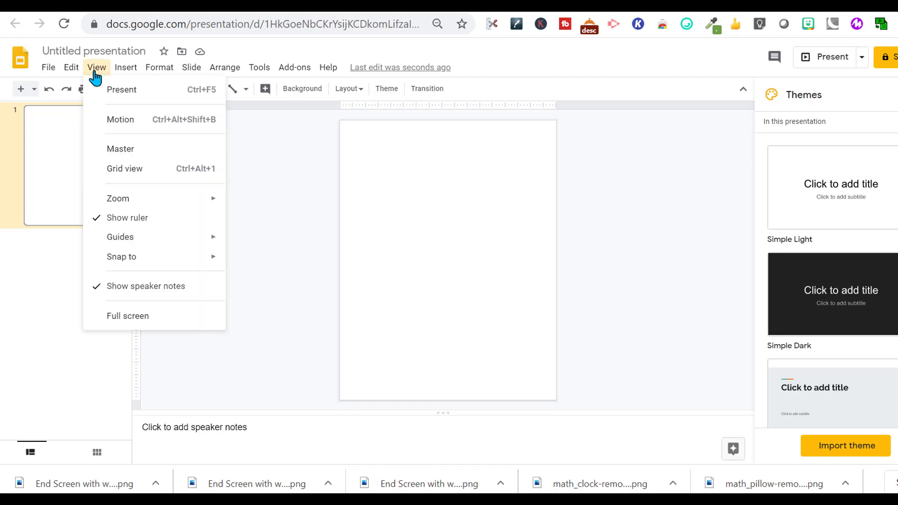
{"action": "left_click", "coordinate": [123, 150]}
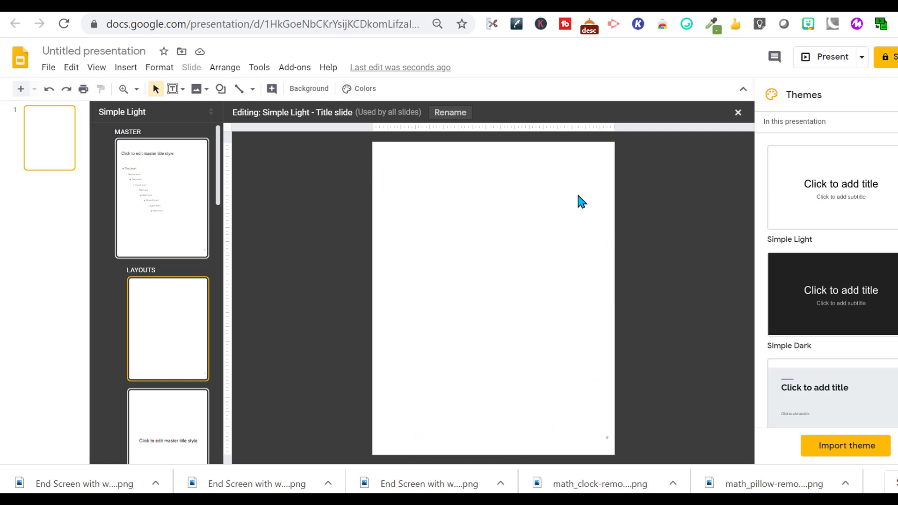
{"action": "left_click", "coordinate": [124, 70]}
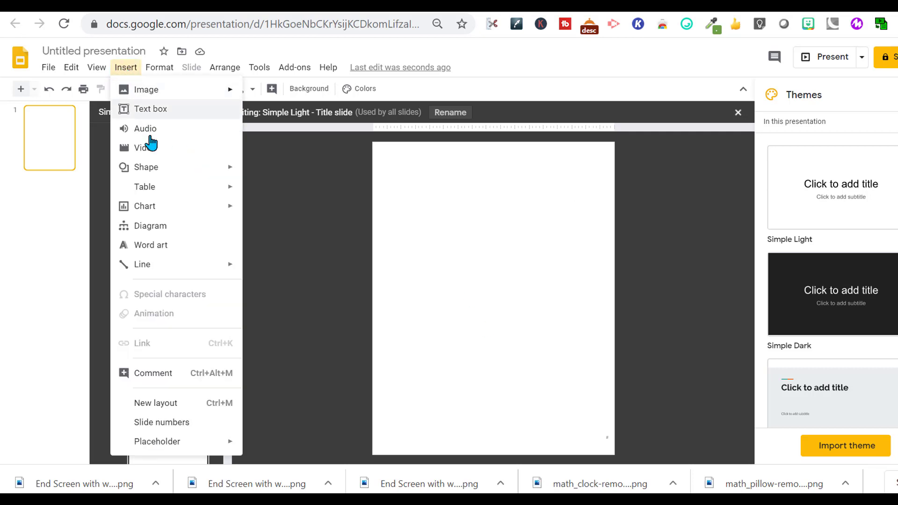
{"action": "mouse_move", "coordinate": [146, 167]}
{"action": "mouse_move", "coordinate": [327, 176]}
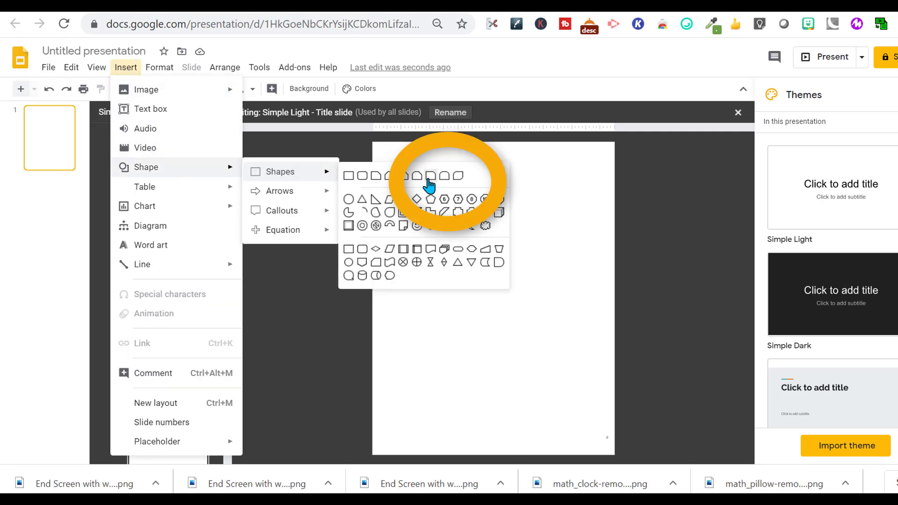
Step: Draw a Round Same Side Corner Rectangle, rotate it upright, and stretch it across most of the page
{"action": "left_click", "coordinate": [445, 179]}
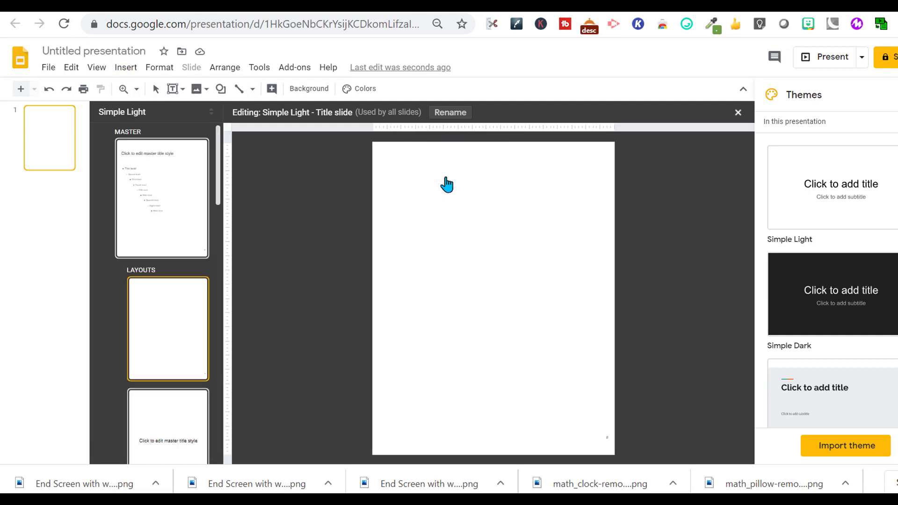
{"action": "left_click_drag", "start_coordinate": [382, 198], "coordinate": [589, 309]}
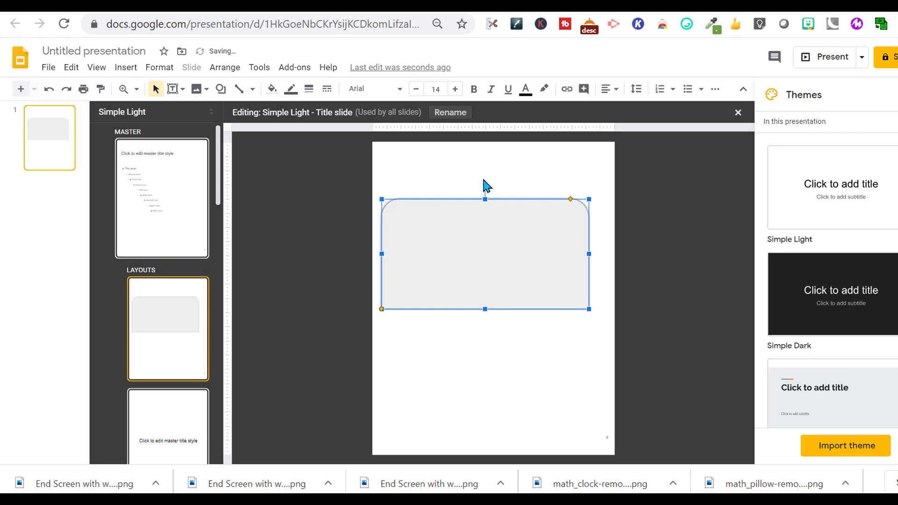
{"action": "left_click_drag", "start_coordinate": [485, 184], "coordinate": [554, 254]}
{"action": "left_click_drag", "start_coordinate": [489, 242], "coordinate": [431, 235]}
{"action": "left_click_drag", "start_coordinate": [428, 349], "coordinate": [425, 457]}
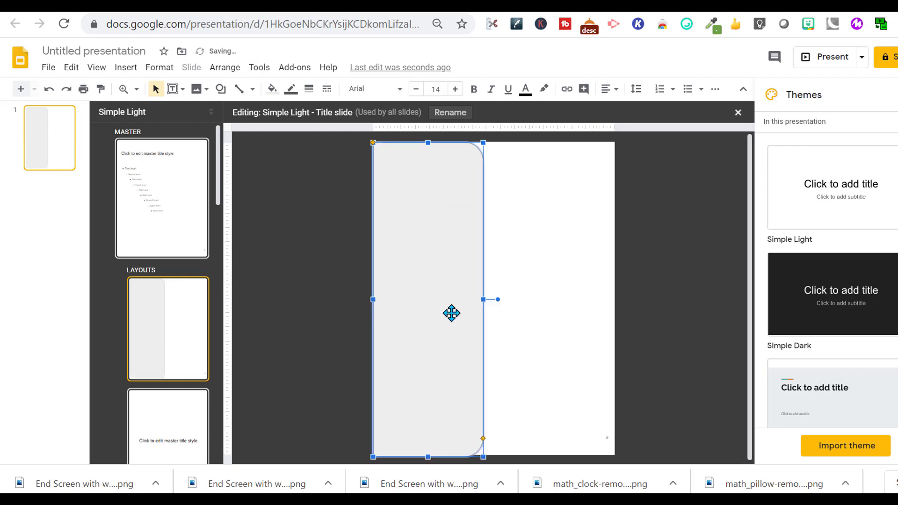
{"action": "left_click_drag", "start_coordinate": [482, 301], "coordinate": [576, 303]}
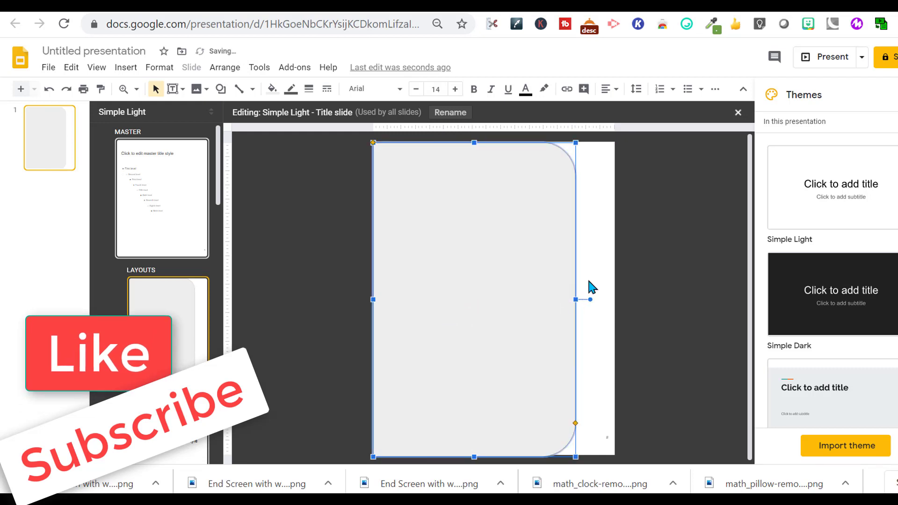
Step: Fill the rounded rectangle with a teal radial gradient
{"action": "right_click", "coordinate": [471, 313]}
{"action": "mouse_move", "coordinate": [472, 316]}
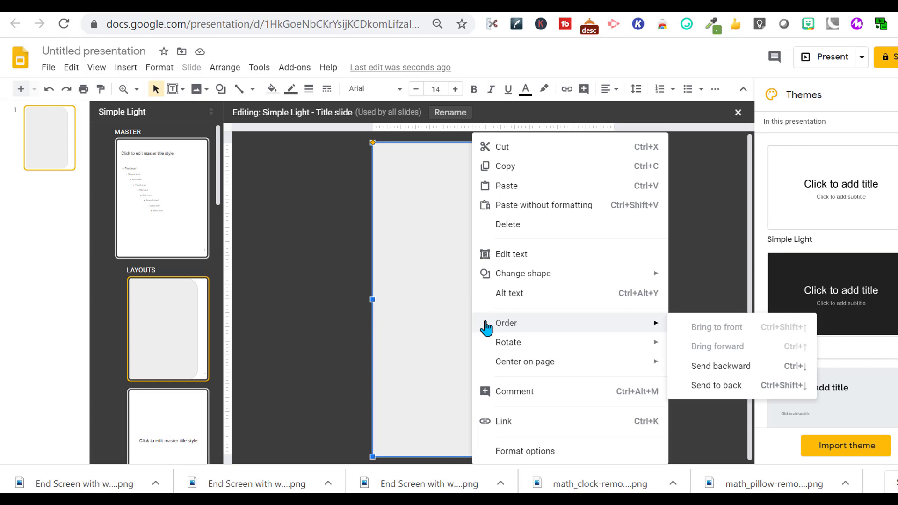
{"action": "left_click", "coordinate": [466, 276]}
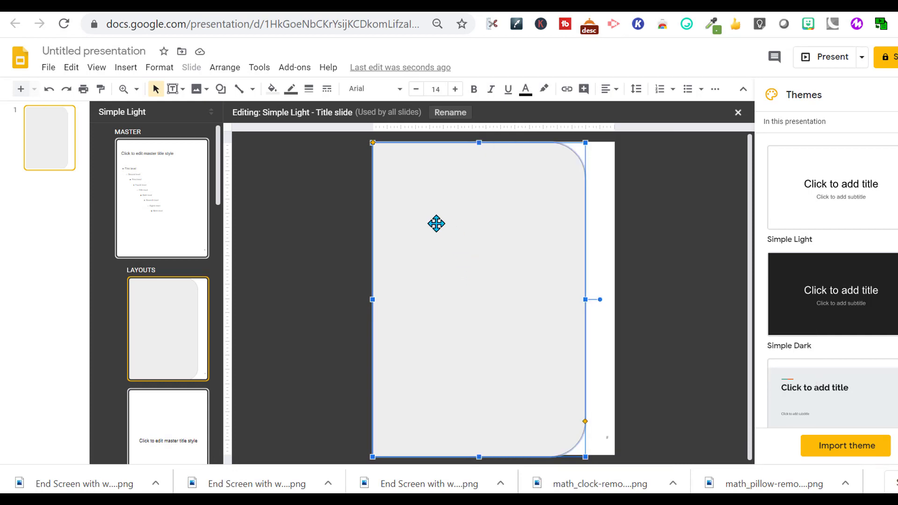
{"action": "left_click", "coordinate": [270, 90]}
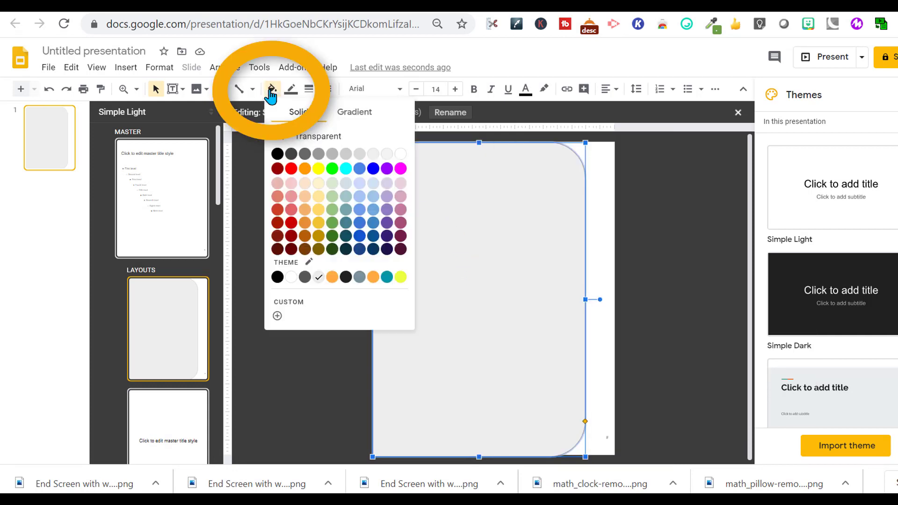
{"action": "left_click", "coordinate": [356, 114]}
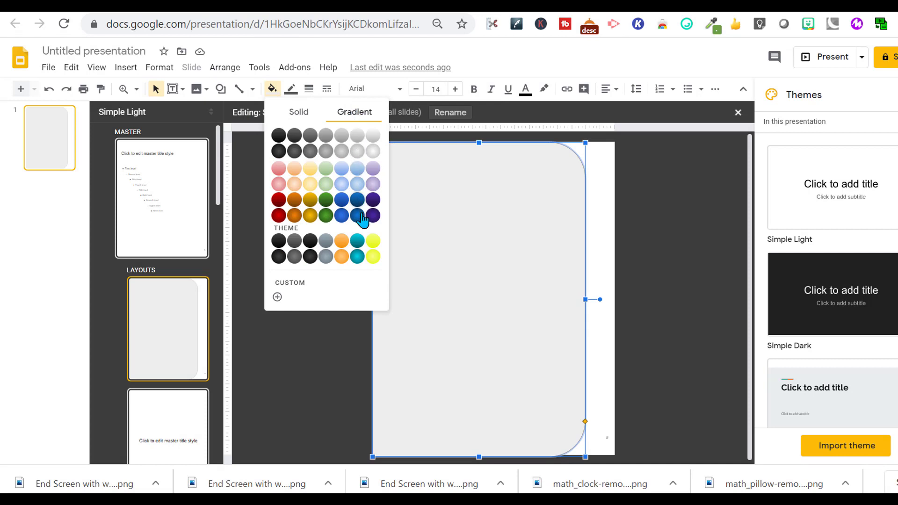
{"action": "left_click", "coordinate": [357, 257]}
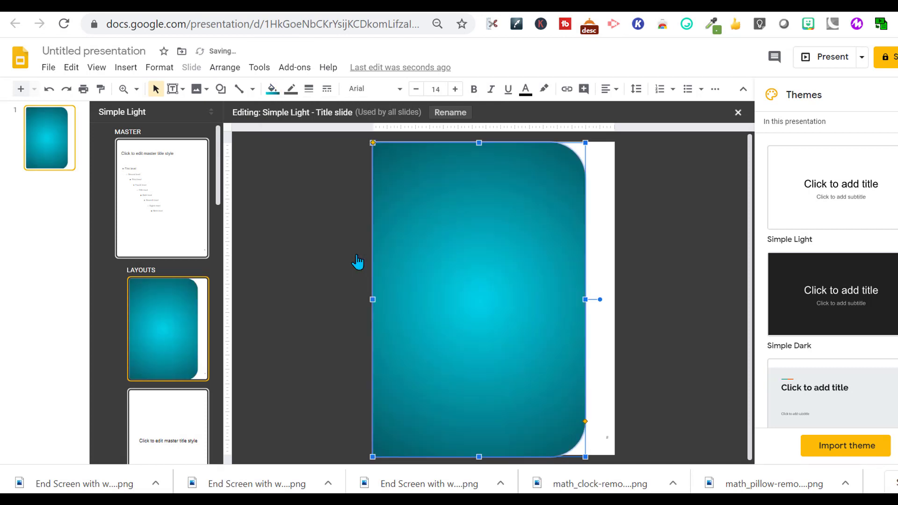
{"action": "left_click", "coordinate": [357, 262]}
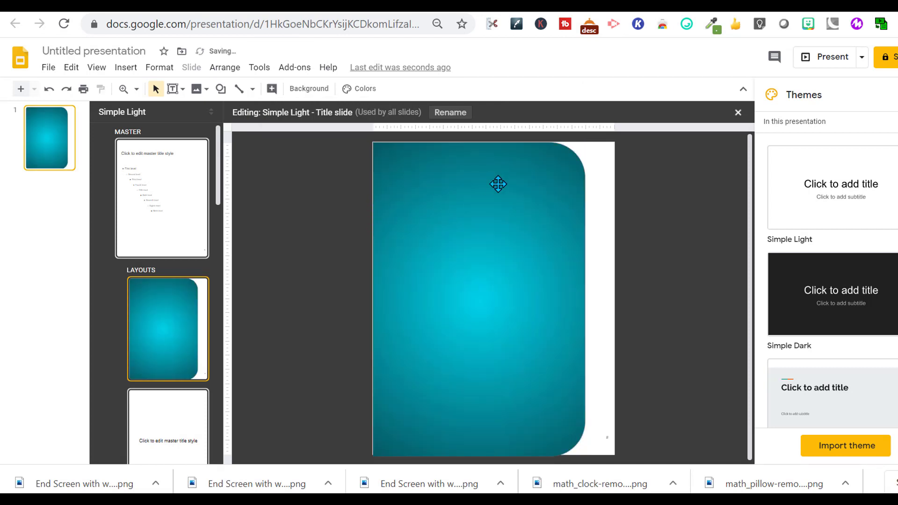
Step: Add three-line word art 'Digital Interactive Notebook', enlarged and moved to the page's top centre
{"action": "left_click", "coordinate": [120, 68]}
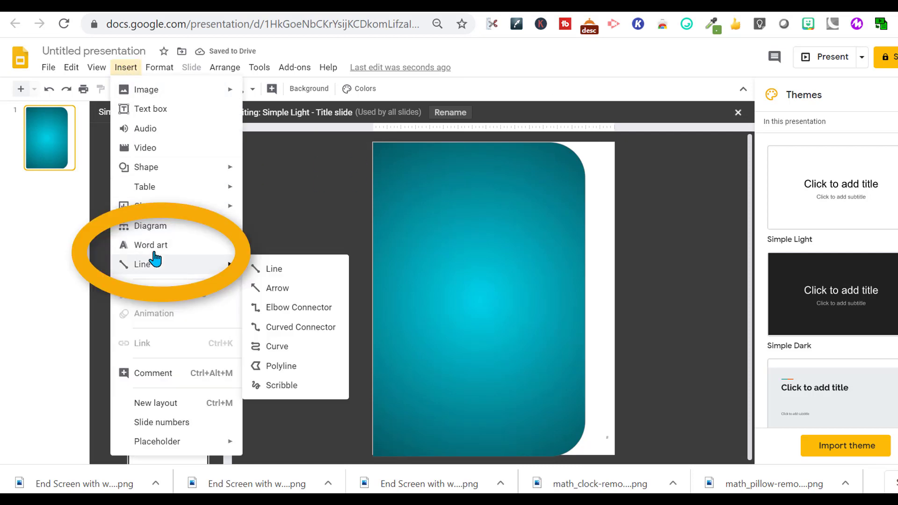
{"action": "left_click", "coordinate": [152, 245]}
{"action": "type", "text": "Digital"}
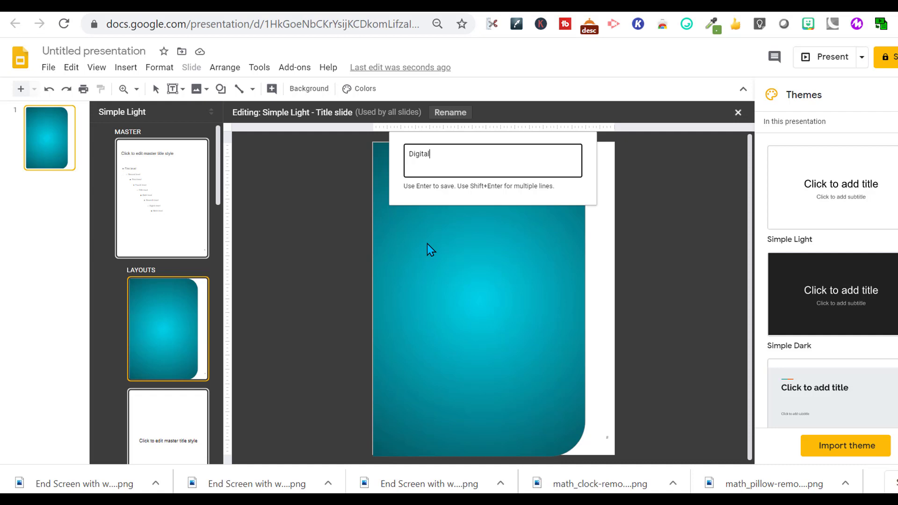
{"action": "key", "text": "shift+Return"}
{"action": "type", "text": "Interactive"}
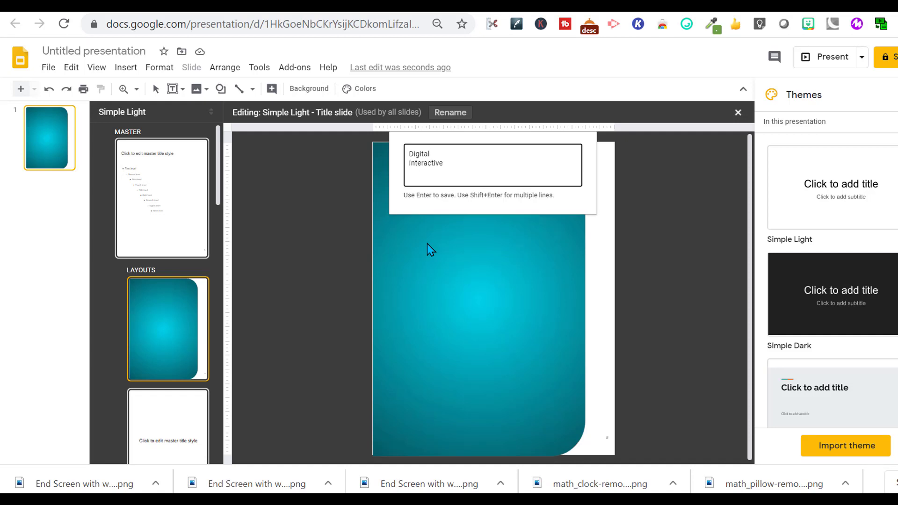
{"action": "key", "text": "shift+Return"}
{"action": "type", "text": "Notebook"}
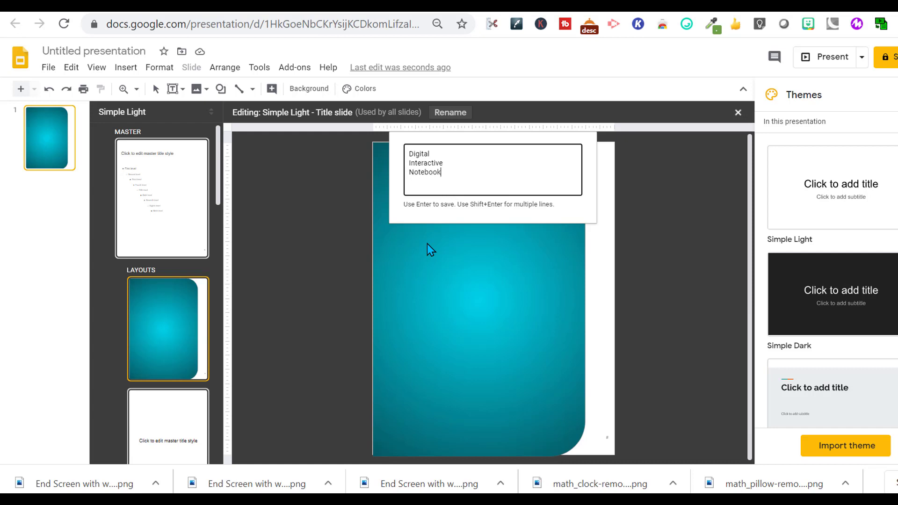
{"action": "key", "text": "Return"}
{"action": "left_click_drag", "start_coordinate": [466, 279], "coordinate": [413, 212]}
{"action": "left_click_drag", "start_coordinate": [456, 245], "coordinate": [469, 206]}
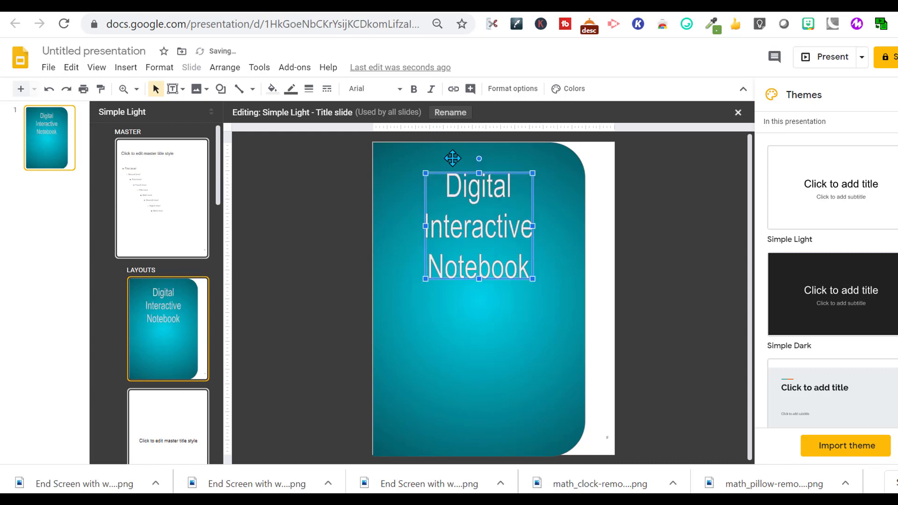
Step: Set the title font to Baloo Bhai and widen its box, undoing a trial teal gradient to keep yellow
{"action": "left_click", "coordinate": [374, 89]}
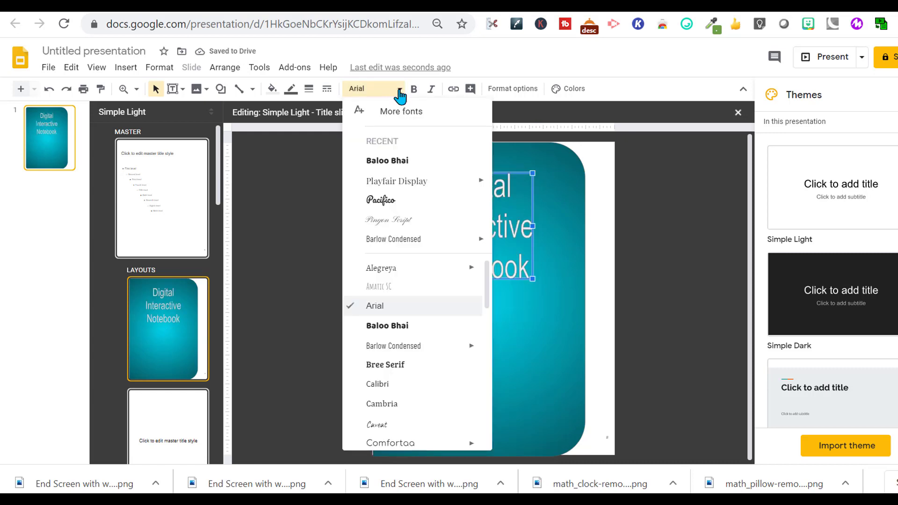
{"action": "left_click", "coordinate": [387, 161]}
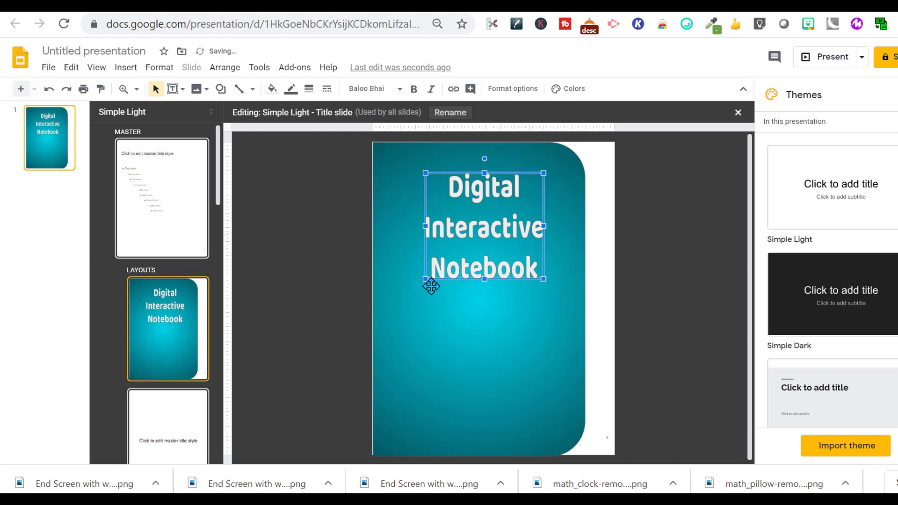
{"action": "left_click_drag", "start_coordinate": [425, 280], "coordinate": [394, 295]}
{"action": "left_click", "coordinate": [271, 89]}
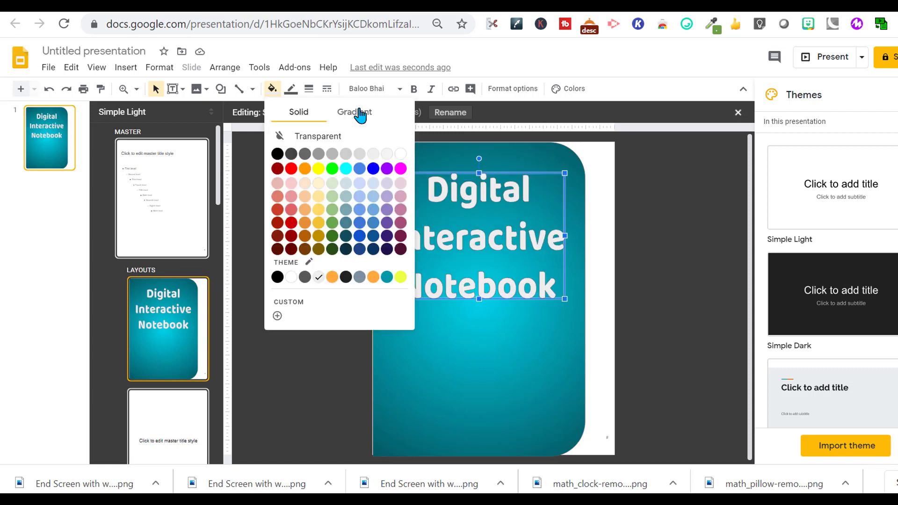
{"action": "left_click", "coordinate": [359, 113]}
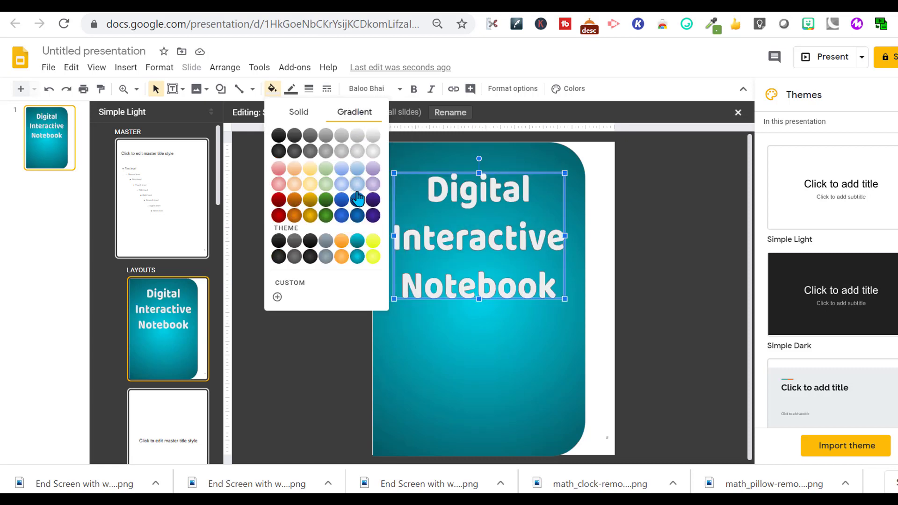
{"action": "left_click", "coordinate": [358, 248]}
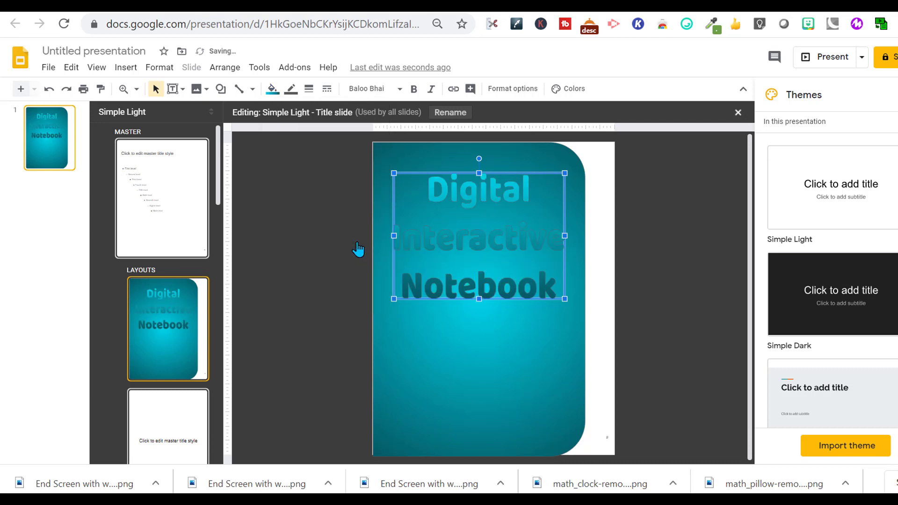
{"action": "key", "text": "ctrl+z"}
{"action": "left_click", "coordinate": [441, 355]}
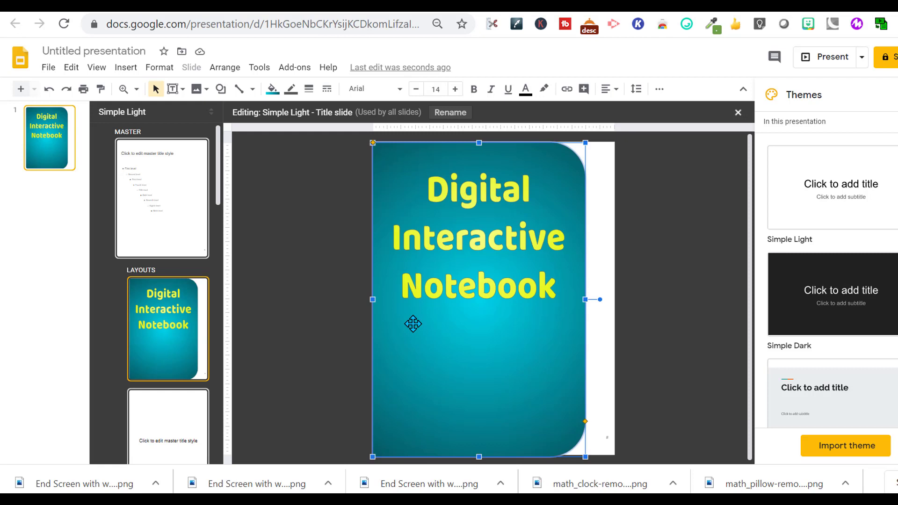
Step: Add a text box below the title with Name: and Subject: labels enlarged to about 30 pt
{"action": "left_click", "coordinate": [125, 68]}
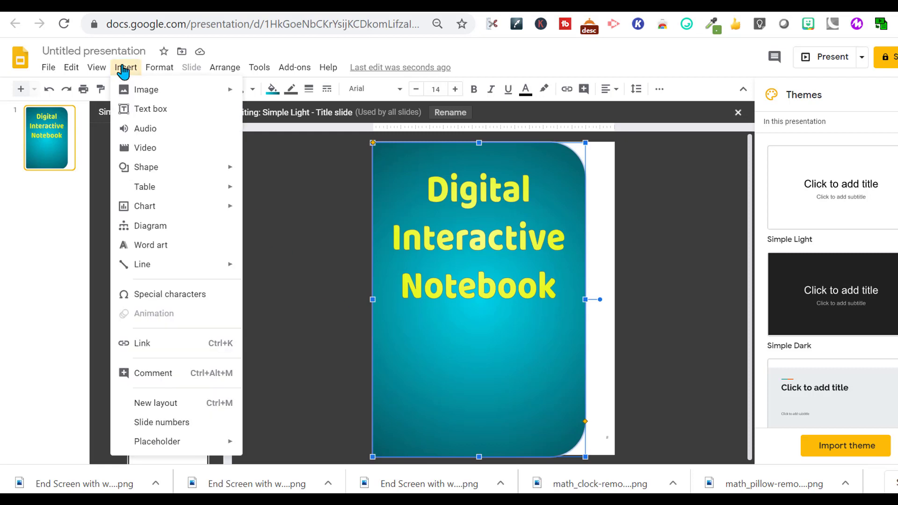
{"action": "left_click", "coordinate": [158, 110]}
{"action": "left_click_drag", "start_coordinate": [405, 332], "coordinate": [554, 409]}
{"action": "type", "text": "Name:  Subject:"}
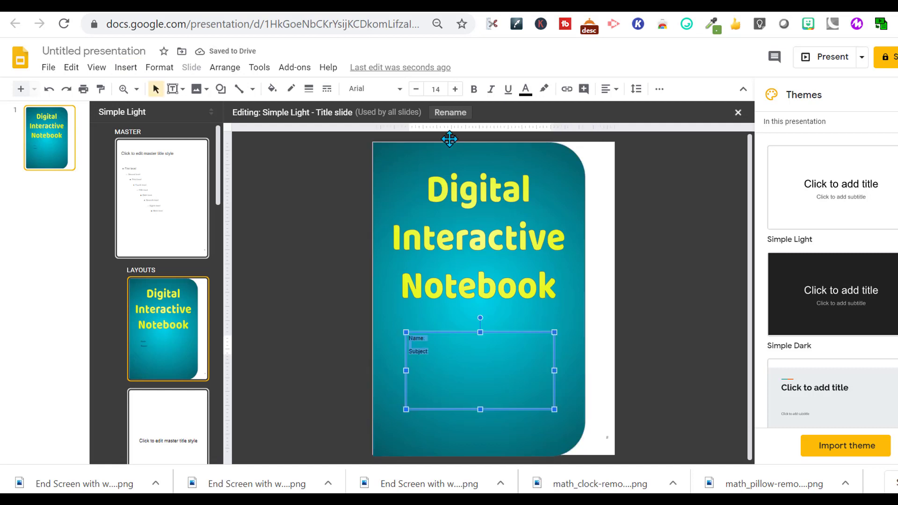
{"action": "key", "text": "ctrl+a"}
{"action": "left_click", "coordinate": [455, 89]}
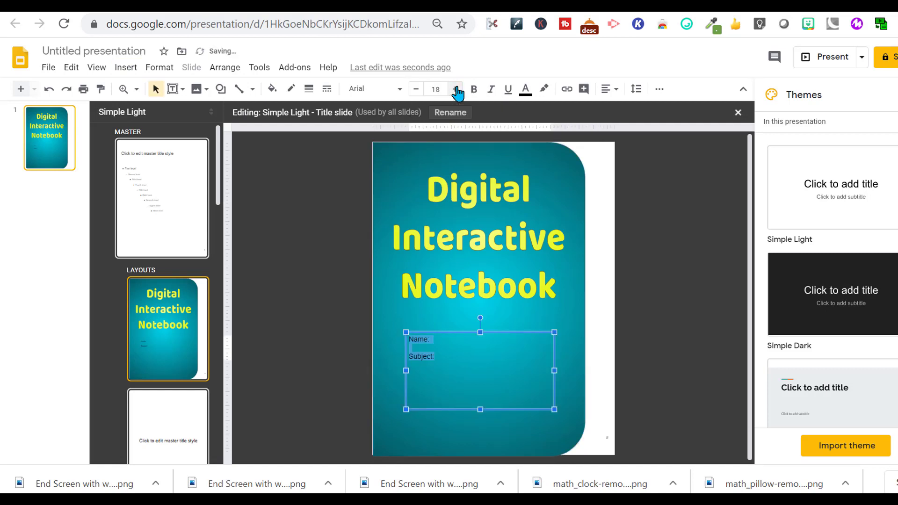
{"action": "left_click", "coordinate": [456, 89]}
{"action": "left_click", "coordinate": [456, 90]}
{"action": "left_click", "coordinate": [456, 90]}
{"action": "left_click", "coordinate": [456, 90]}
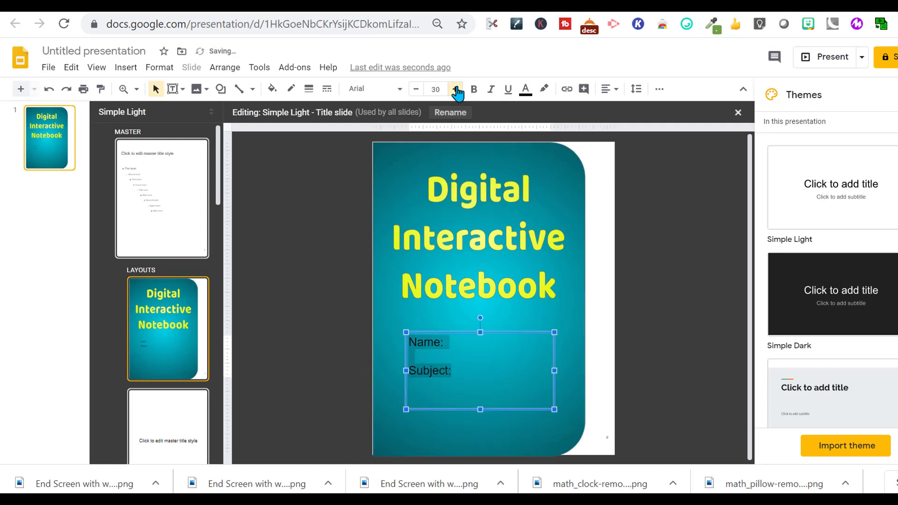
{"action": "left_click", "coordinate": [456, 89]}
{"action": "left_click", "coordinate": [456, 89]}
{"action": "key", "text": "Escape"}
{"action": "key", "text": "Escape"}
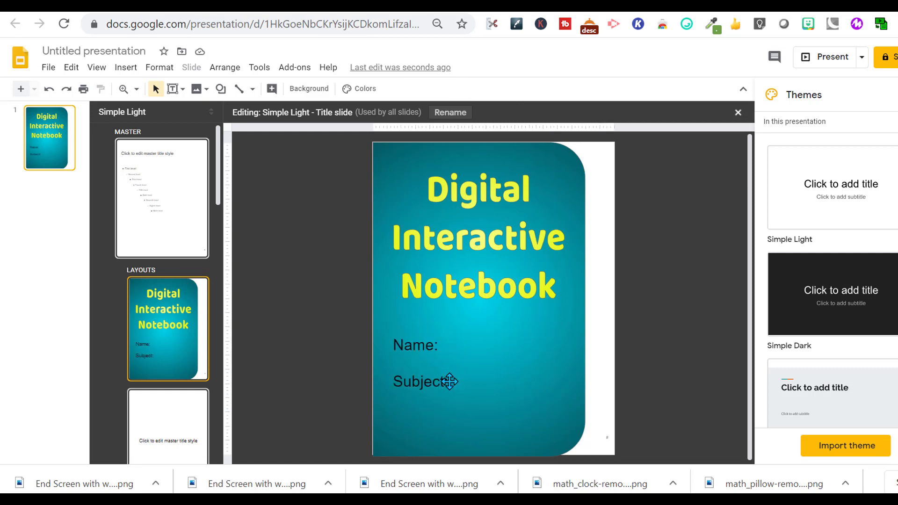
Step: Draw a title placeholder beside Name: and close the master editor back to normal view
{"action": "left_click", "coordinate": [184, 93]}
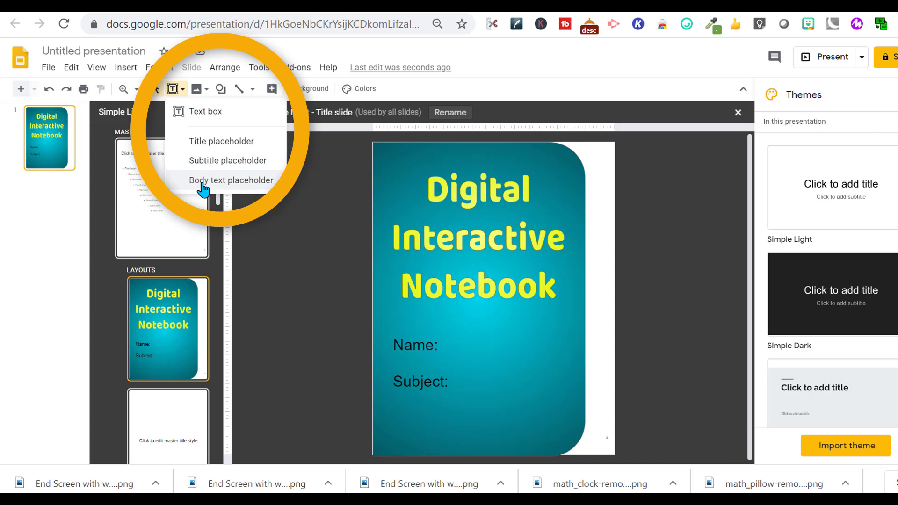
{"action": "left_click", "coordinate": [207, 145]}
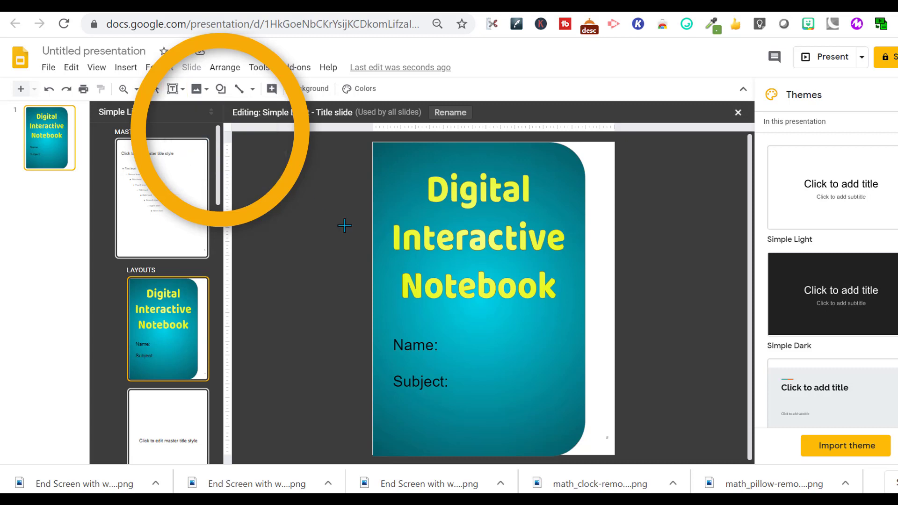
{"action": "mouse_move", "coordinate": [443, 331]}
{"action": "left_mouse_down"}
{"action": "mouse_move", "coordinate": [451, 355]}
{"action": "mouse_move", "coordinate": [561, 359]}
{"action": "left_mouse_up"}
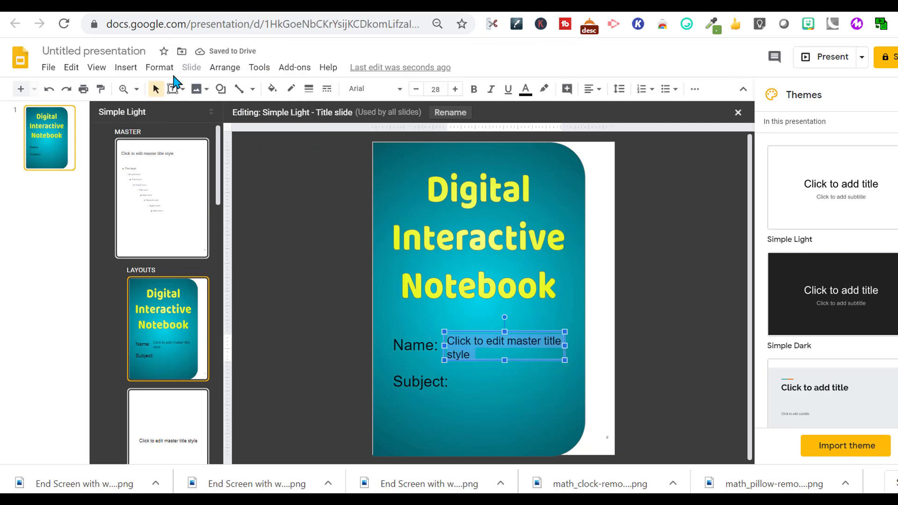
{"action": "left_click", "coordinate": [52, 133]}
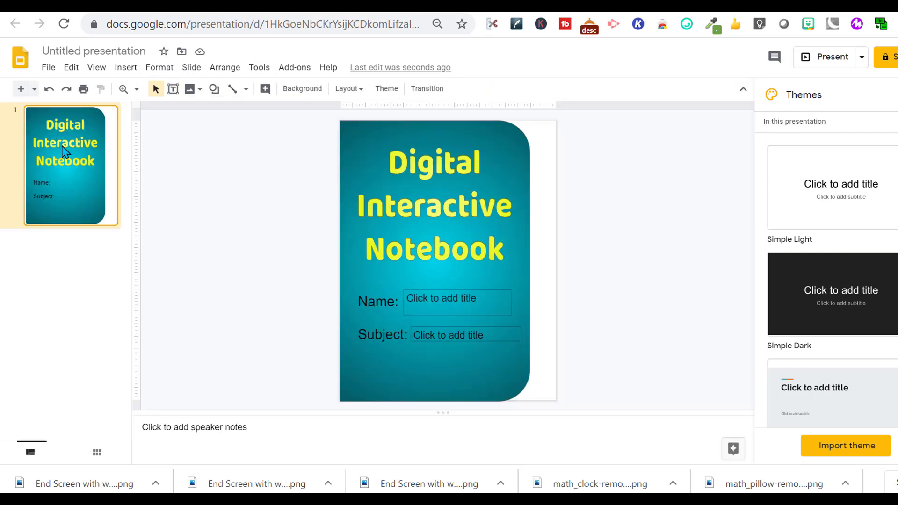
Step: Check the Name and Subject placeholders on slide 1, then reopen the master and layouts editor
{"action": "left_click", "coordinate": [415, 301]}
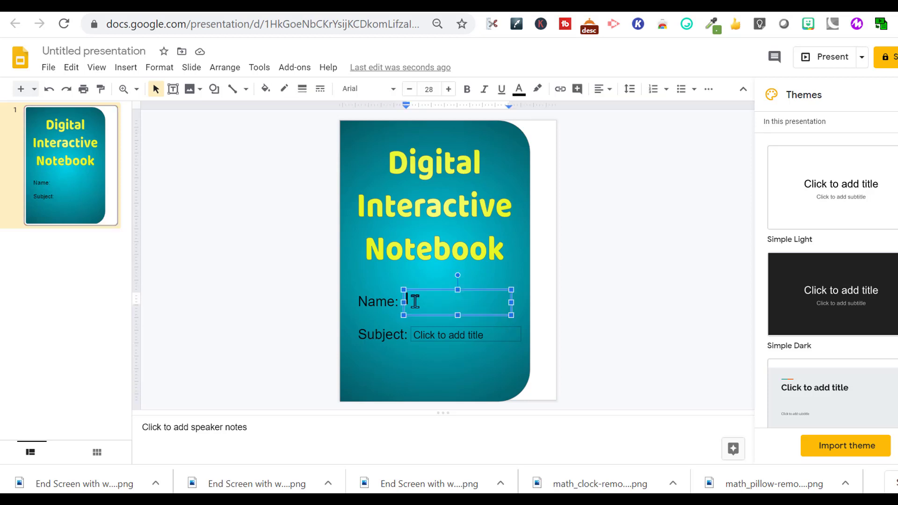
{"action": "left_click", "coordinate": [426, 335]}
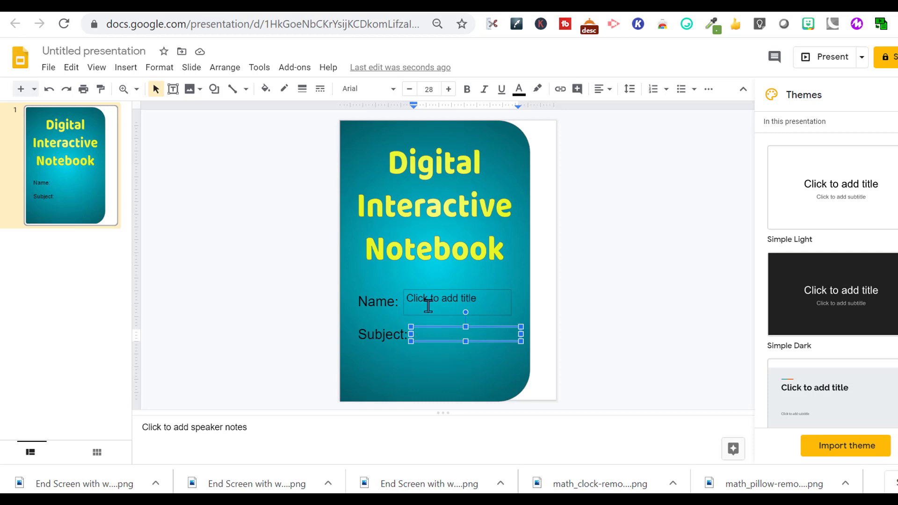
{"action": "left_click", "coordinate": [96, 67]}
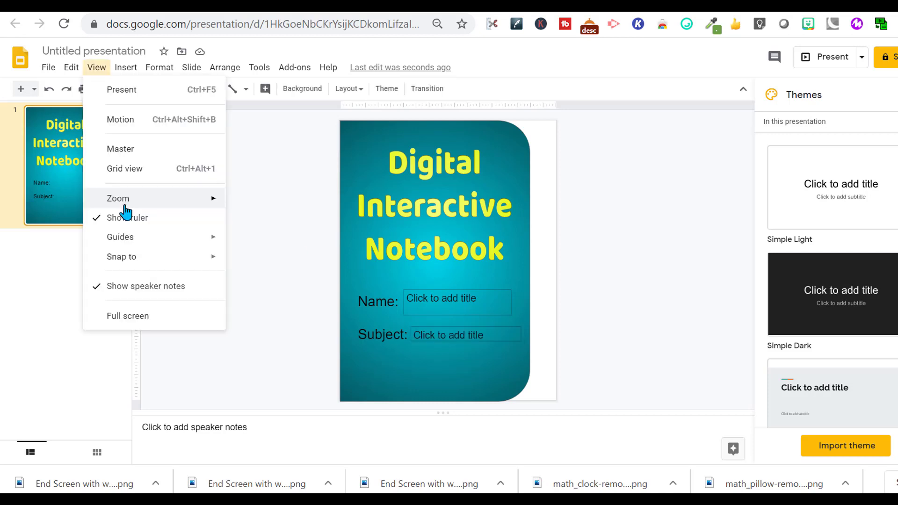
{"action": "left_click", "coordinate": [120, 149]}
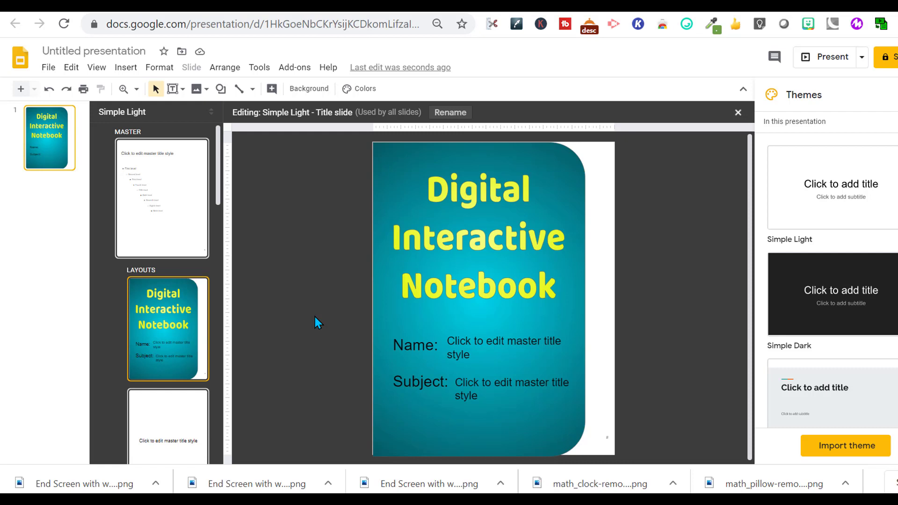
Step: Duplicate the cover layout twice and select the first copy for editing
{"action": "right_click", "coordinate": [176, 335]}
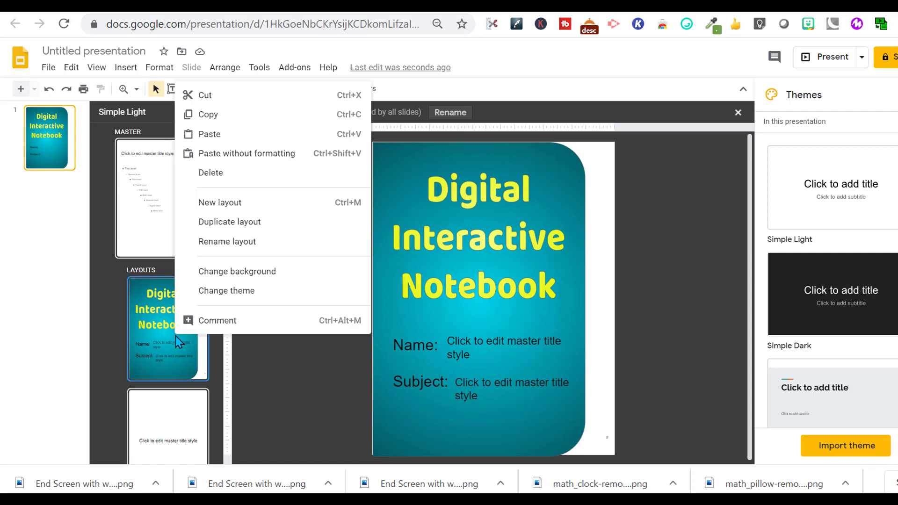
{"action": "left_click", "coordinate": [222, 225]}
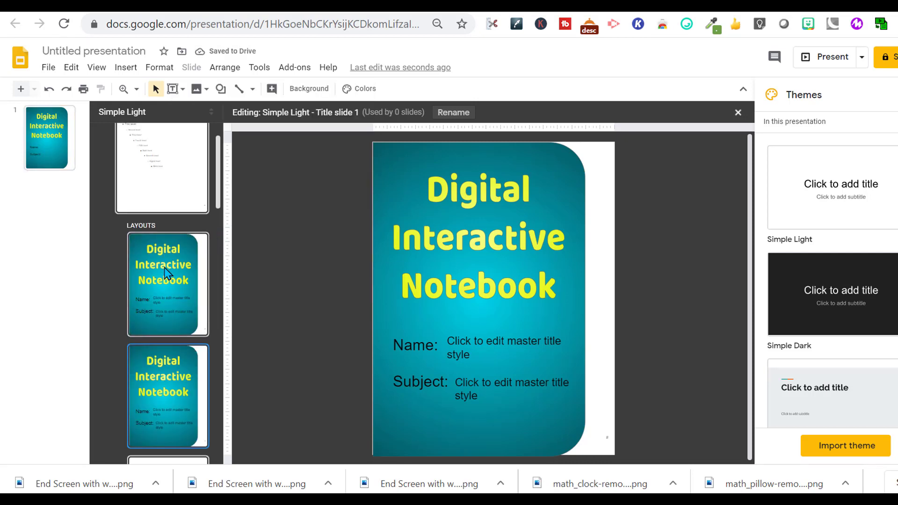
{"action": "right_click", "coordinate": [169, 386]}
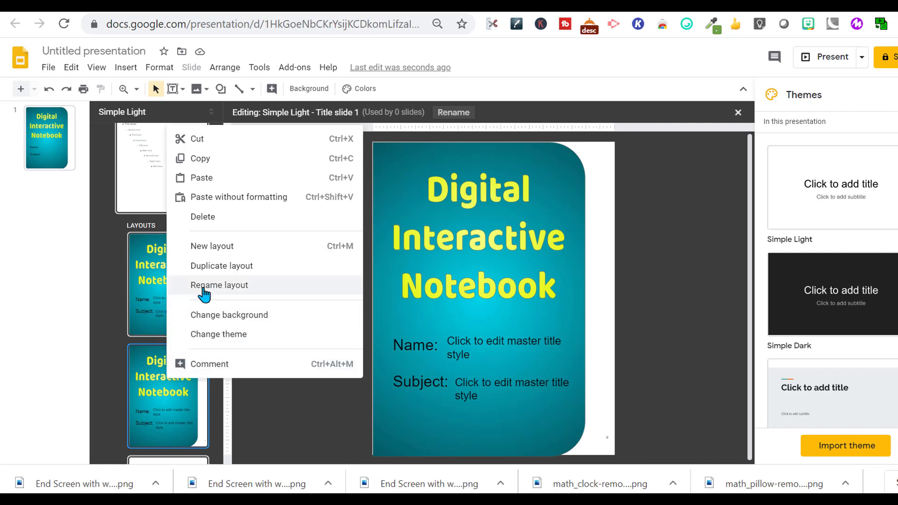
{"action": "left_click", "coordinate": [209, 266]}
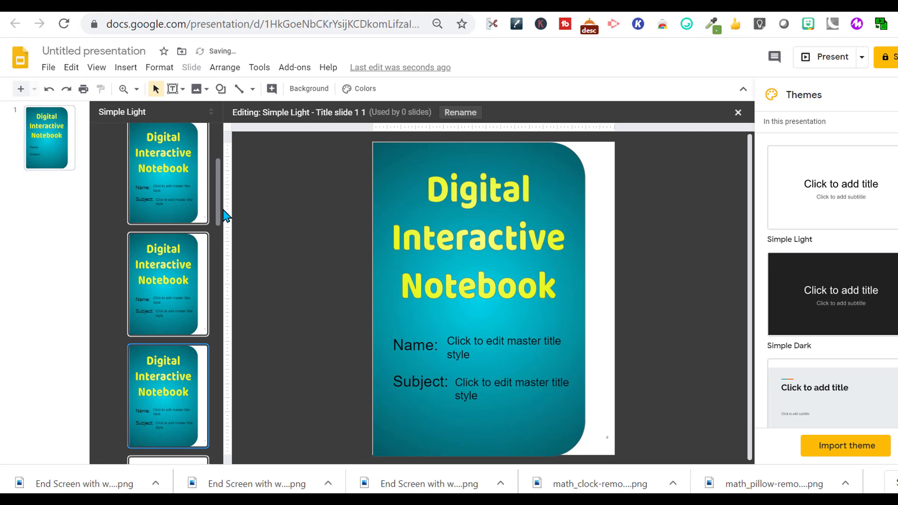
{"action": "left_click", "coordinate": [188, 281]}
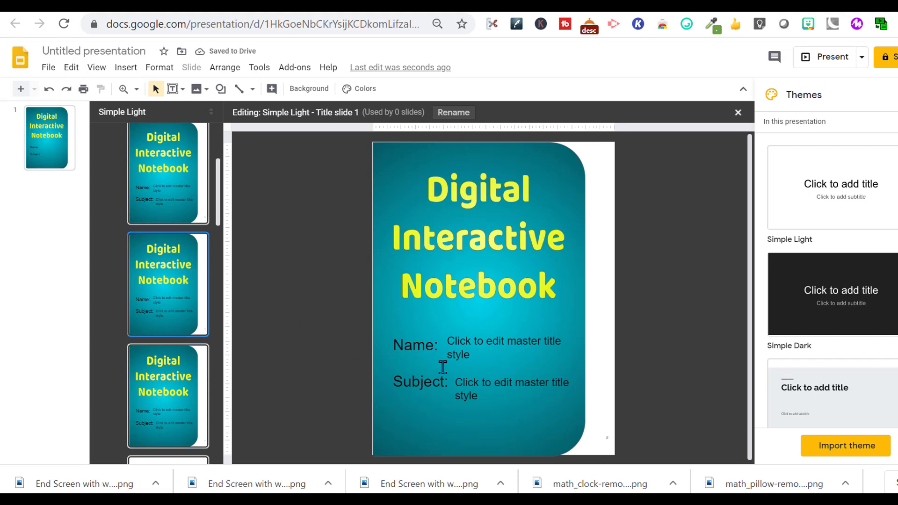
Step: Recolour the first copy's cover shape with a grey radial gradient and its title with a dark gradient
{"action": "right_click", "coordinate": [428, 425]}
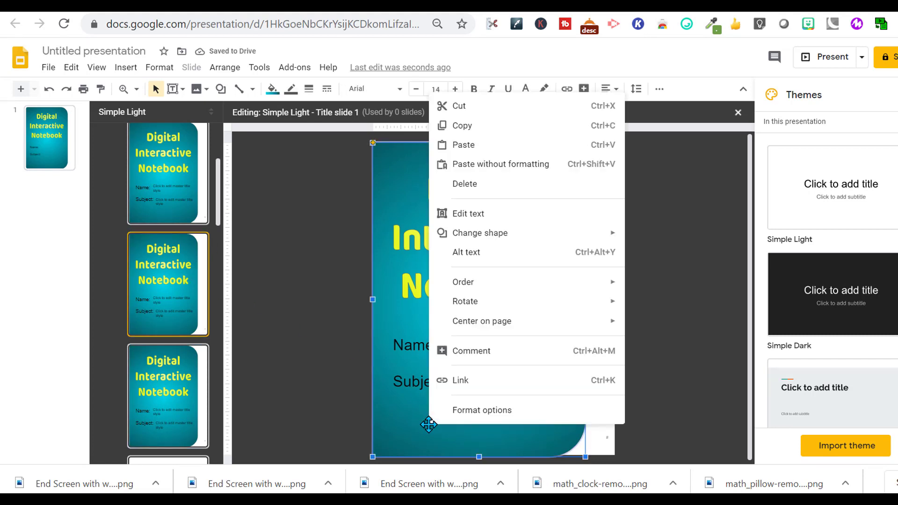
{"action": "left_click", "coordinate": [411, 425]}
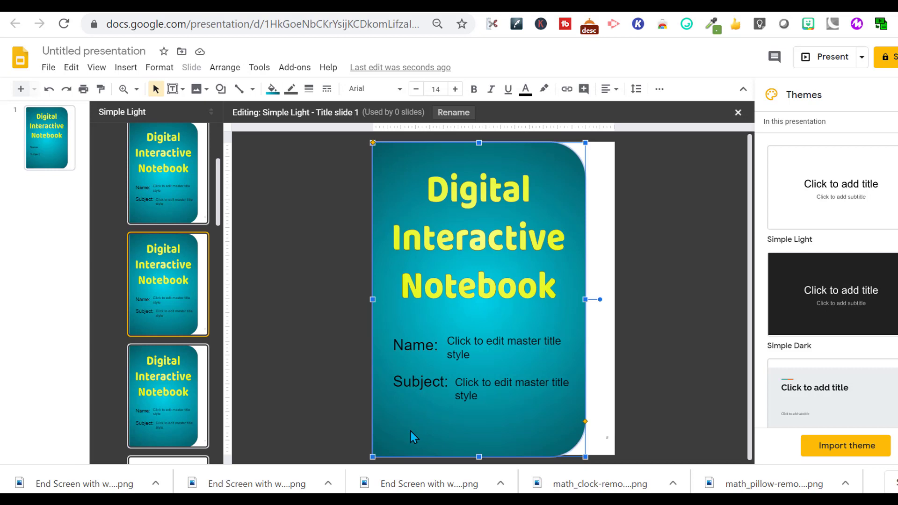
{"action": "left_click", "coordinate": [270, 88]}
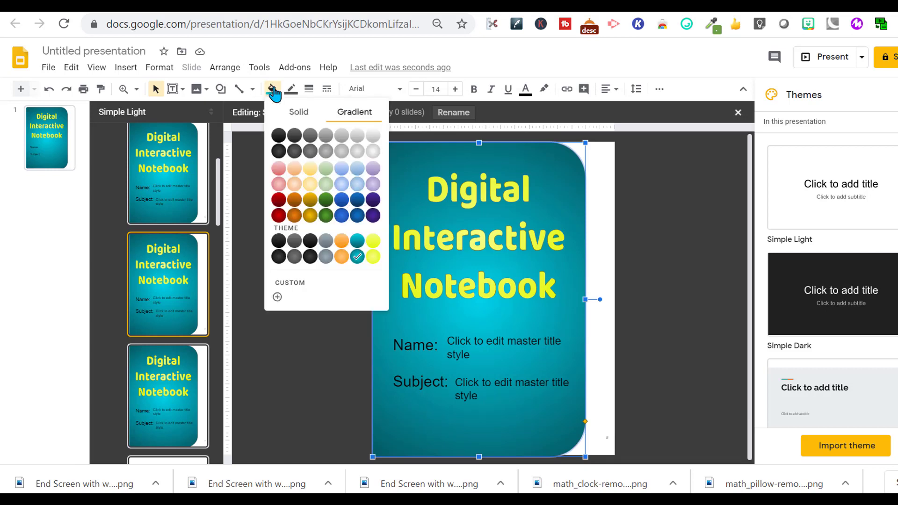
{"action": "left_click", "coordinate": [325, 258]}
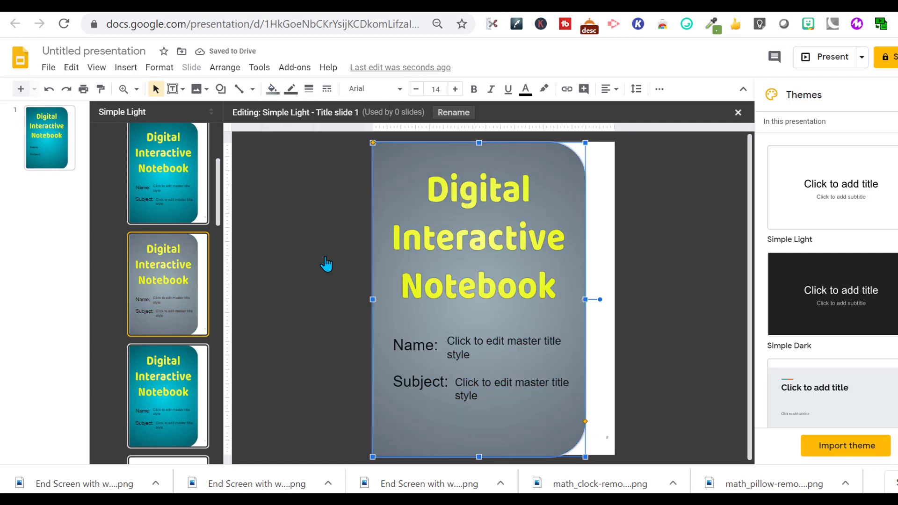
{"action": "left_click", "coordinate": [415, 236]}
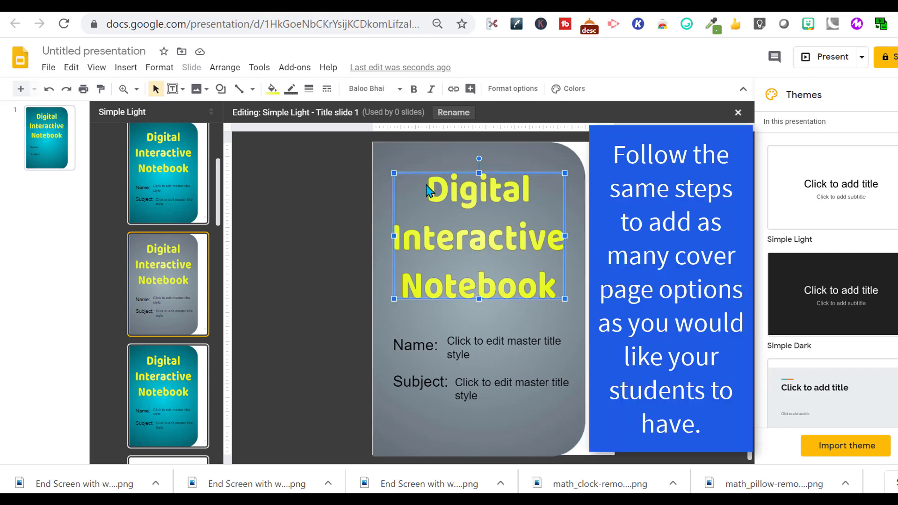
{"action": "left_click", "coordinate": [272, 88]}
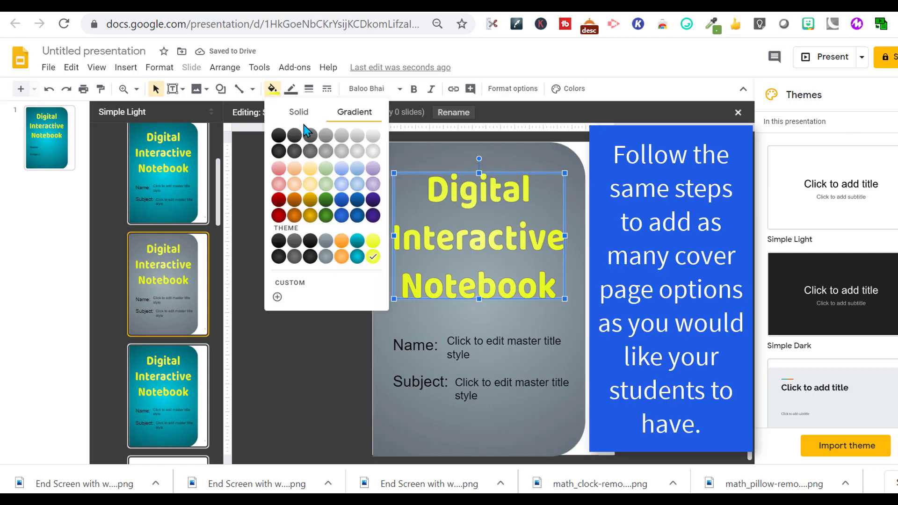
{"action": "left_click", "coordinate": [280, 138]}
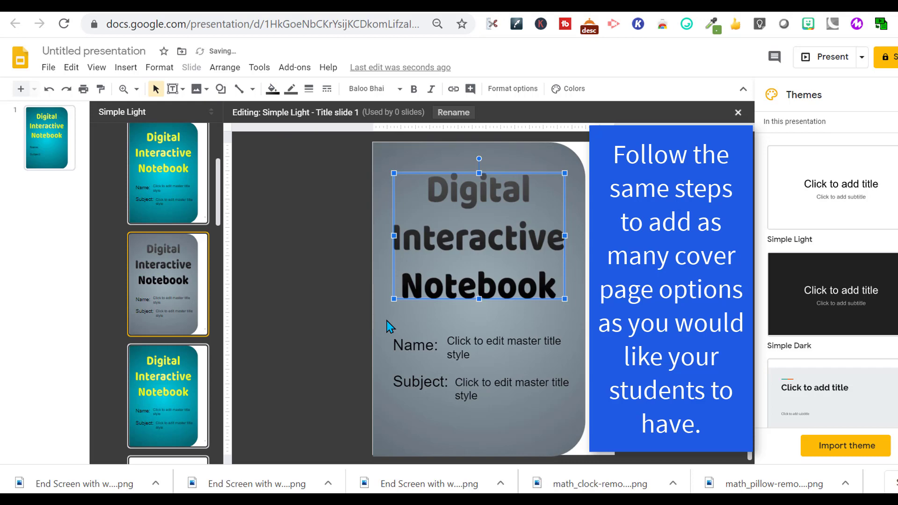
{"action": "left_click", "coordinate": [155, 395]}
{"action": "scroll", "coordinate": [159, 281], "scroll_direction": "up", "scroll_amount": 5}
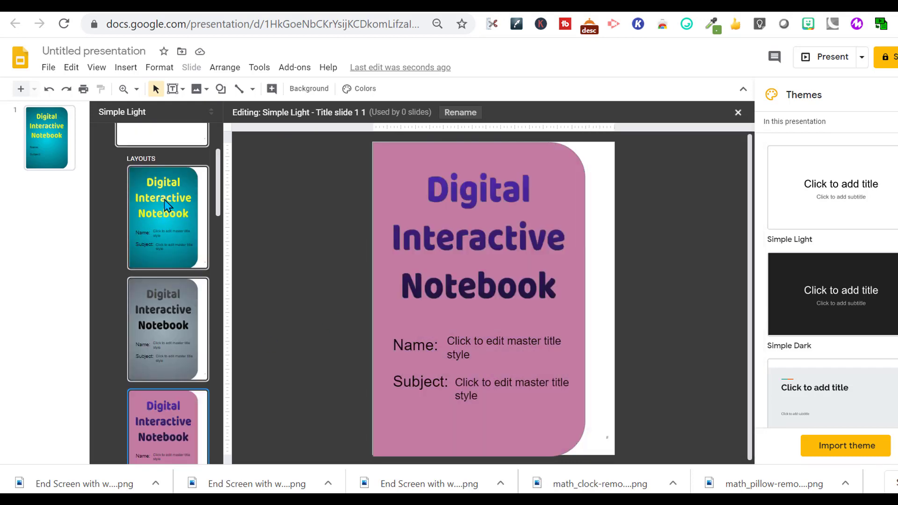
Step: Draw a small rounded tab shape at the top right edge of the teal cover layout
{"action": "left_click", "coordinate": [165, 205]}
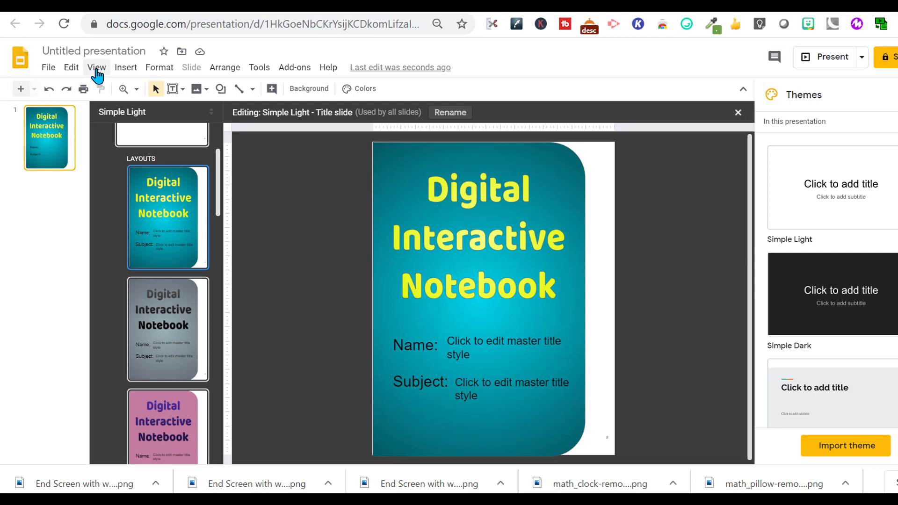
{"action": "left_click", "coordinate": [130, 71]}
{"action": "mouse_move", "coordinate": [171, 168]}
{"action": "mouse_move", "coordinate": [326, 177]}
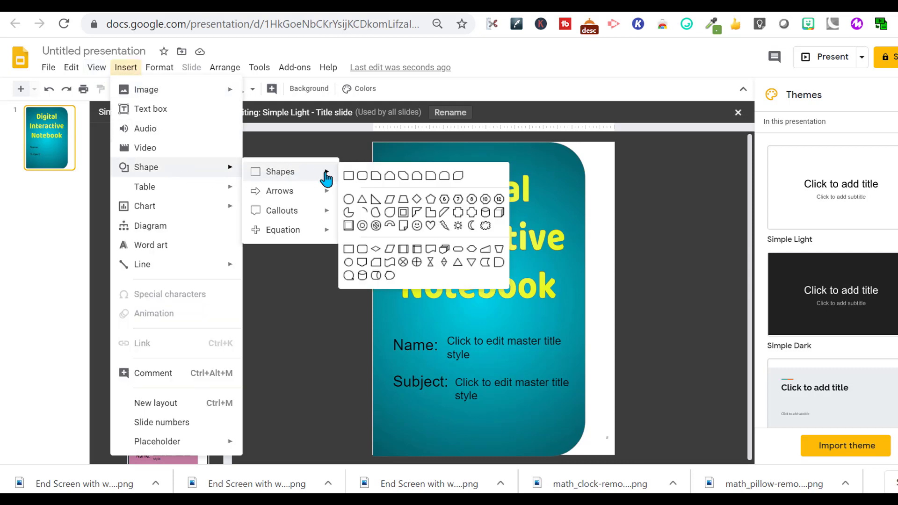
{"action": "left_click", "coordinate": [419, 176]}
{"action": "left_click", "coordinate": [588, 185]}
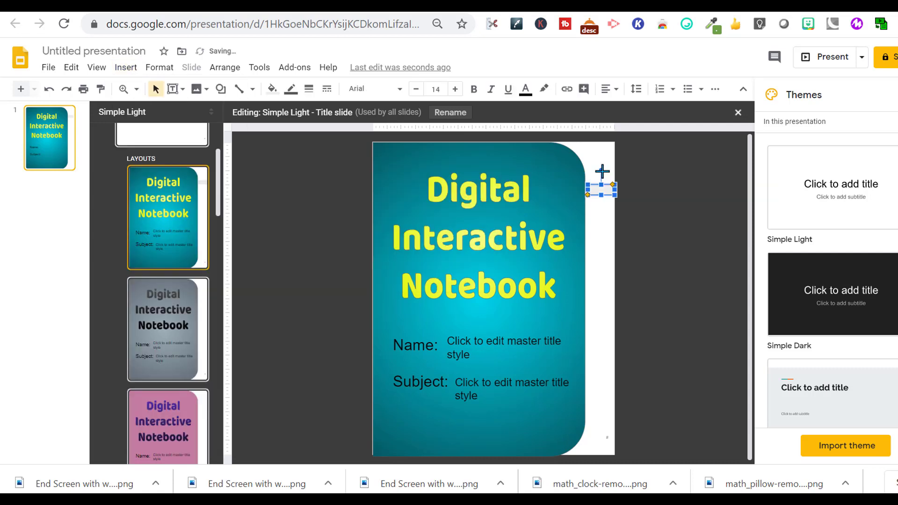
{"action": "left_click_drag", "start_coordinate": [602, 171], "coordinate": [614, 190]}
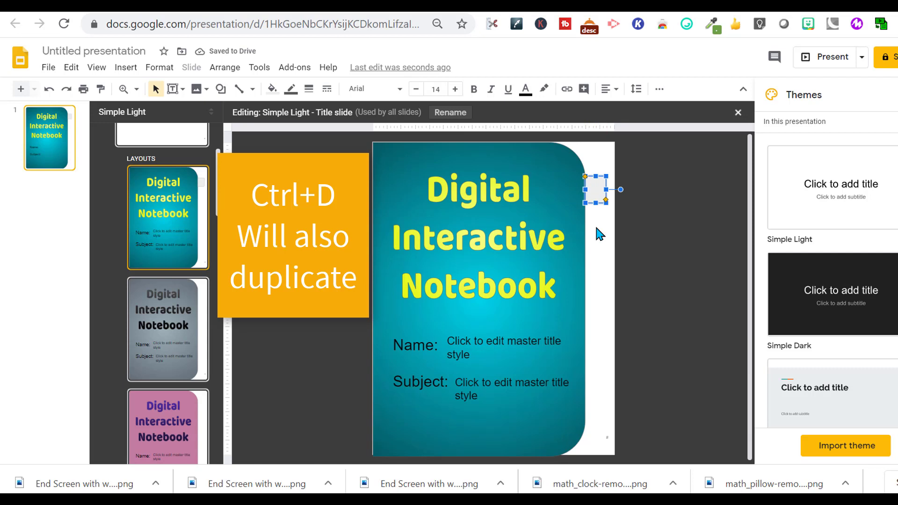
Step: Duplicate the tab with Ctrl+D and drag the copies down the cover's right edge
{"action": "key", "text": "ctrl+d"}
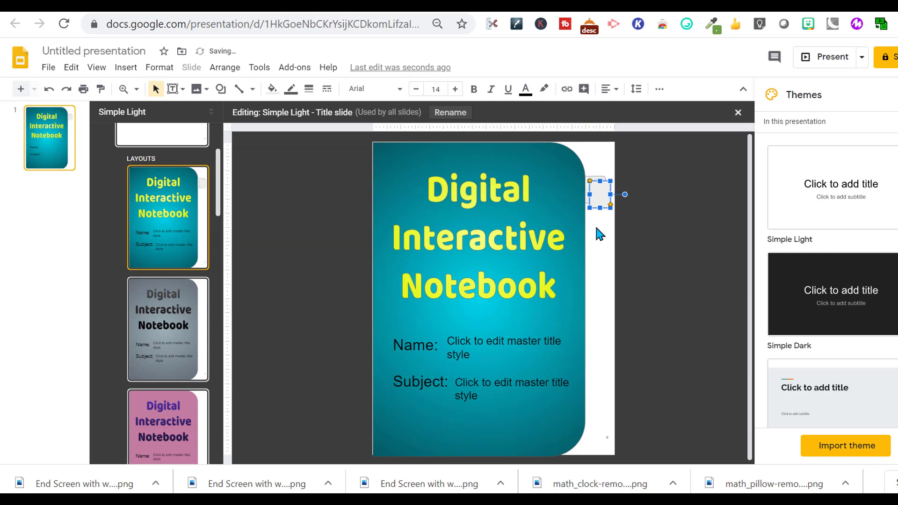
{"action": "key", "text": "ctrl+d"}
{"action": "left_click_drag", "start_coordinate": [595, 233], "coordinate": [595, 413]}
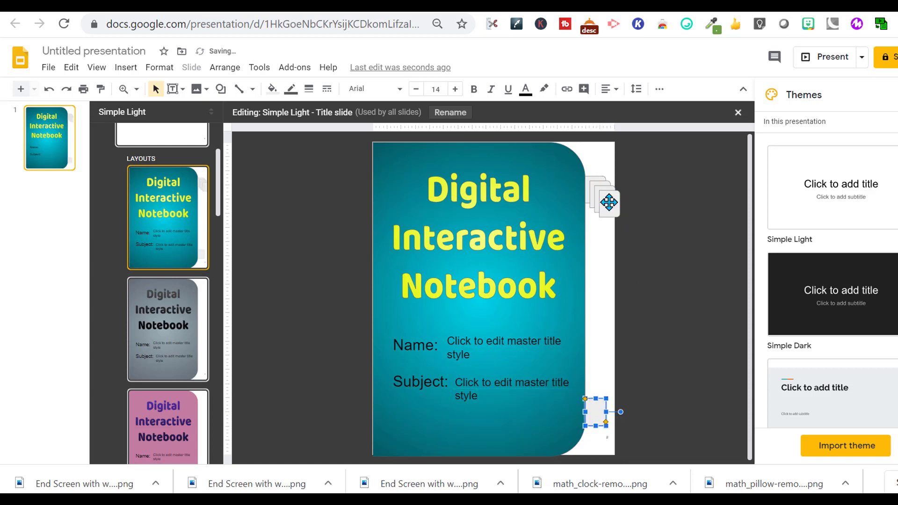
{"action": "left_click_drag", "start_coordinate": [606, 201], "coordinate": [595, 342]}
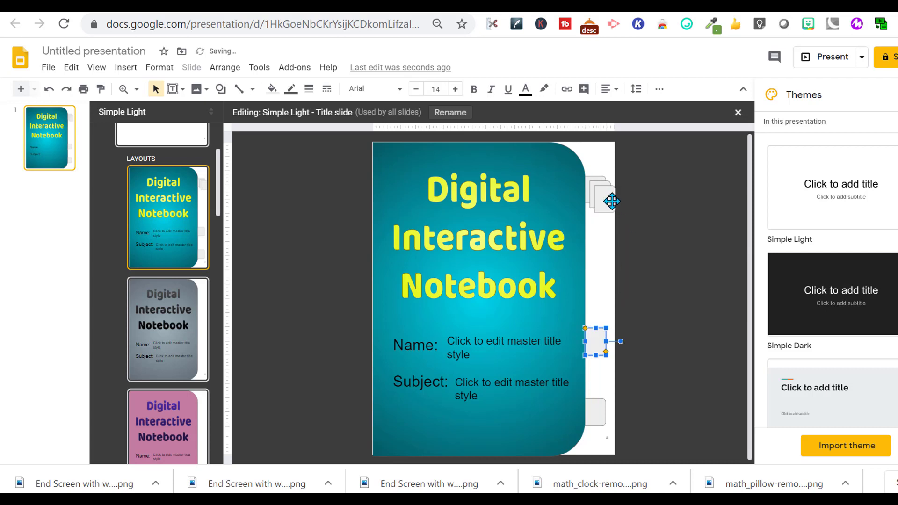
{"action": "left_click_drag", "start_coordinate": [612, 201], "coordinate": [597, 261]}
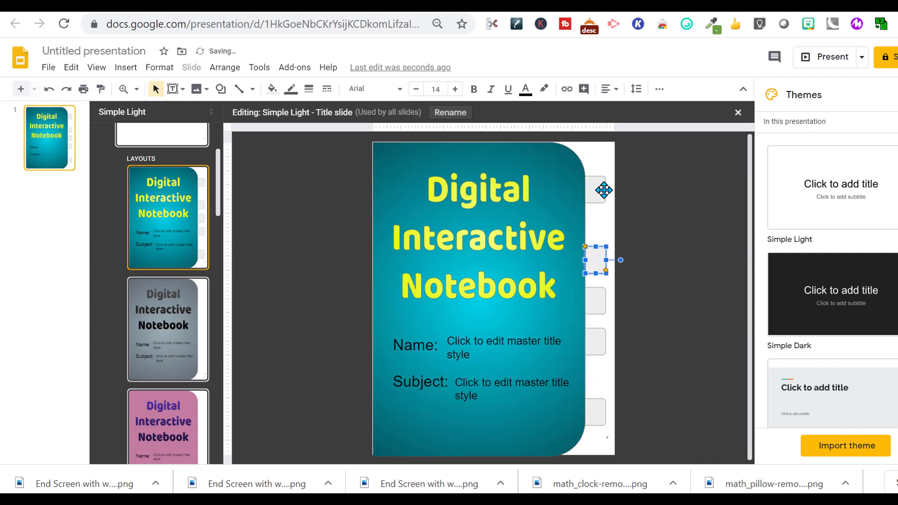
Step: Select all the cover tabs and distribute them evenly from top to bottom
{"action": "left_click", "coordinate": [600, 157]}
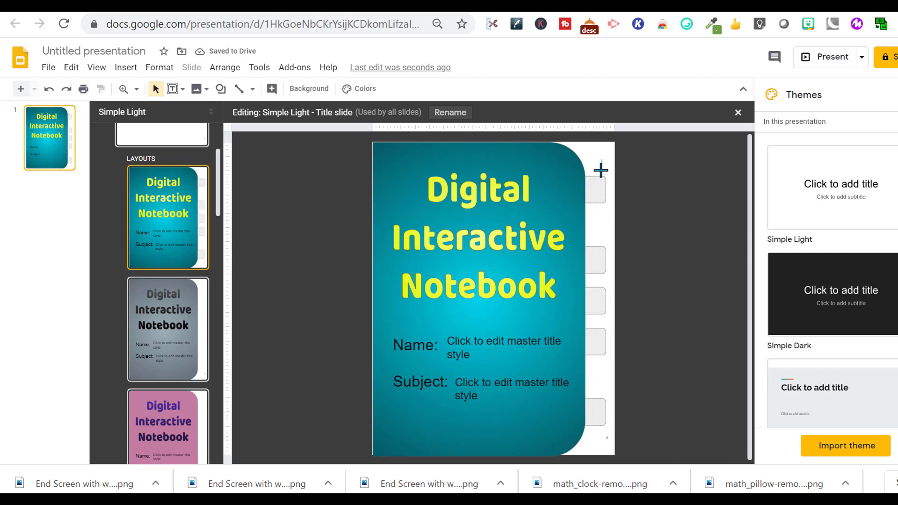
{"action": "left_click_drag", "start_coordinate": [601, 170], "coordinate": [611, 433]}
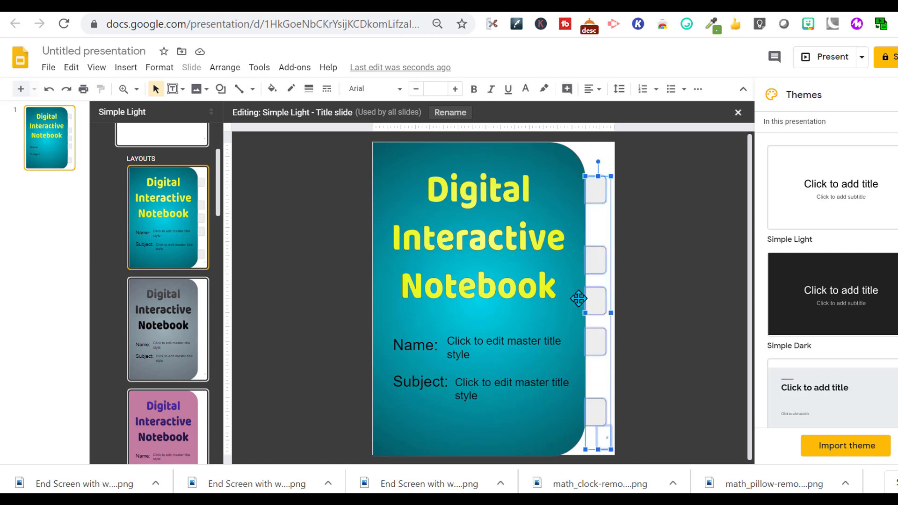
{"action": "left_click", "coordinate": [225, 68]}
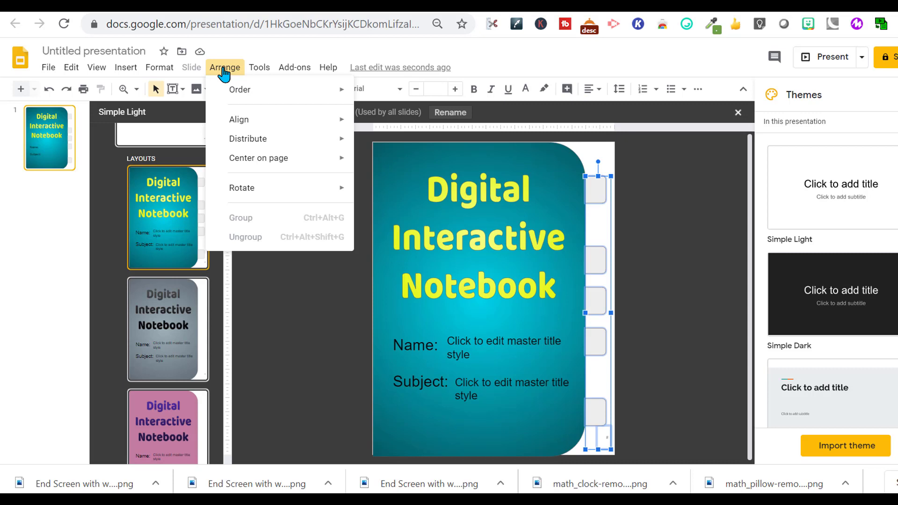
{"action": "mouse_move", "coordinate": [318, 141]}
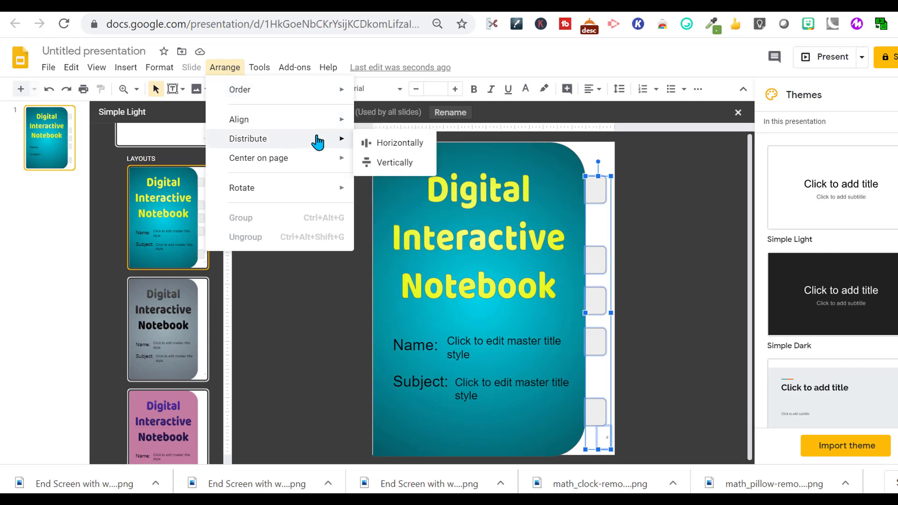
{"action": "left_click", "coordinate": [385, 164]}
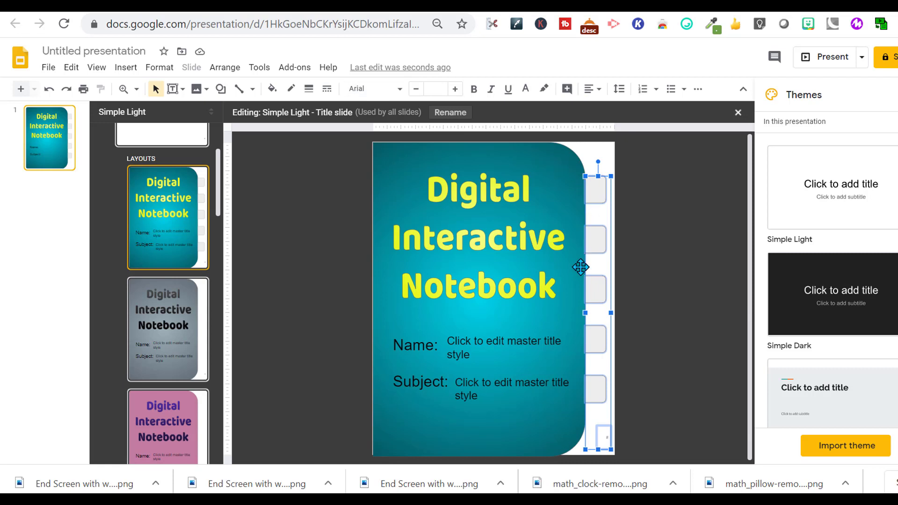
Step: Align the tabs on their left edges and send them one layer backward
{"action": "left_click", "coordinate": [226, 69]}
{"action": "mouse_move", "coordinate": [294, 120]}
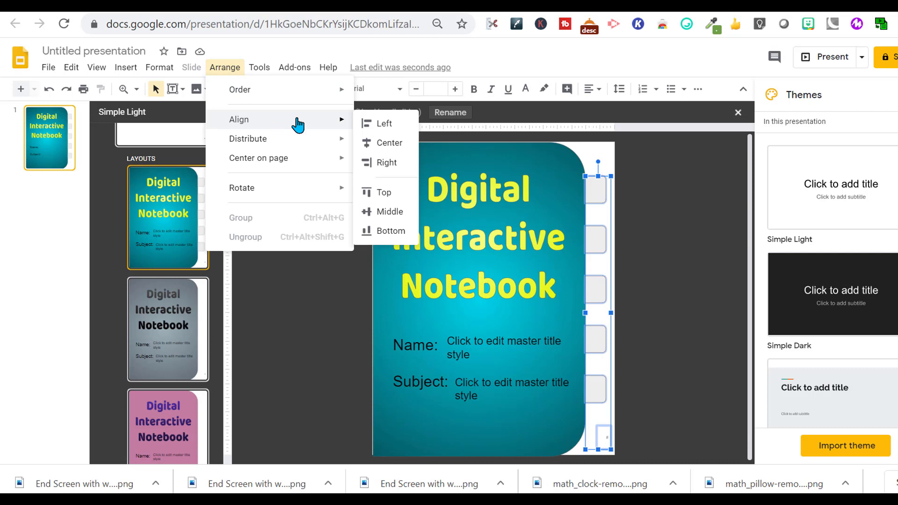
{"action": "left_click", "coordinate": [376, 124]}
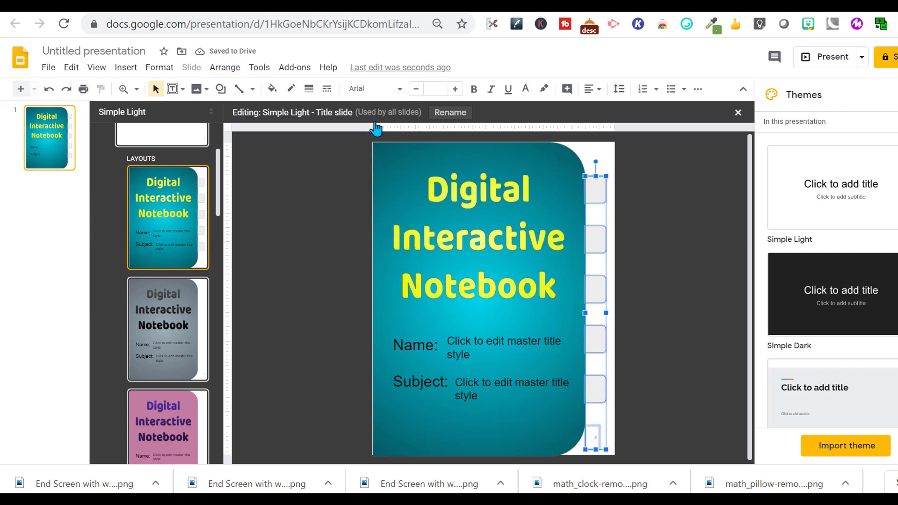
{"action": "left_click", "coordinate": [229, 68]}
{"action": "mouse_move", "coordinate": [274, 89]}
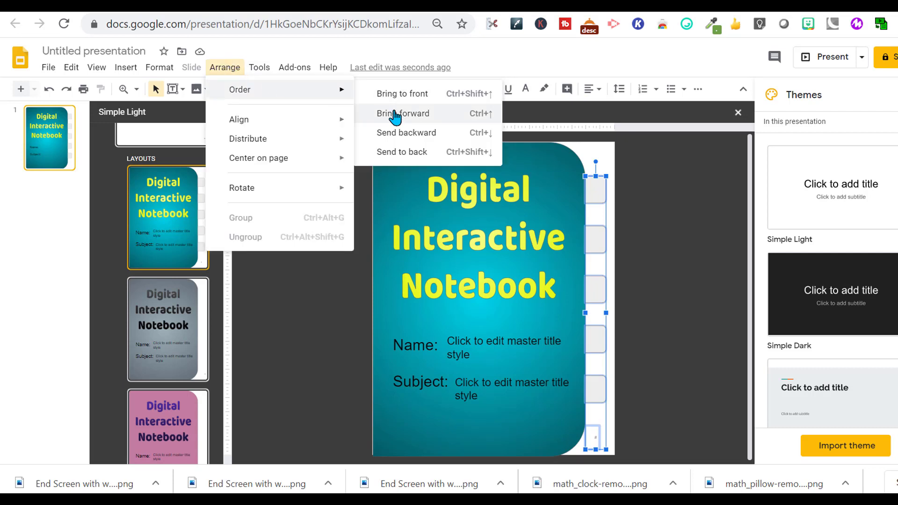
{"action": "left_click", "coordinate": [397, 135]}
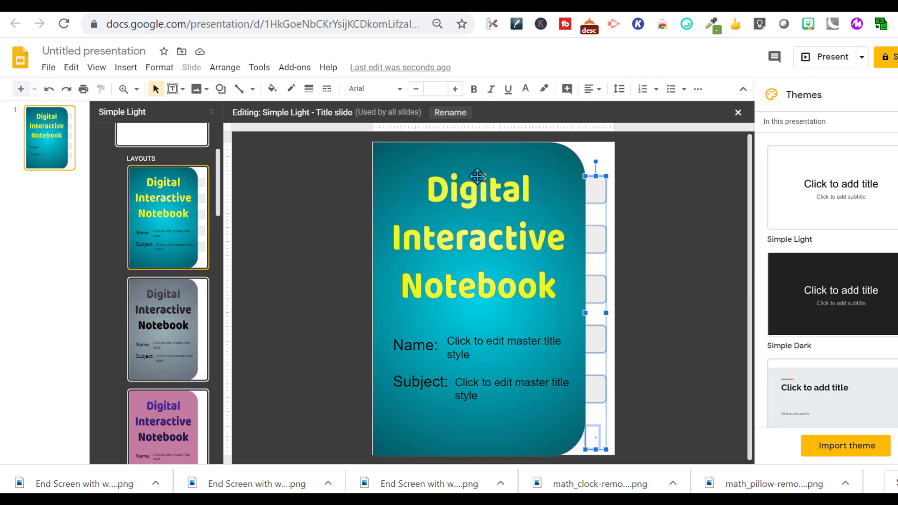
Step: Give the selected tabs a drop shadow by raising its distance in Format options
{"action": "left_click", "coordinate": [161, 68]}
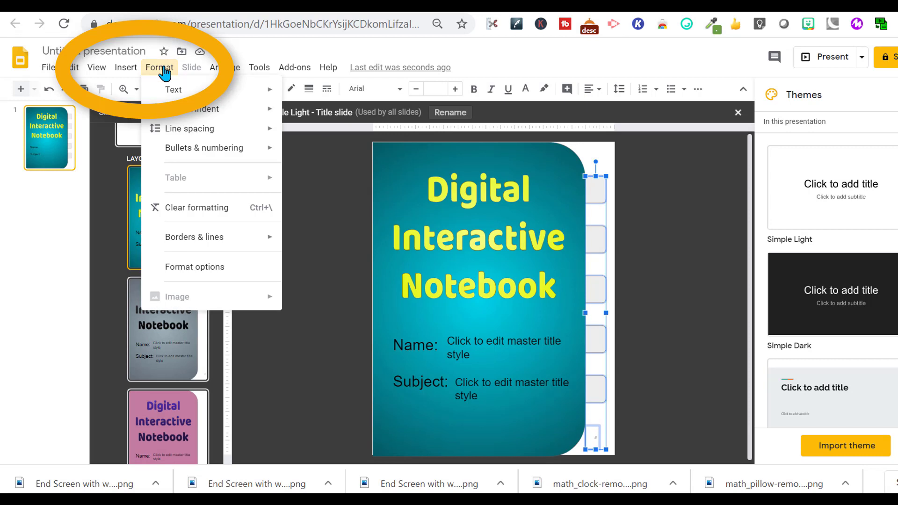
{"action": "left_click", "coordinate": [208, 274]}
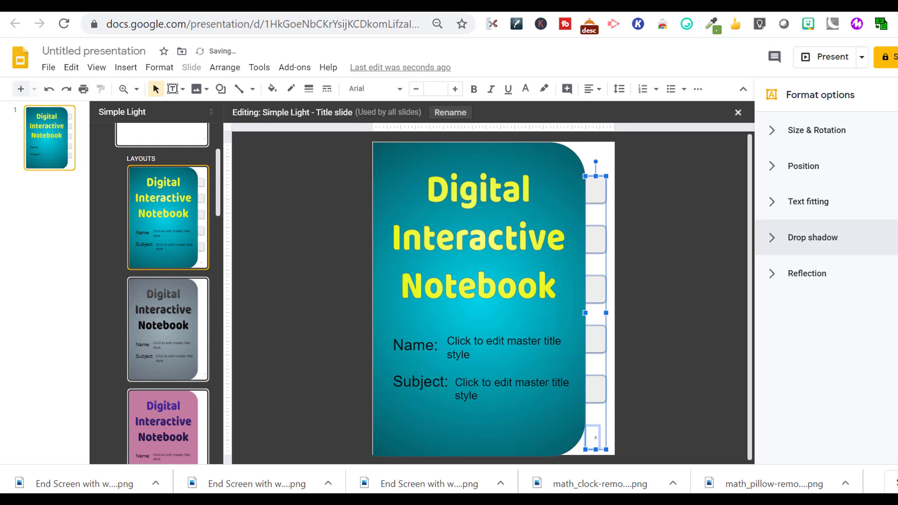
{"action": "left_click", "coordinate": [772, 238]}
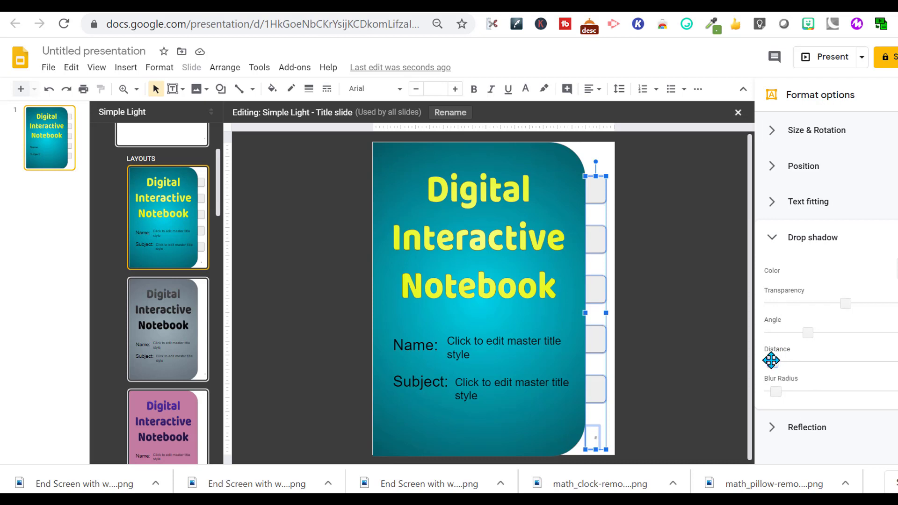
{"action": "mouse_move", "coordinate": [771, 361]}
{"action": "left_mouse_down"}
{"action": "mouse_move", "coordinate": [788, 357]}
{"action": "mouse_move", "coordinate": [778, 360]}
{"action": "left_mouse_up"}
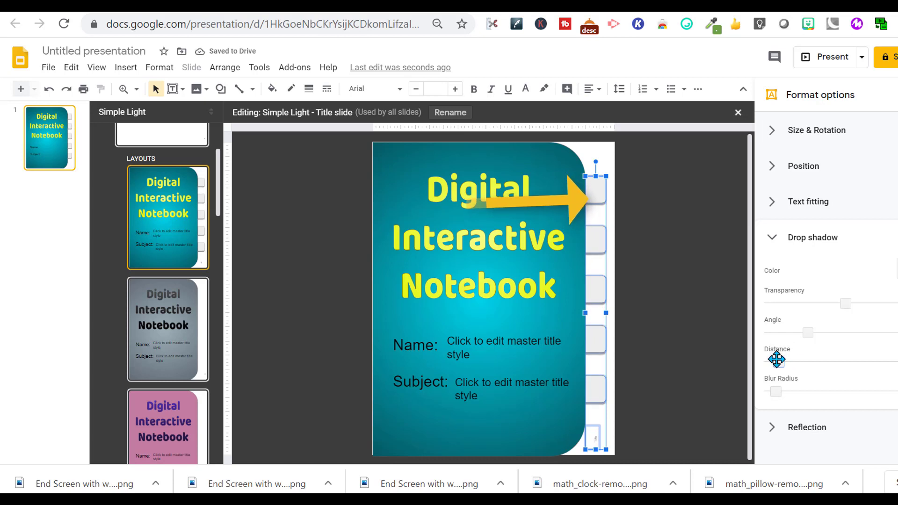
{"action": "left_click", "coordinate": [707, 343]}
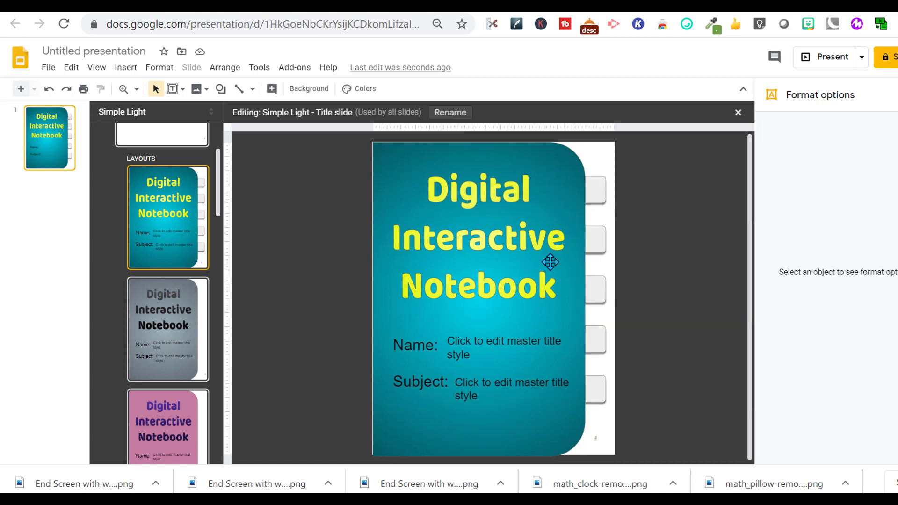
Step: Add a centred 'Math' text label on the top cover tab
{"action": "left_click", "coordinate": [126, 68]}
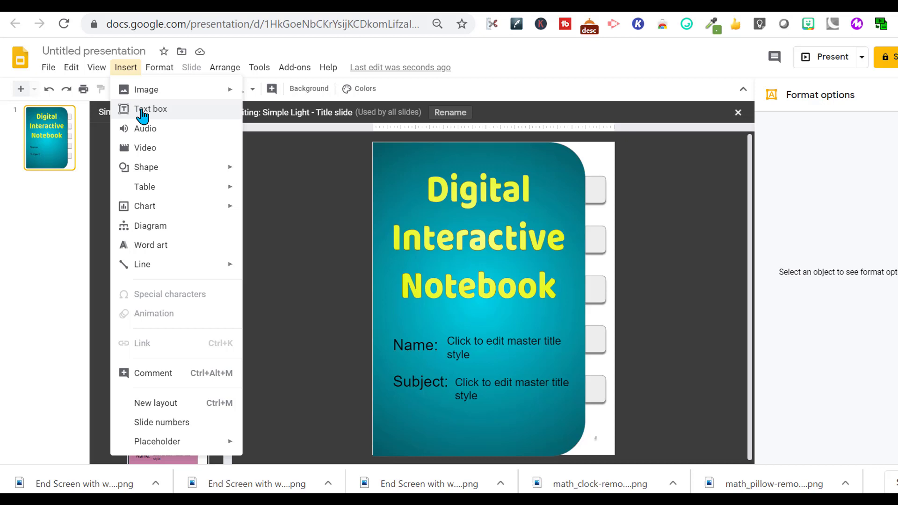
{"action": "left_click", "coordinate": [140, 110]}
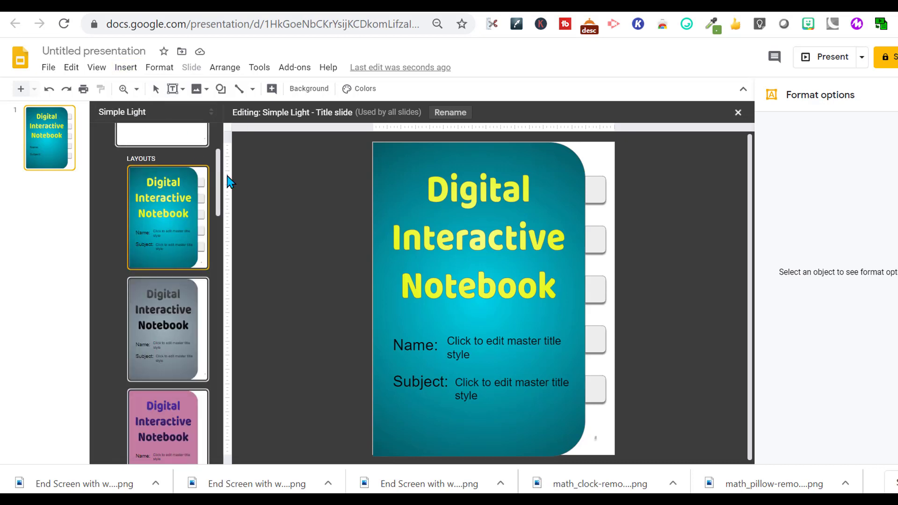
{"action": "left_click_drag", "start_coordinate": [261, 180], "coordinate": [609, 188]}
{"action": "type", "text": "Math"}
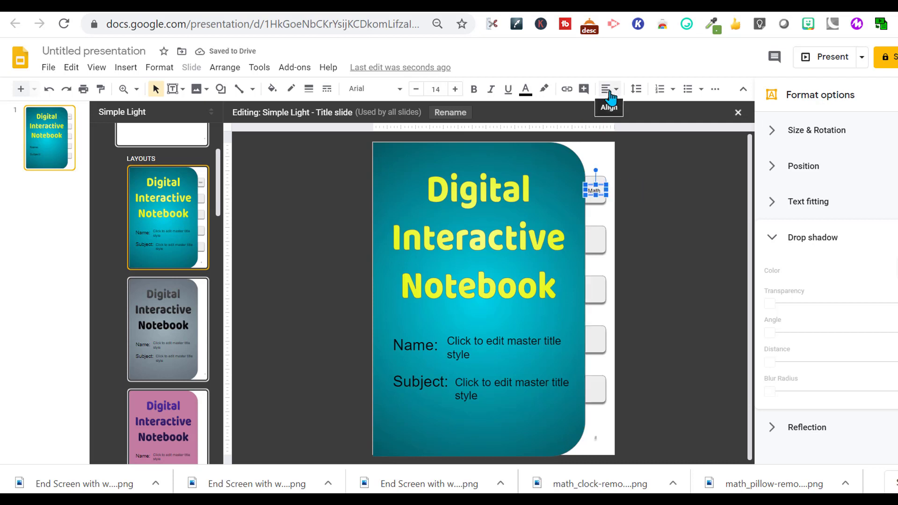
{"action": "left_click", "coordinate": [607, 89]}
{"action": "left_click", "coordinate": [626, 108]}
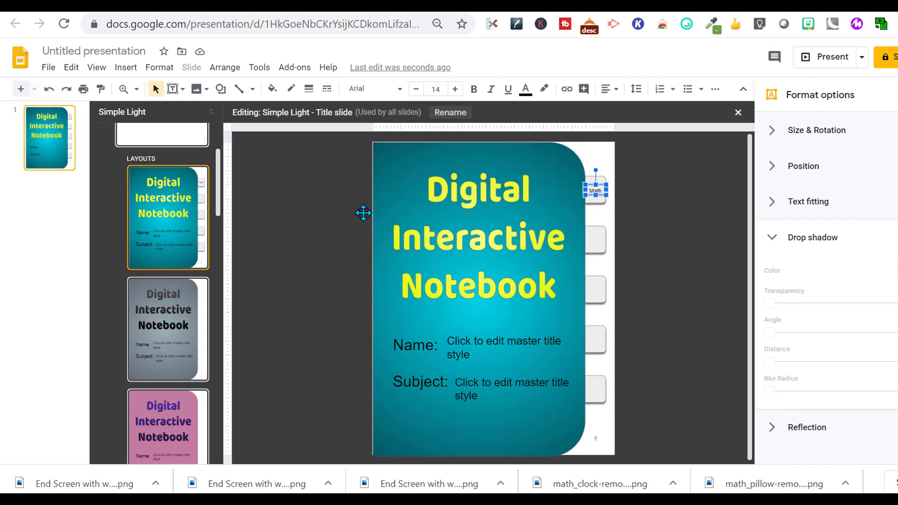
Step: Draw a new subtitle placeholder box on the second tab
{"action": "left_click", "coordinate": [182, 94]}
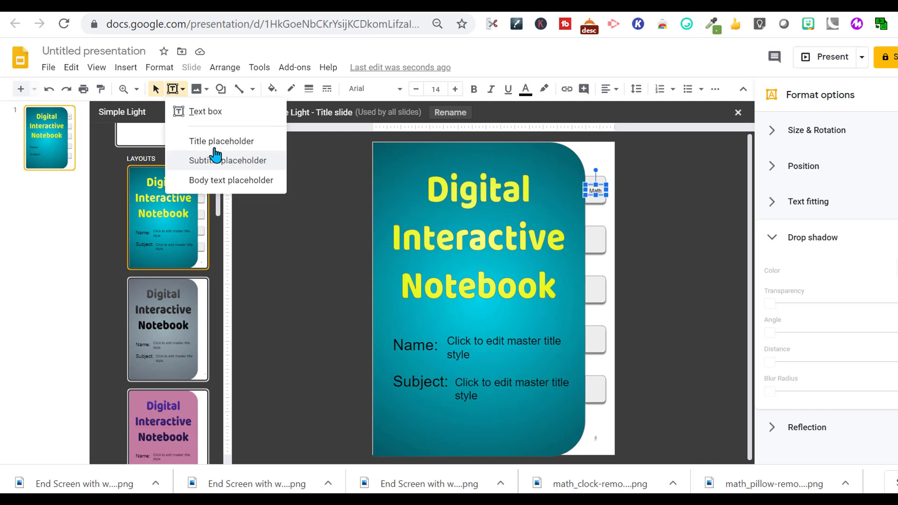
{"action": "left_click", "coordinate": [237, 168]}
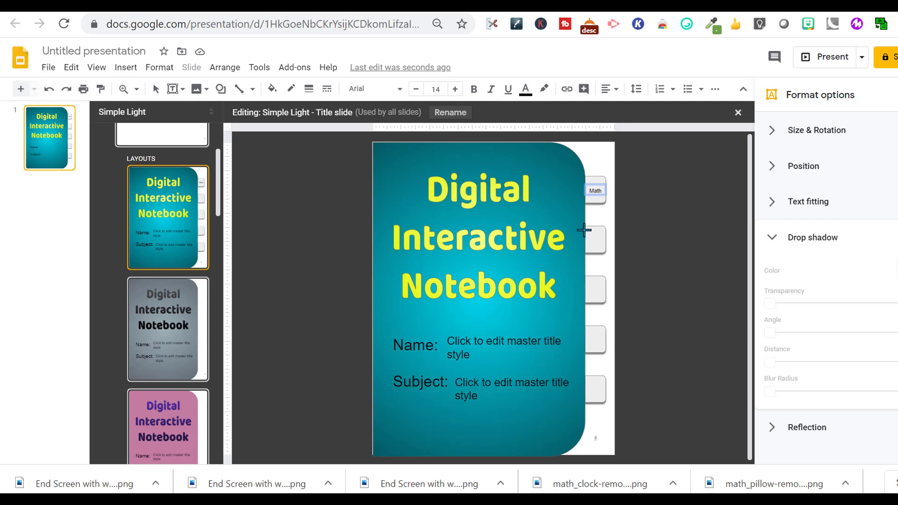
{"action": "left_click_drag", "start_coordinate": [586, 230], "coordinate": [606, 247]}
{"action": "left_click", "coordinate": [614, 258]}
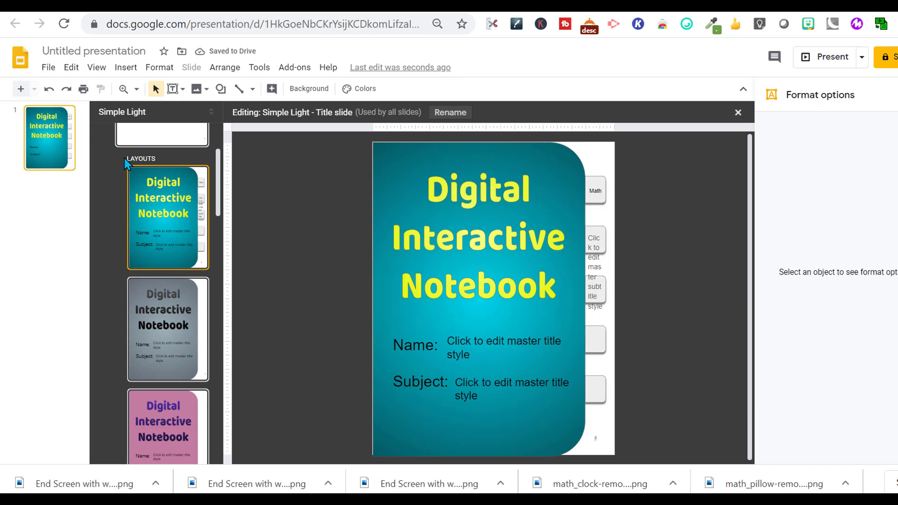
{"action": "left_click", "coordinate": [52, 142]}
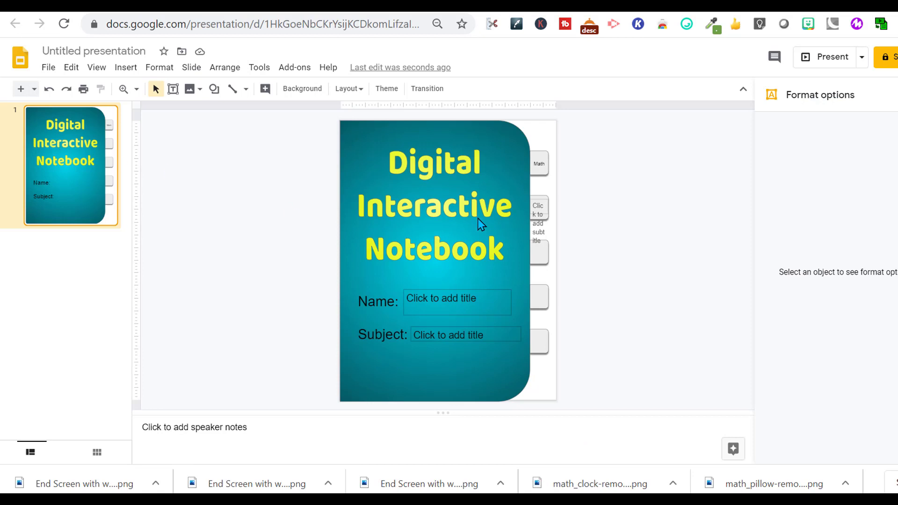
{"action": "left_click", "coordinate": [533, 204]}
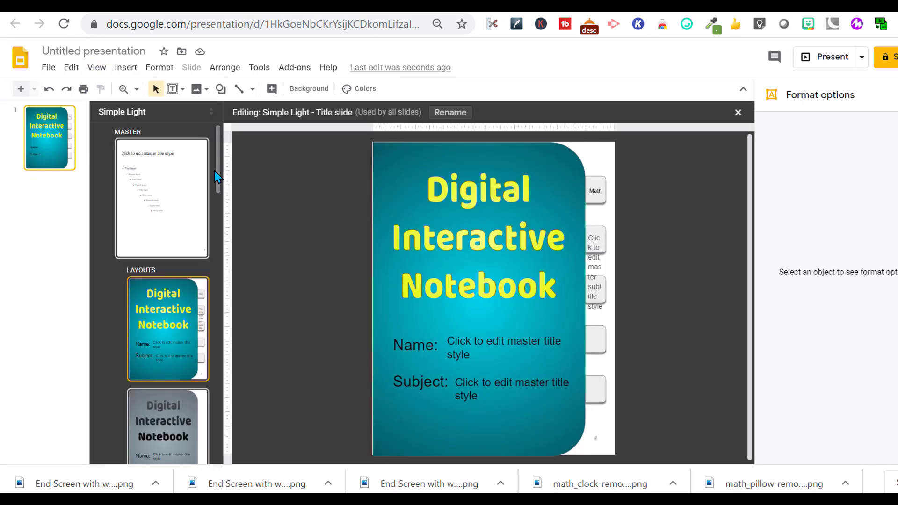
{"action": "left_click_drag", "start_coordinate": [216, 171], "coordinate": [220, 255]}
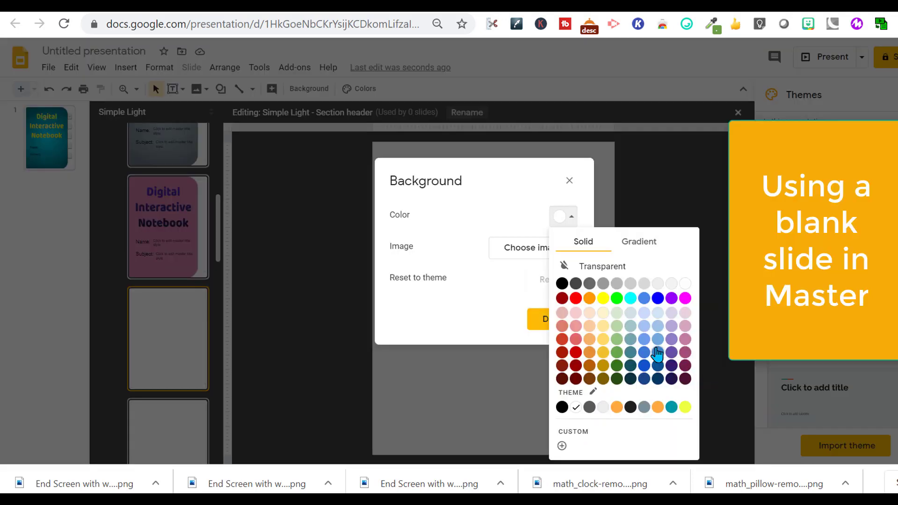
Step: Give the Section header layout a blue background and 'Math' word art near its top
{"action": "left_click", "coordinate": [655, 354]}
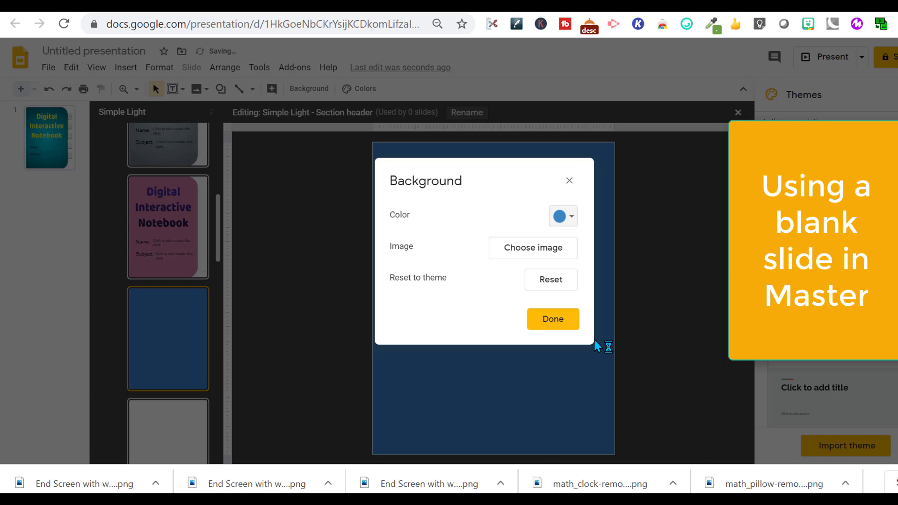
{"action": "left_click", "coordinate": [553, 319]}
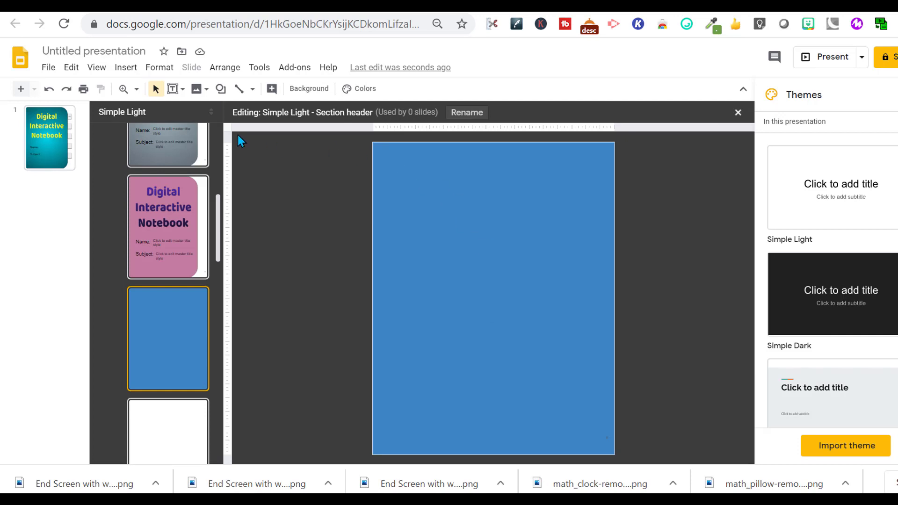
{"action": "left_click", "coordinate": [126, 67]}
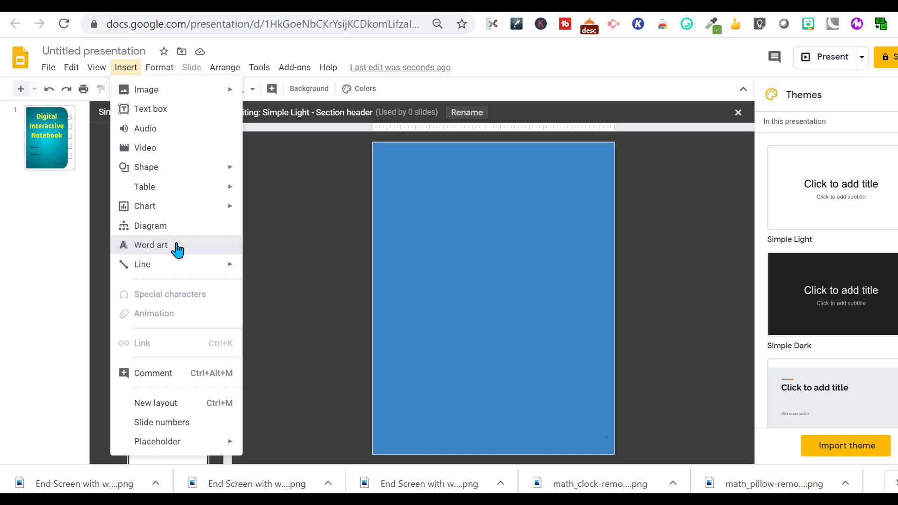
{"action": "left_click", "coordinate": [177, 249]}
{"action": "type", "text": "Math"}
{"action": "key", "text": "Return"}
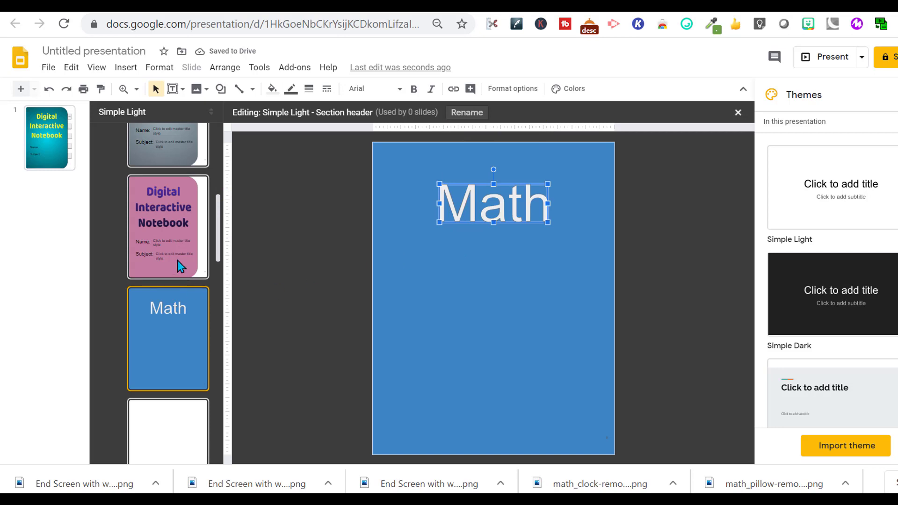
{"action": "left_click_drag", "start_coordinate": [218, 234], "coordinate": [223, 196]}
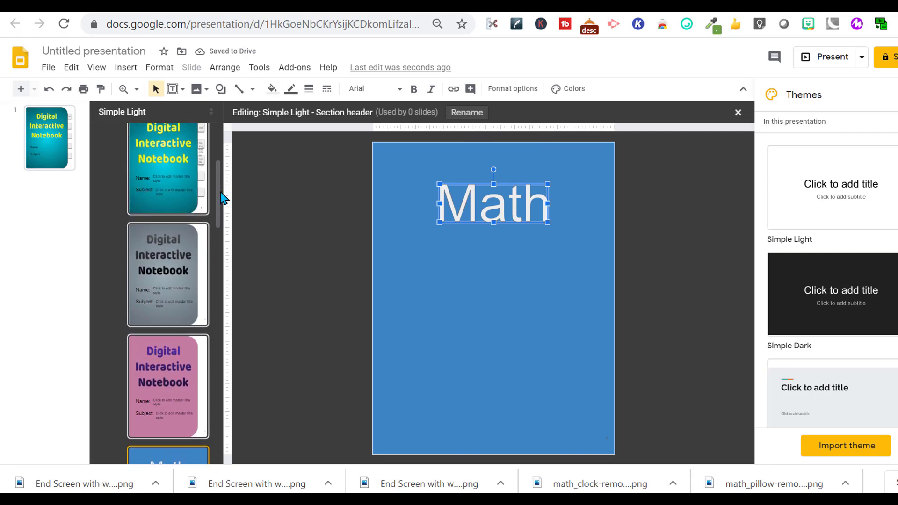
{"action": "left_click", "coordinate": [196, 201]}
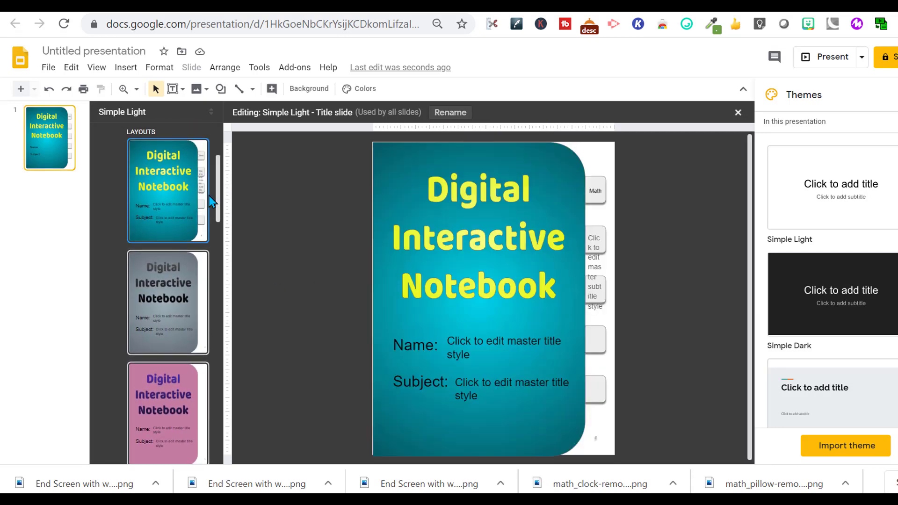
Step: Fill the cover's Math tab blue
{"action": "left_click", "coordinate": [595, 199]}
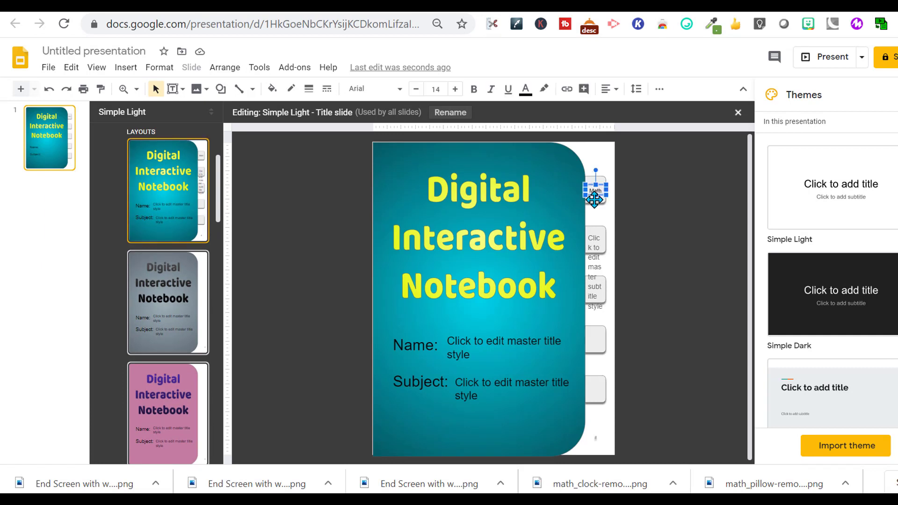
{"action": "left_click", "coordinate": [594, 200]}
{"action": "left_click", "coordinate": [270, 90]}
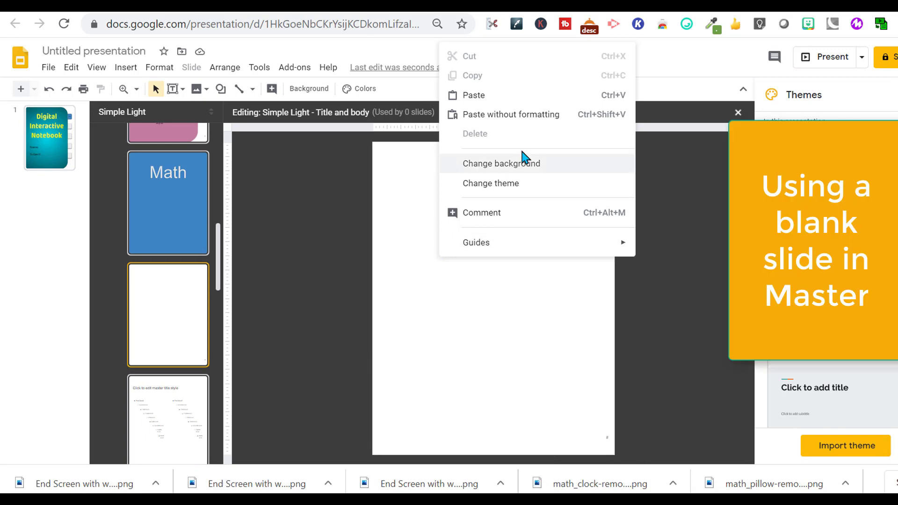
Step: Set the Title and body layout's background to bright green
{"action": "left_click", "coordinate": [517, 164]}
{"action": "left_click", "coordinate": [567, 217]}
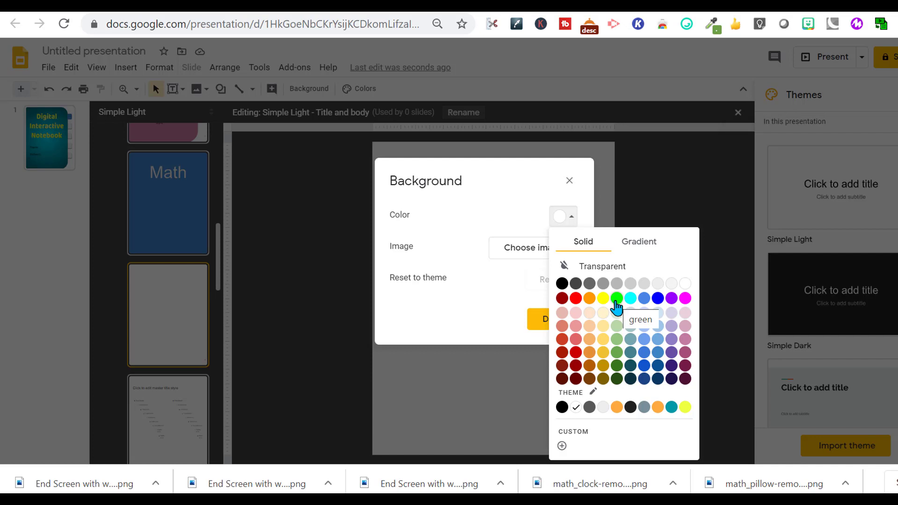
{"action": "left_click", "coordinate": [616, 300]}
{"action": "left_click", "coordinate": [556, 324]}
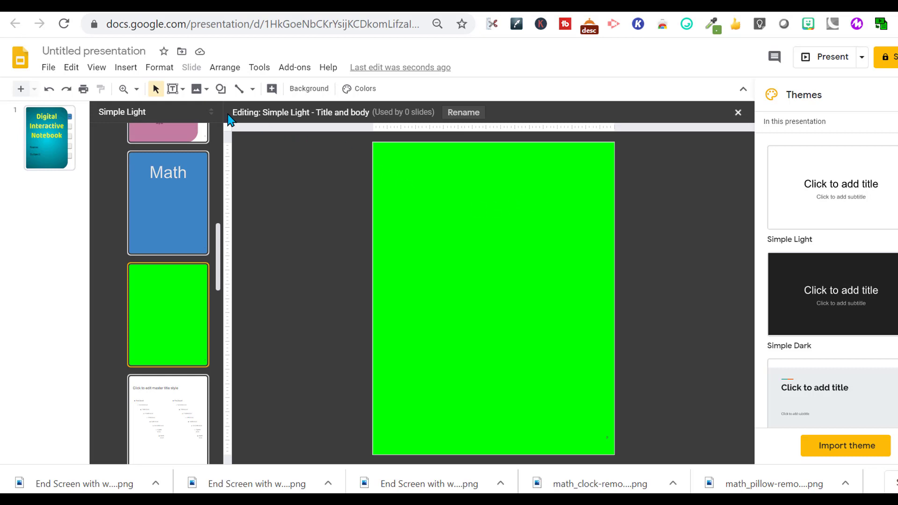
Step: Draw a title placeholder near the top of the green layout
{"action": "left_click", "coordinate": [182, 89]}
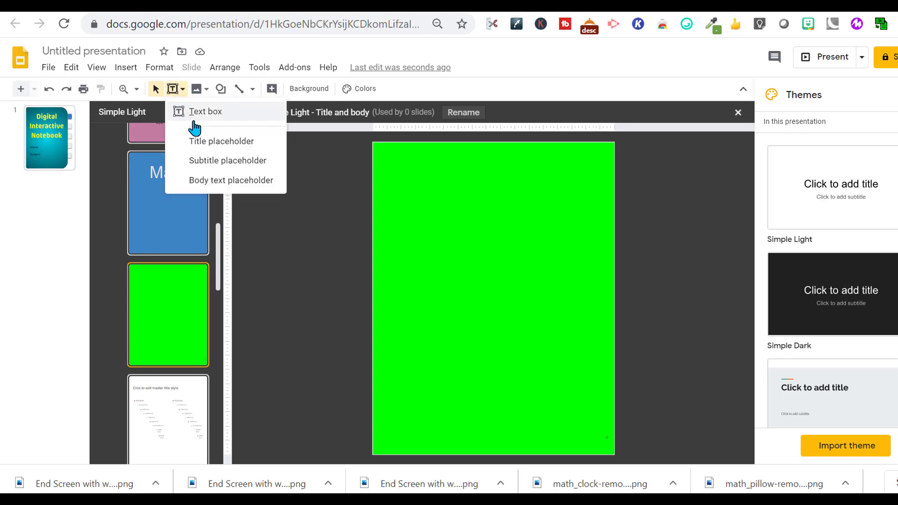
{"action": "left_click", "coordinate": [201, 141]}
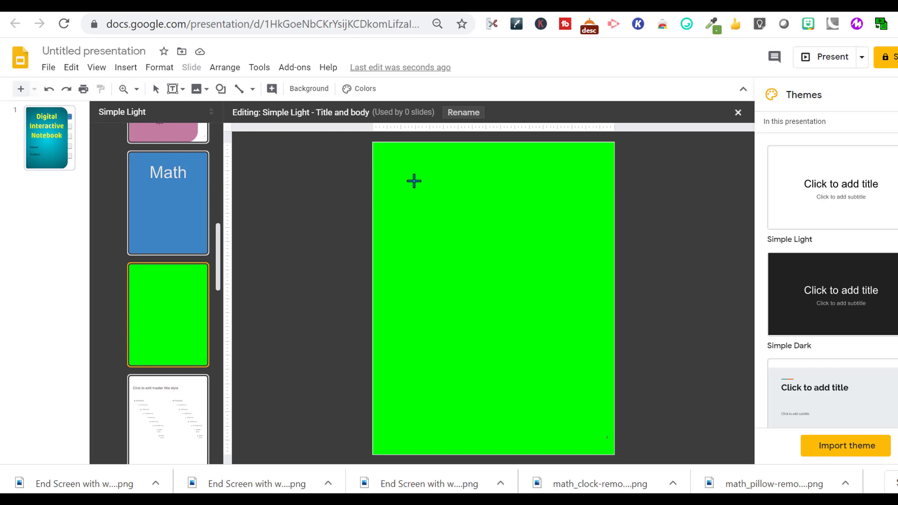
{"action": "left_click_drag", "start_coordinate": [416, 181], "coordinate": [577, 237]}
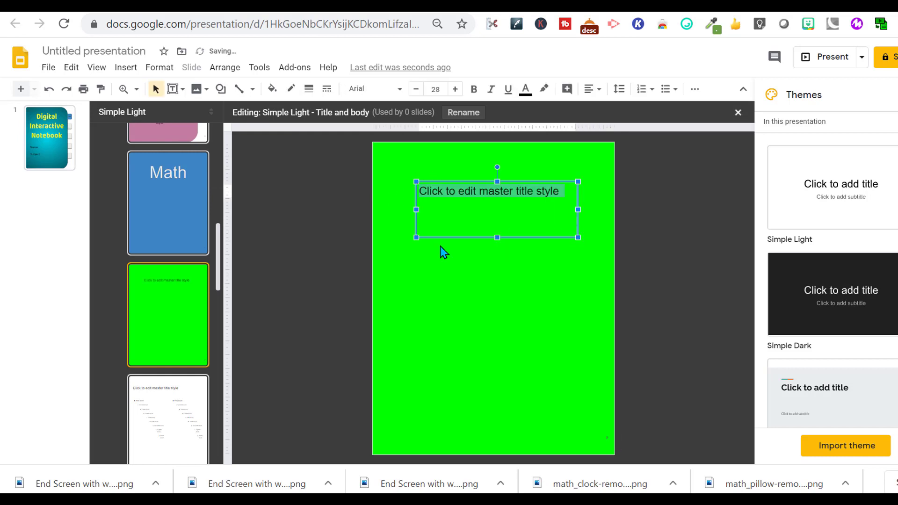
{"action": "left_click_drag", "start_coordinate": [221, 236], "coordinate": [225, 176]}
Step: Fill the placeholder on the cover's second tab bright green
{"action": "left_click", "coordinate": [182, 173]}
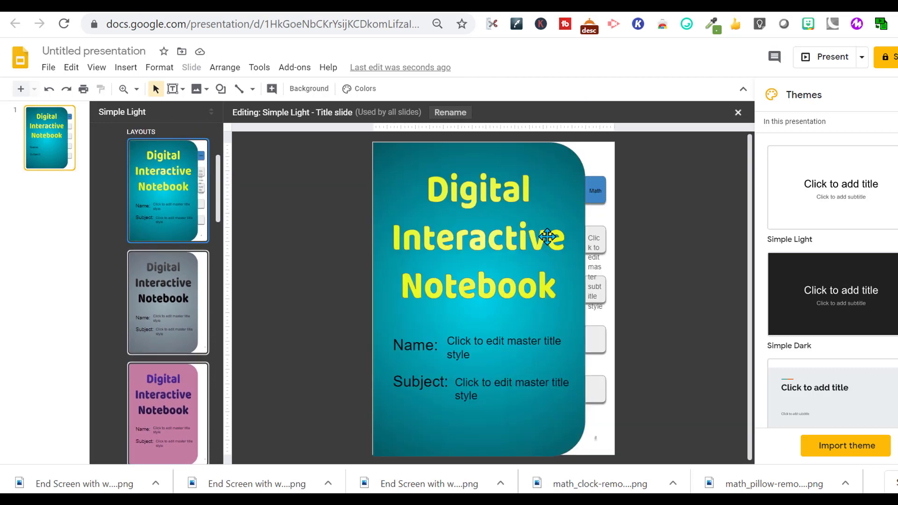
{"action": "left_click", "coordinate": [598, 229]}
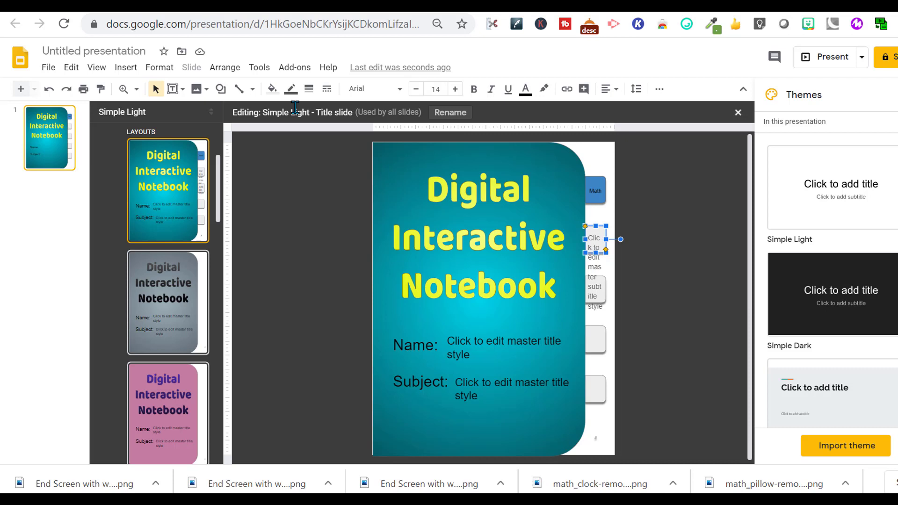
{"action": "left_click", "coordinate": [272, 88]}
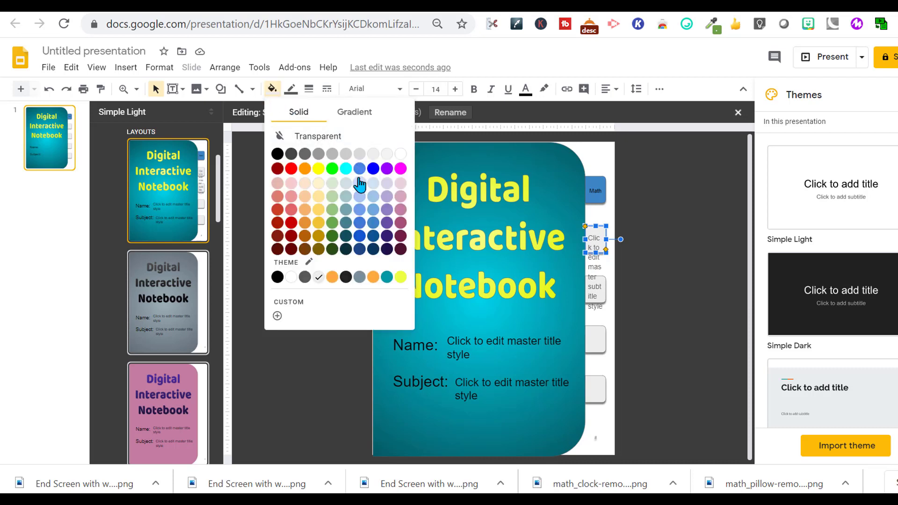
{"action": "left_click", "coordinate": [332, 168]}
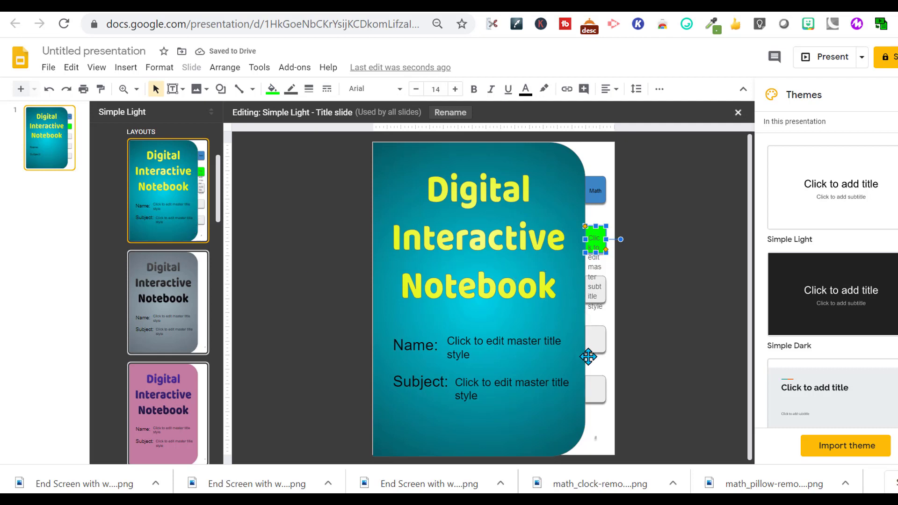
{"action": "scroll", "coordinate": [225, 225], "scroll_direction": "down", "scroll_amount": 5}
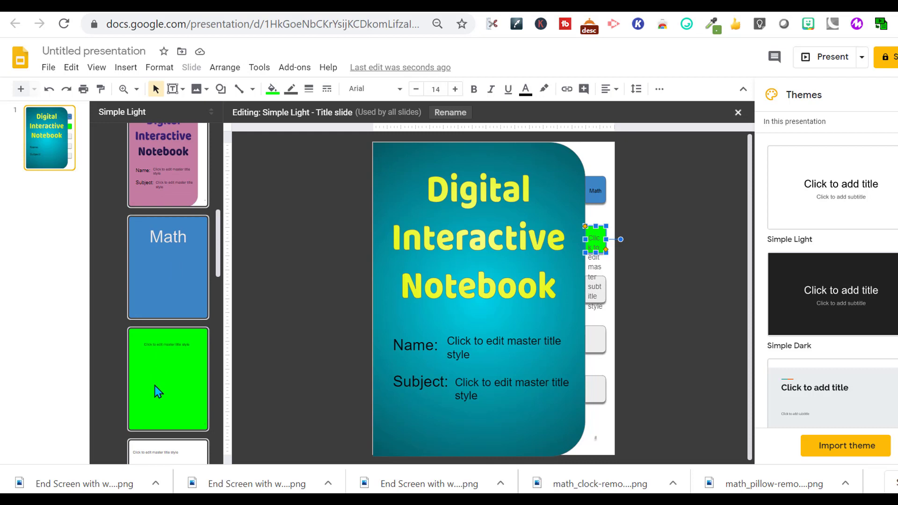
{"action": "scroll", "coordinate": [224, 276], "scroll_direction": "down", "scroll_amount": 4}
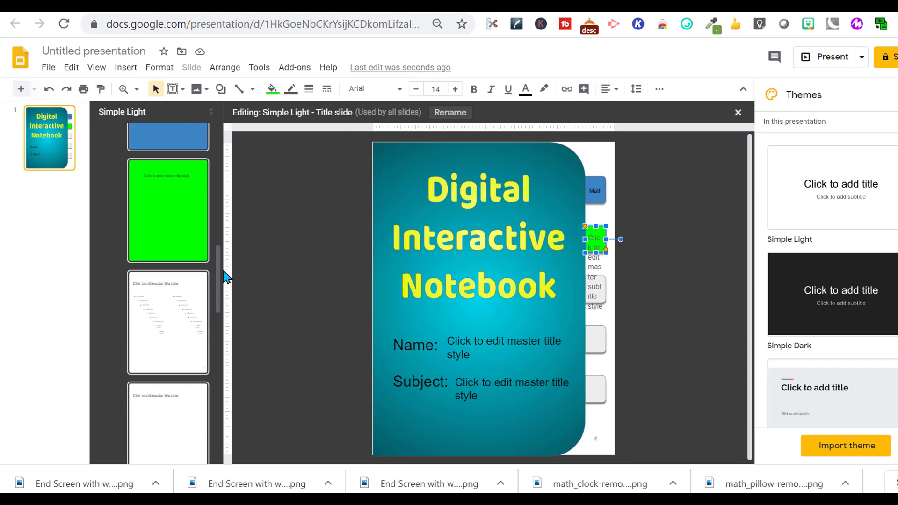
Step: Paste the 'Writing Draft' word art onto the Title and two columns layout
{"action": "right_click", "coordinate": [226, 281]}
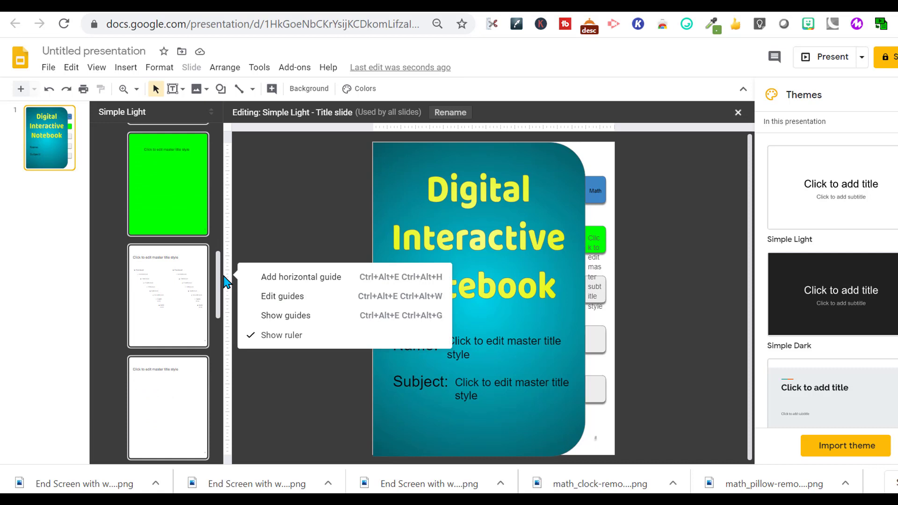
{"action": "left_click", "coordinate": [145, 259]}
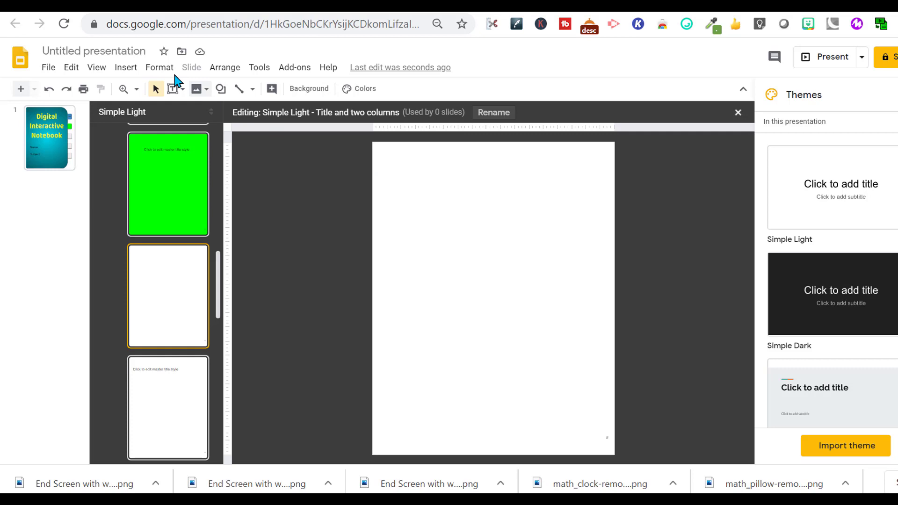
{"action": "key", "text": "ctrl+v"}
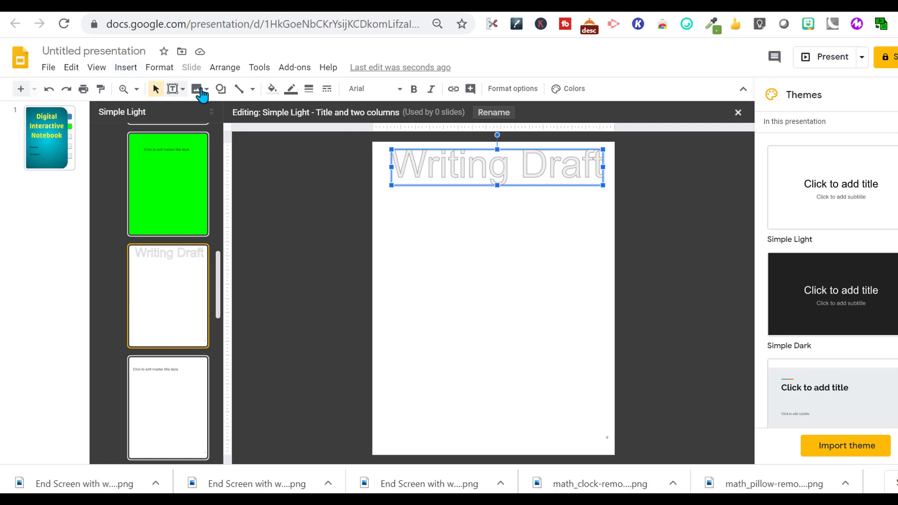
Step: Draw a rounded rectangle below the title, duplicate it, and stack the shortened copies in a column
{"action": "left_click", "coordinate": [222, 90]}
{"action": "mouse_move", "coordinate": [262, 112]}
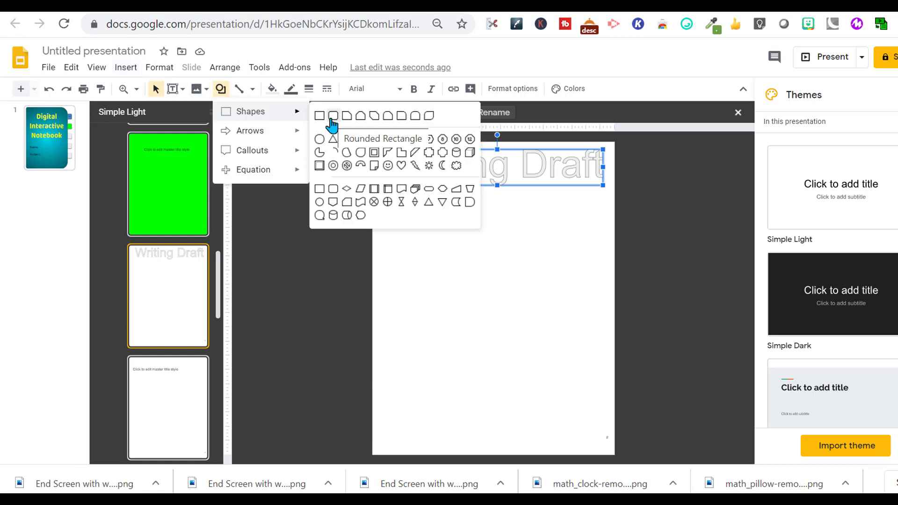
{"action": "left_click", "coordinate": [334, 115]}
{"action": "left_click_drag", "start_coordinate": [391, 200], "coordinate": [605, 263]}
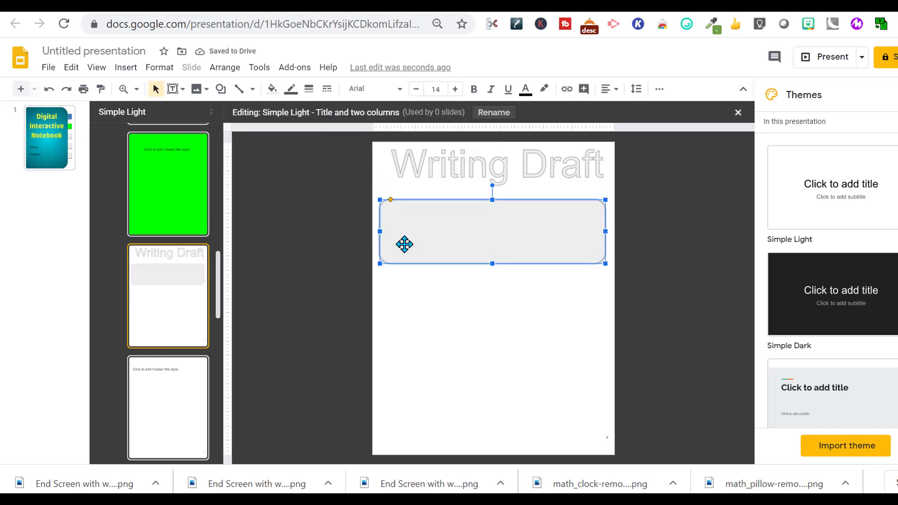
{"action": "key", "text": "ctrl+d"}
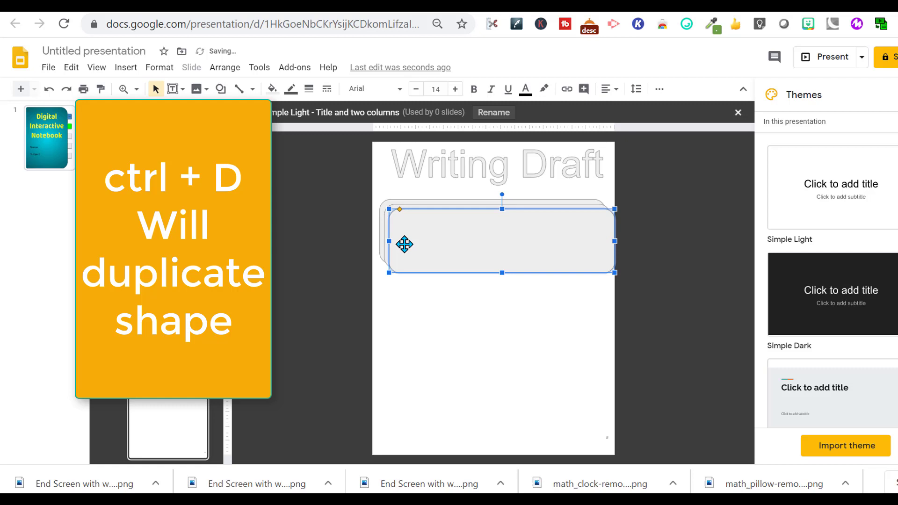
{"action": "key", "text": "ctrl+d"}
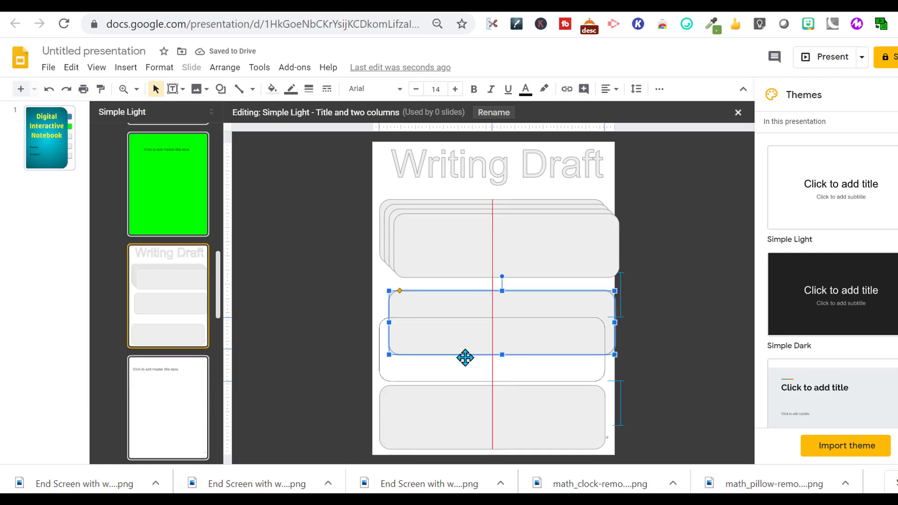
{"action": "left_click_drag", "start_coordinate": [463, 351], "coordinate": [465, 357]}
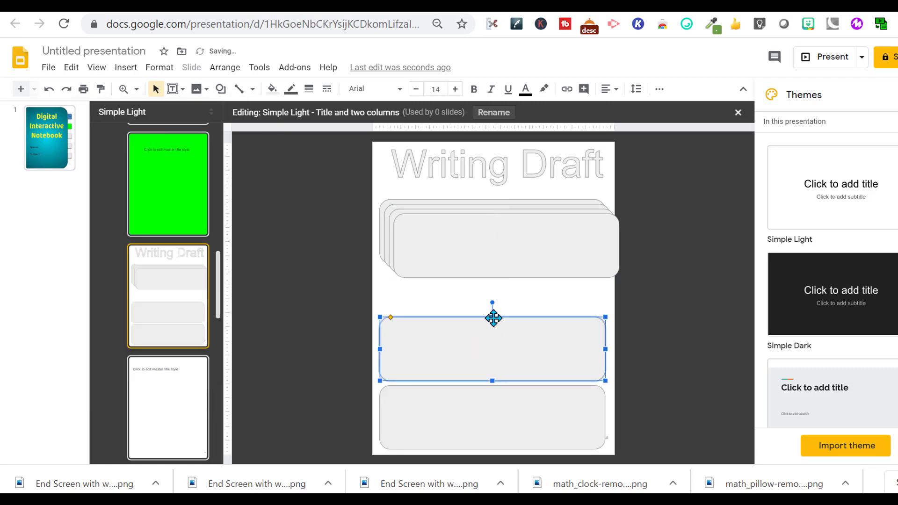
{"action": "left_click_drag", "start_coordinate": [491, 317], "coordinate": [492, 345]}
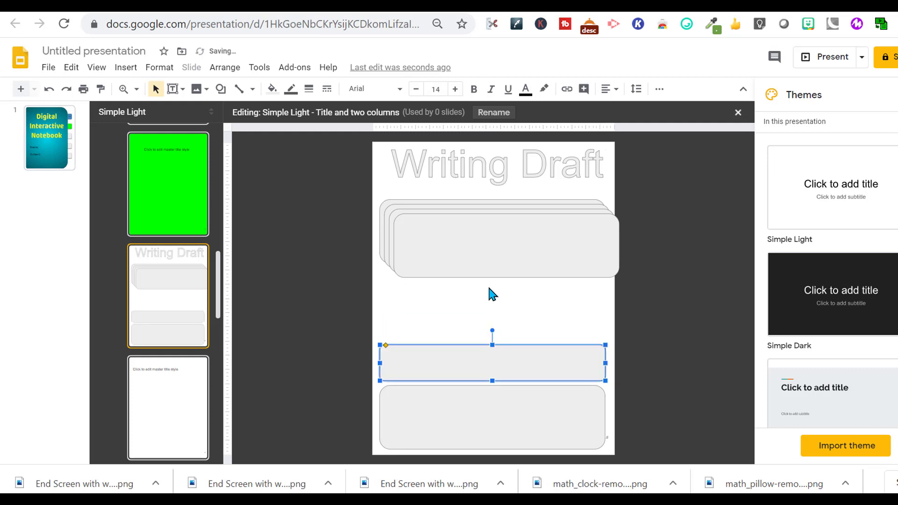
{"action": "left_click_drag", "start_coordinate": [481, 251], "coordinate": [469, 312]}
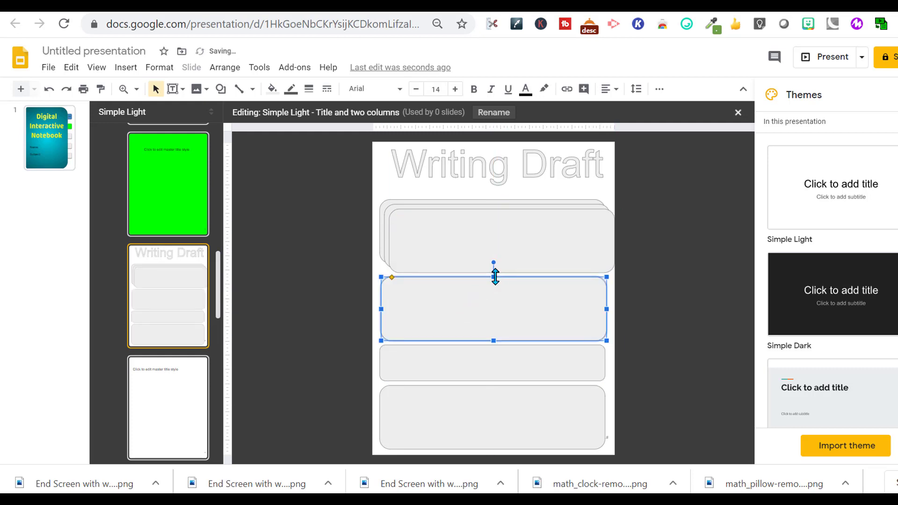
{"action": "left_click_drag", "start_coordinate": [494, 277], "coordinate": [494, 304]}
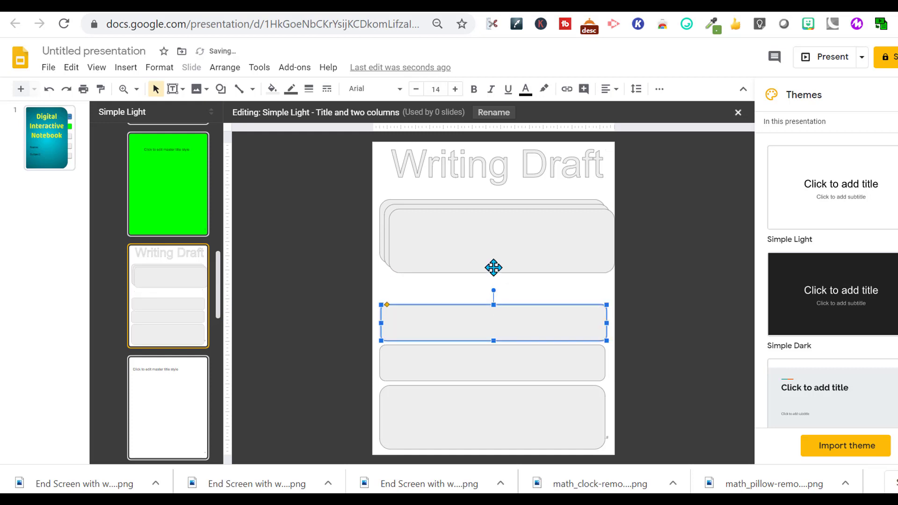
{"action": "left_click_drag", "start_coordinate": [493, 267], "coordinate": [497, 243]}
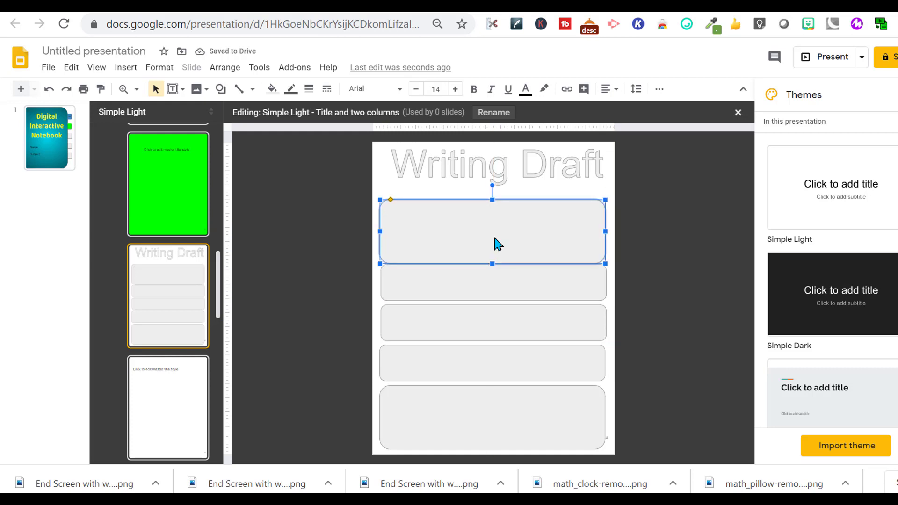
Step: Select all five rounded boxes and centre them vertically on the page
{"action": "left_click", "coordinate": [491, 275], "text": "shift"}
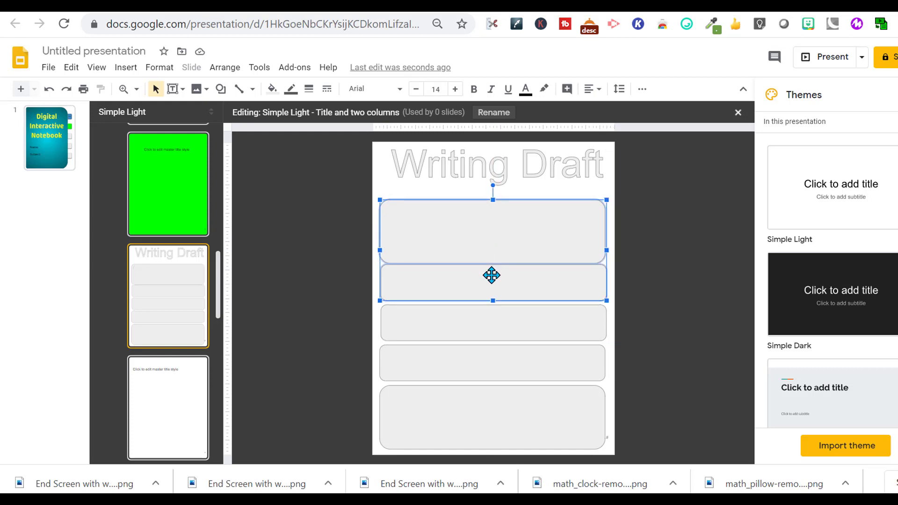
{"action": "left_click", "coordinate": [486, 335], "text": "shift"}
{"action": "left_click", "coordinate": [485, 362], "text": "shift"}
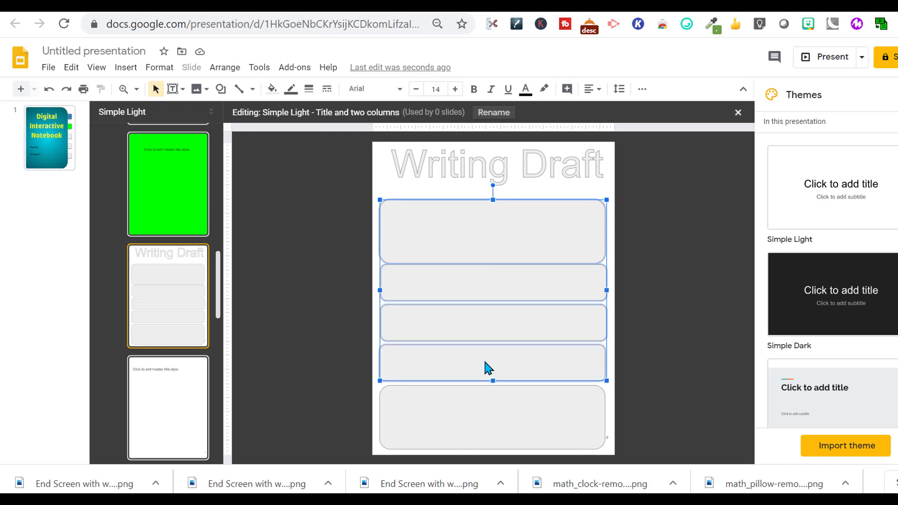
{"action": "left_click", "coordinate": [472, 410], "text": "shift"}
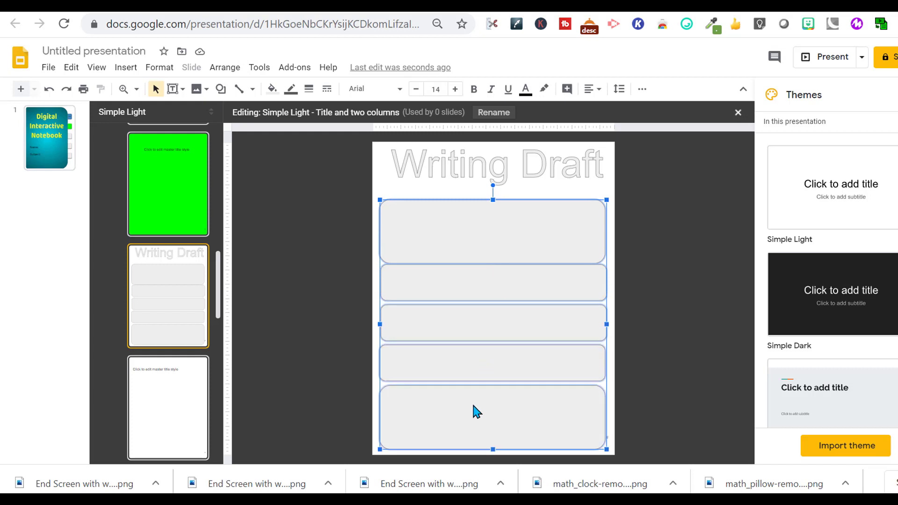
{"action": "left_click", "coordinate": [225, 69]}
{"action": "mouse_move", "coordinate": [269, 143]}
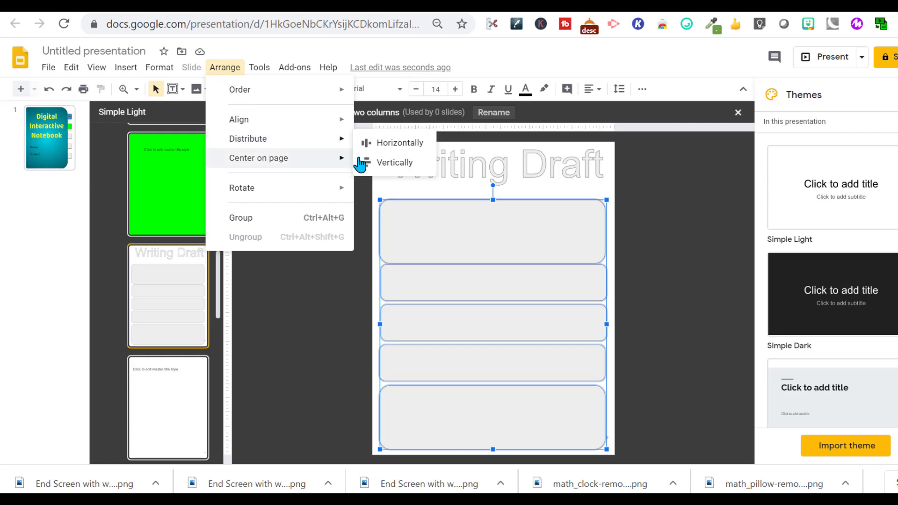
{"action": "left_click", "coordinate": [374, 164]}
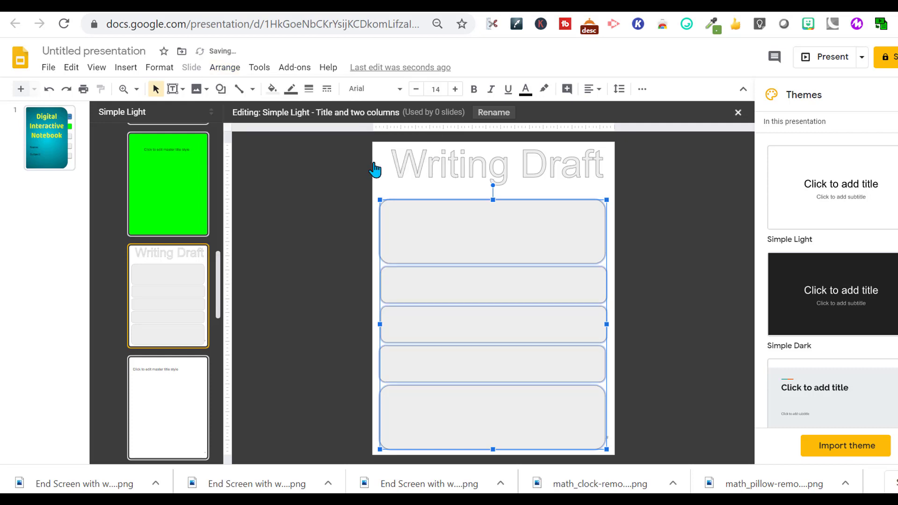
{"action": "left_click", "coordinate": [326, 225]}
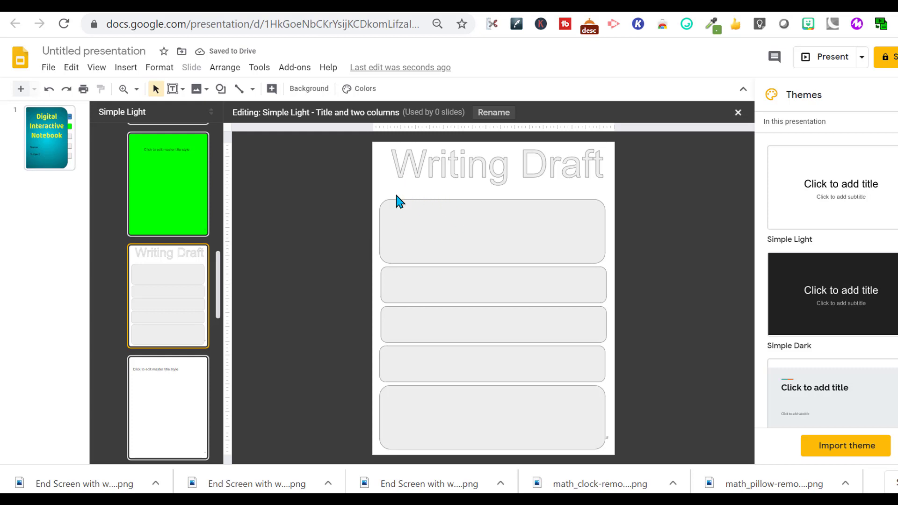
{"action": "left_click_drag", "start_coordinate": [392, 191], "coordinate": [436, 449]}
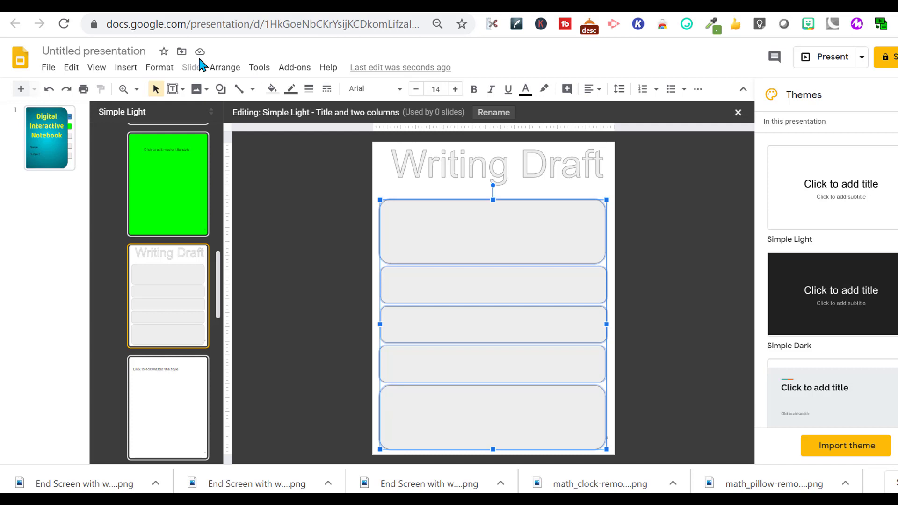
Step: Fill the boxes pink, purple, light blue, grey-teal and dark teal, top to bottom
{"action": "left_click", "coordinate": [223, 68]}
{"action": "left_click", "coordinate": [243, 206]}
{"action": "left_click", "coordinate": [271, 88]}
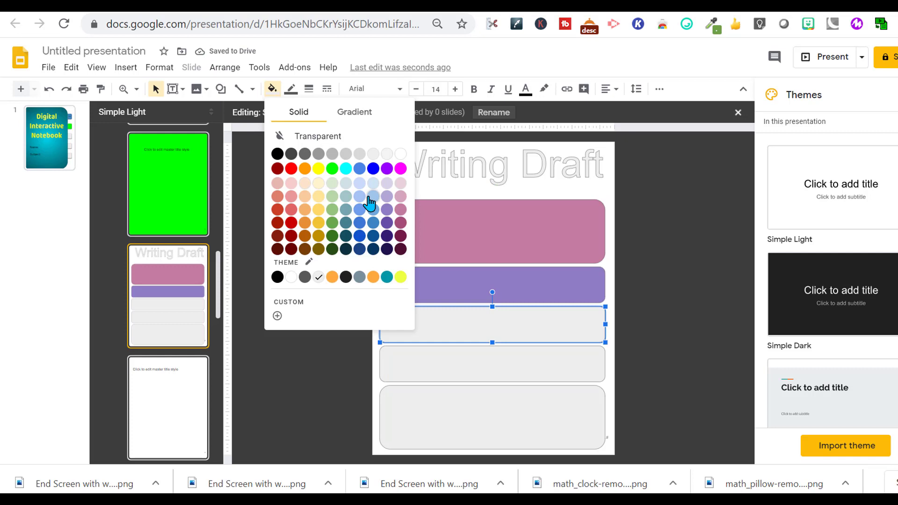
{"action": "left_click", "coordinate": [372, 197]}
{"action": "left_click", "coordinate": [425, 363]}
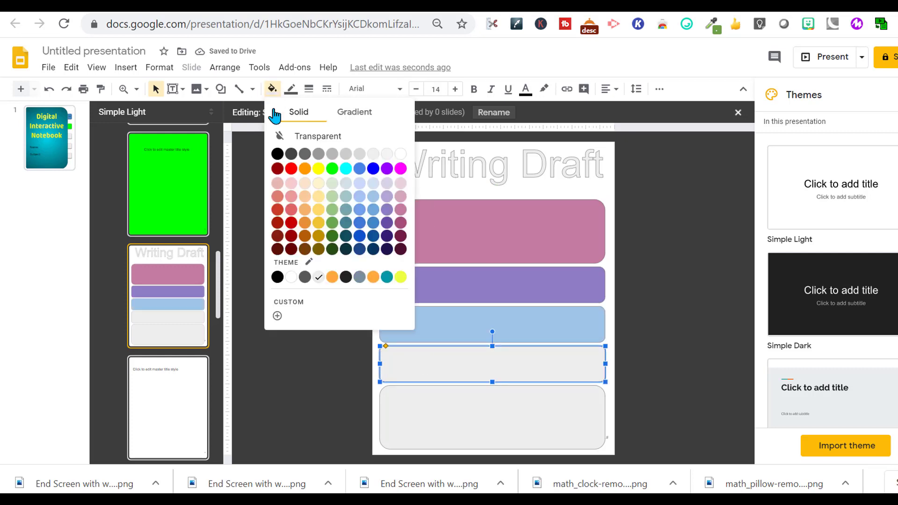
{"action": "left_click", "coordinate": [346, 197]}
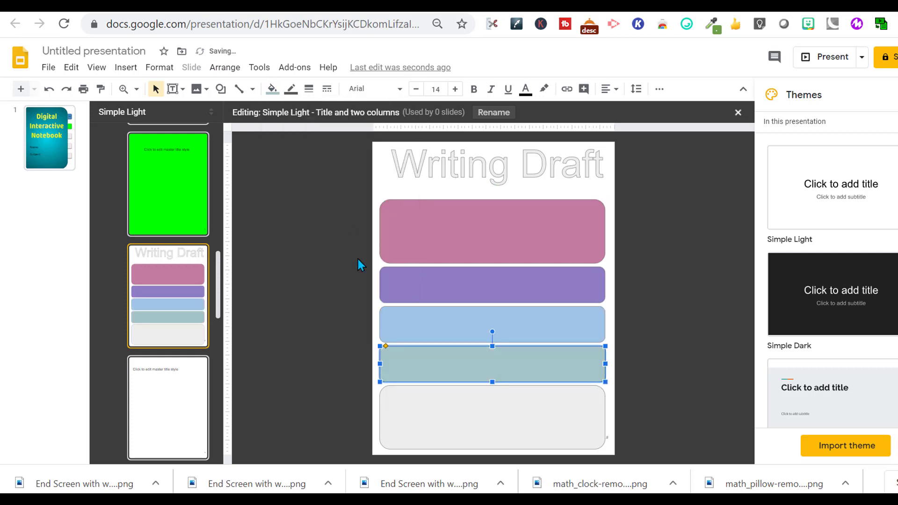
{"action": "left_click", "coordinate": [415, 413]}
{"action": "left_click", "coordinate": [407, 236]}
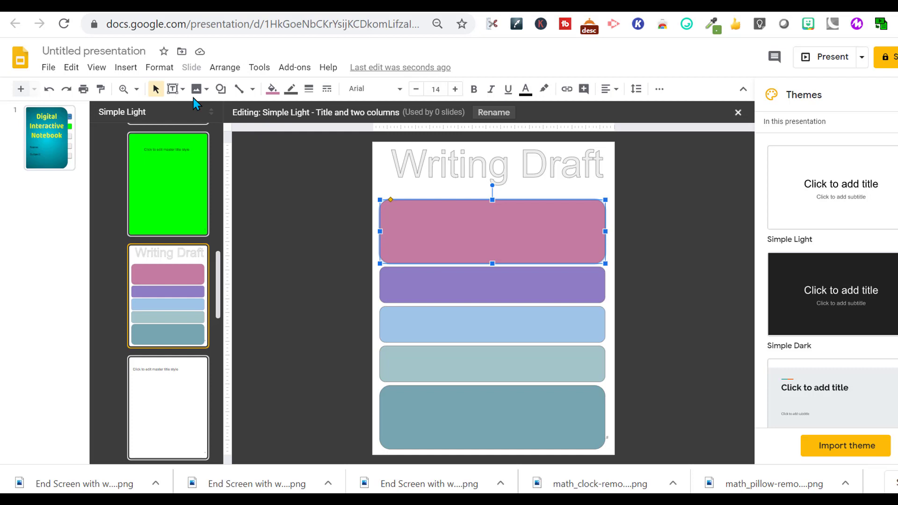
Step: Add a bold 'Intro' label at size 33 on the pink box
{"action": "left_click", "coordinate": [173, 89]}
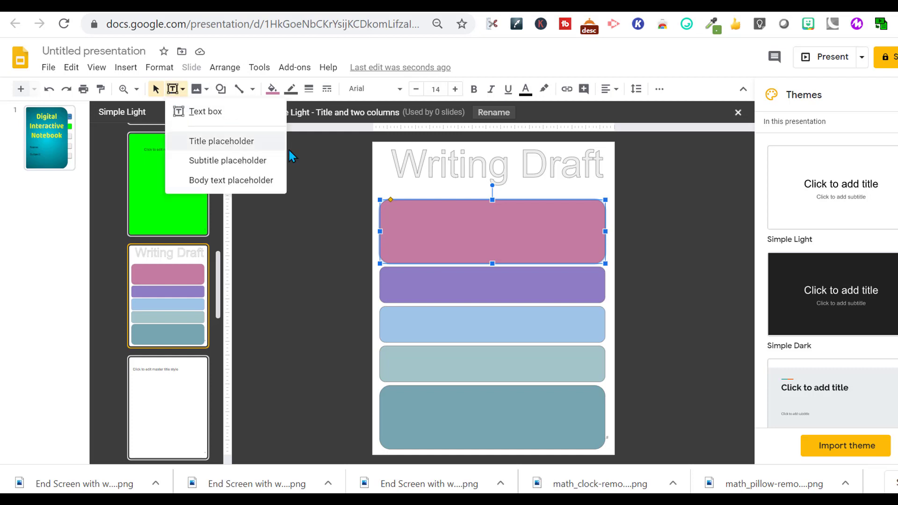
{"action": "left_click", "coordinate": [222, 114]}
{"action": "left_click_drag", "start_coordinate": [382, 218], "coordinate": [426, 241]}
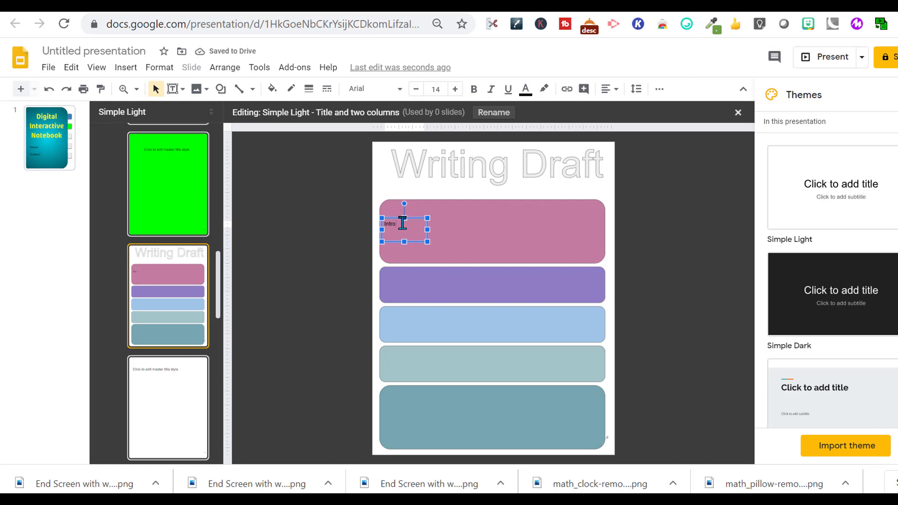
{"action": "left_click", "coordinate": [474, 91]}
{"action": "left_click", "coordinate": [455, 89]}
{"action": "left_click", "coordinate": [455, 89]}
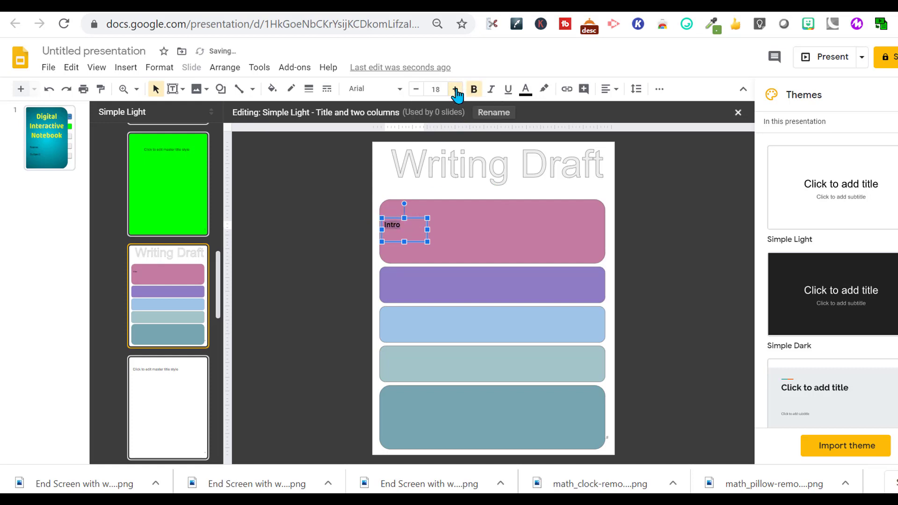
{"action": "left_click", "coordinate": [455, 89]}
{"action": "left_click", "coordinate": [455, 88]}
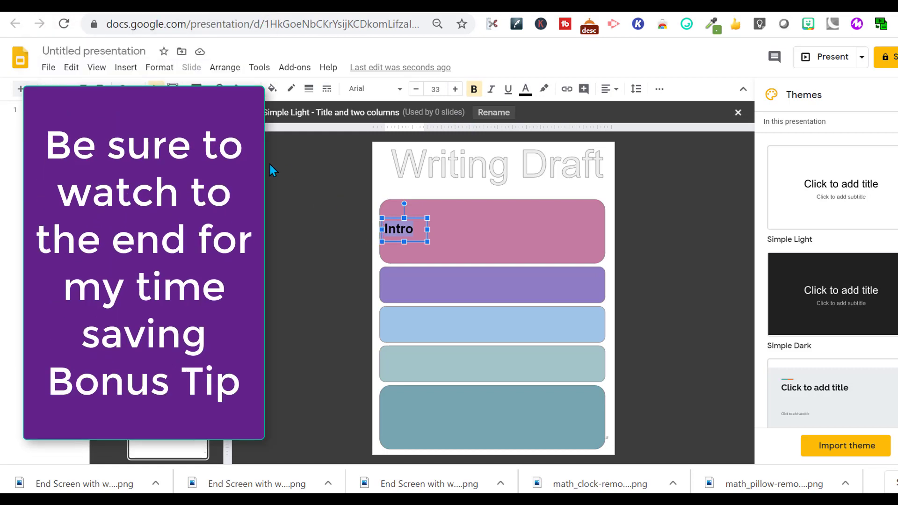
Step: Label the purple box 'Bing' using a copy of the bold Intro label
{"action": "left_click", "coordinate": [173, 90]}
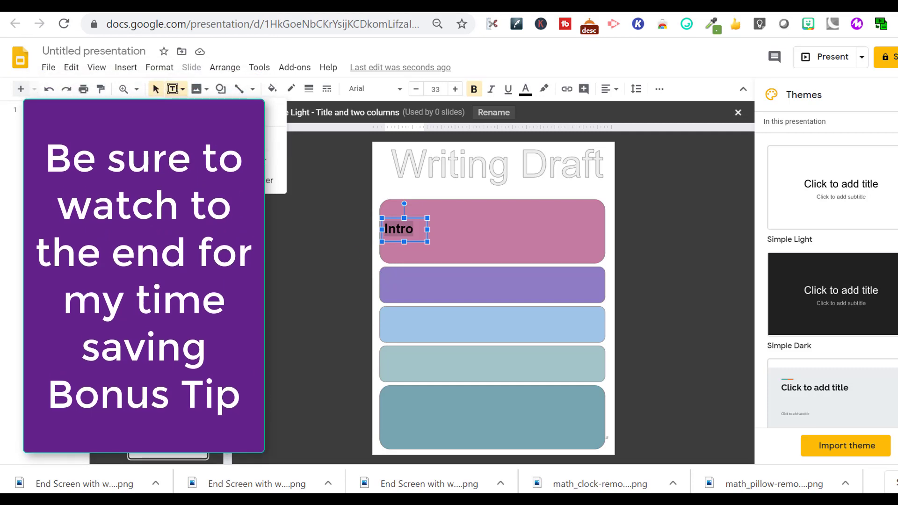
{"action": "left_click", "coordinate": [383, 266]}
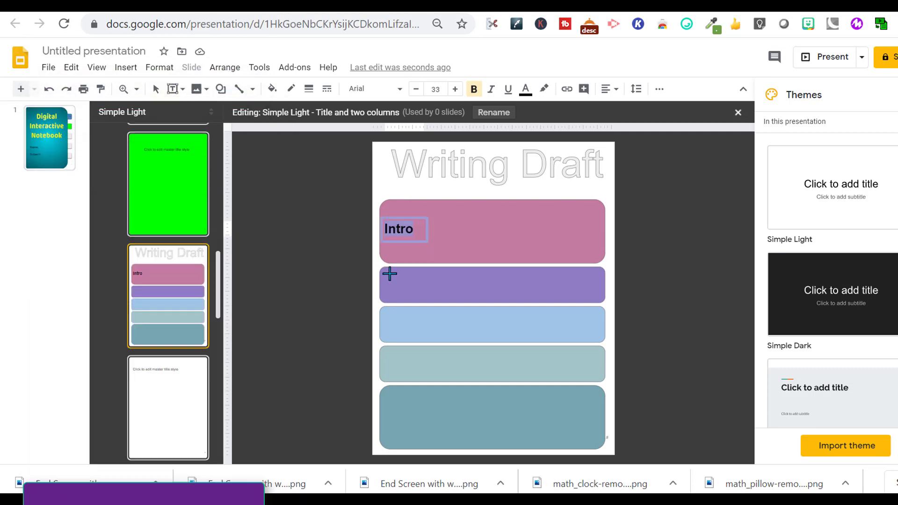
{"action": "left_click_drag", "start_coordinate": [391, 287], "coordinate": [436, 293]}
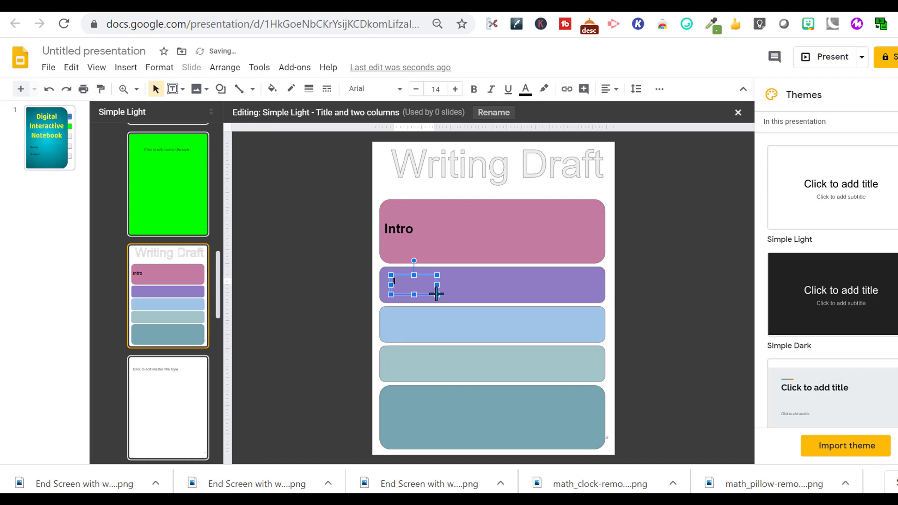
{"action": "type", "text": "Intro"}
{"action": "key", "text": "BackSpace"}
{"action": "key", "text": "BackSpace"}
{"action": "key", "text": "BackSpace"}
{"action": "key", "text": "BackSpace"}
{"action": "key", "text": "BackSpace"}
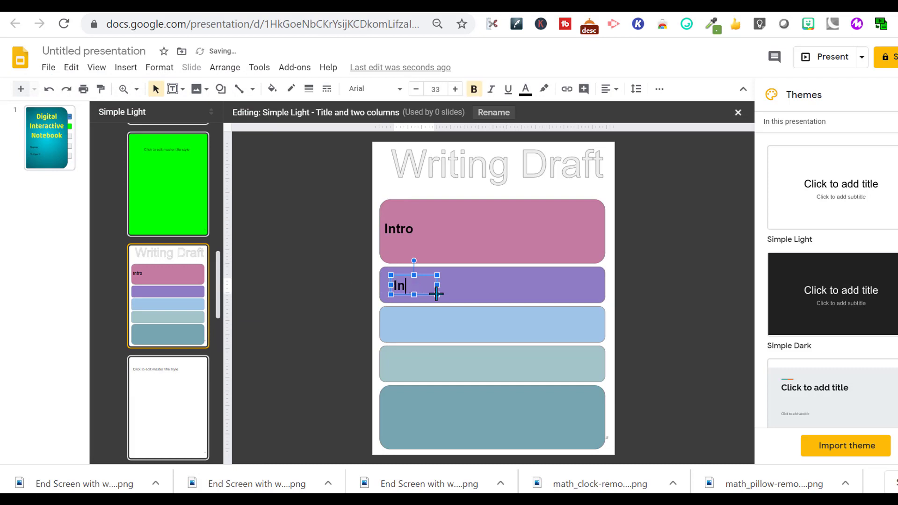
{"action": "type", "text": "Bing"}
Step: Label the next boxes 'Bang' and 'Bongo', and clear the label pasted into the teal box
{"action": "key", "text": "ctrl+v"}
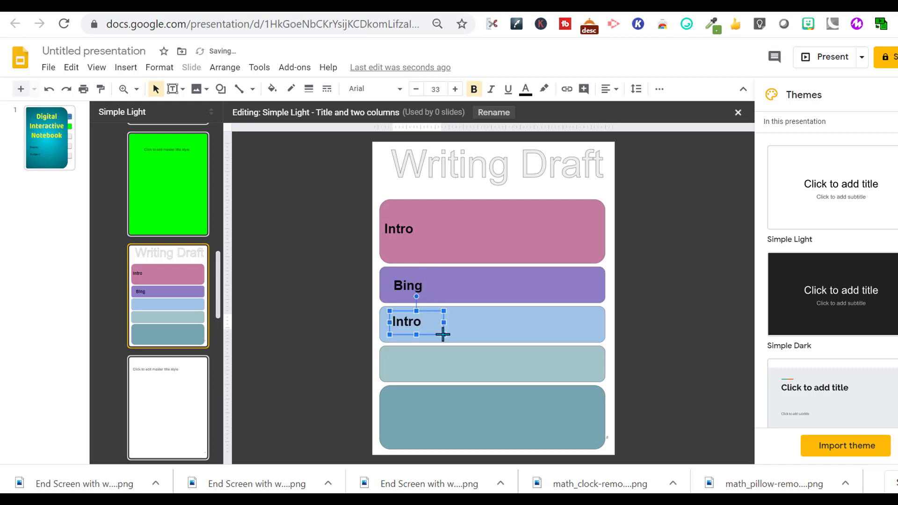
{"action": "key", "text": "BackSpace"}
{"action": "key", "text": "BackSpace"}
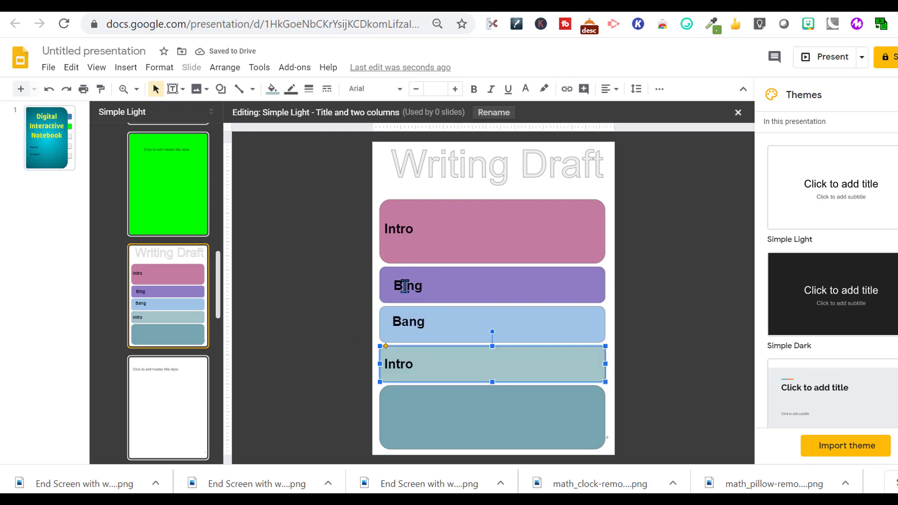
{"action": "double_click", "coordinate": [412, 361]}
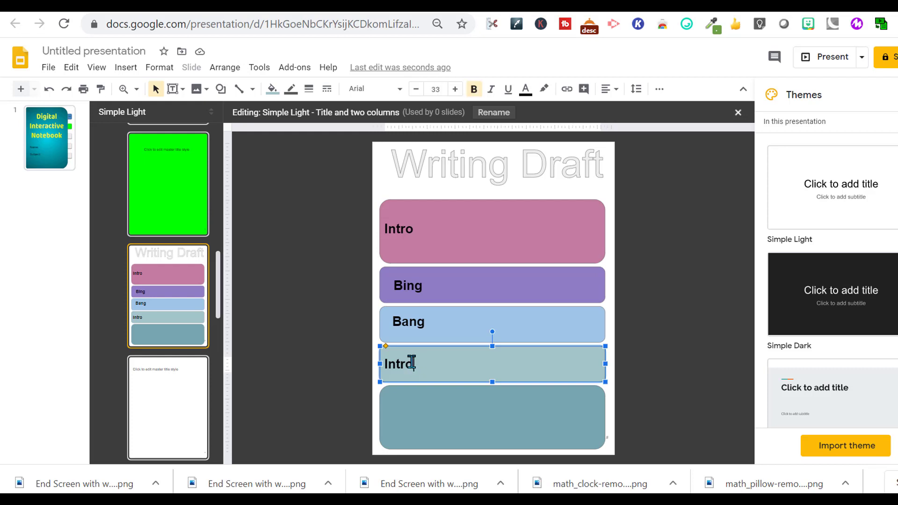
{"action": "type", "text": "Bongo"}
{"action": "left_click", "coordinate": [403, 410]}
{"action": "type", "text": "Intro"}
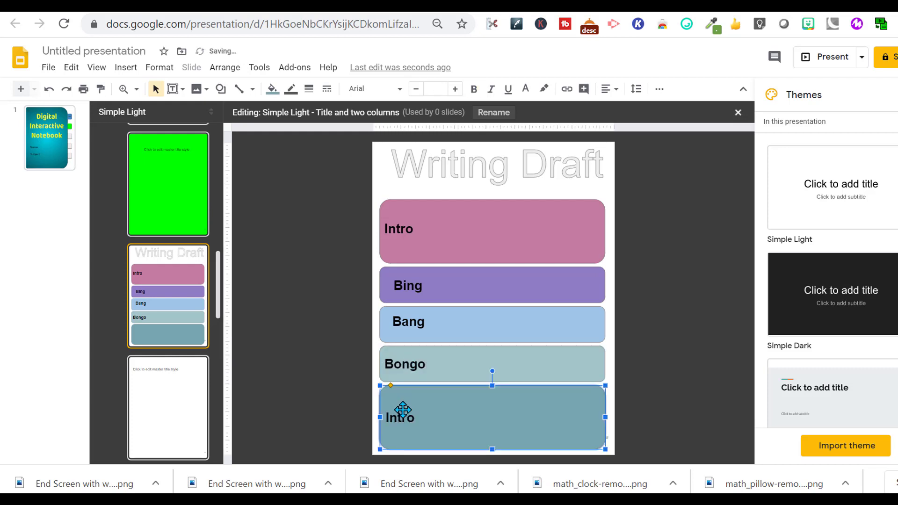
{"action": "key", "text": "BackSpace"}
{"action": "key", "text": "BackSpace"}
{"action": "key", "text": "BackSpace"}
{"action": "key", "text": "BackSpace"}
{"action": "key", "text": "BackSpace"}
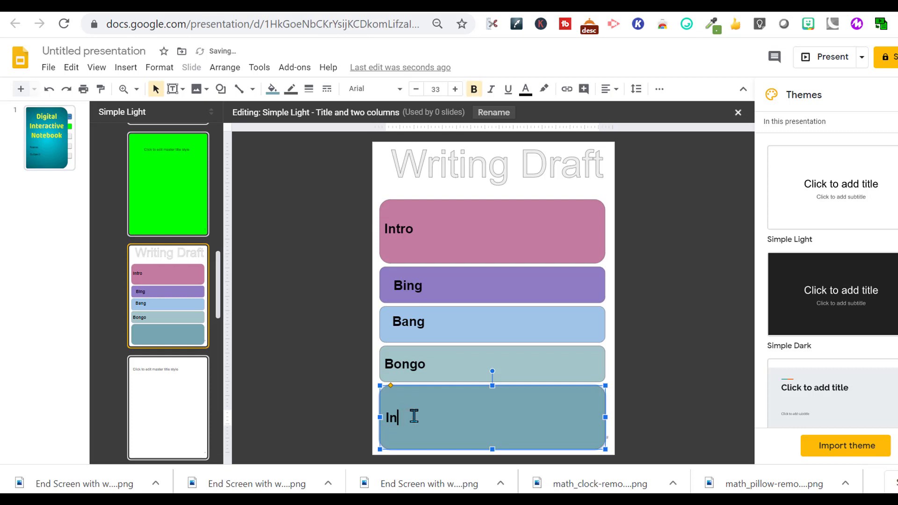
Step: Label the bottom teal band Concl and draw a subtitle placeholder inside a Writing Draft band
{"action": "type", "text": "Concl"}
{"action": "left_click", "coordinate": [328, 195]}
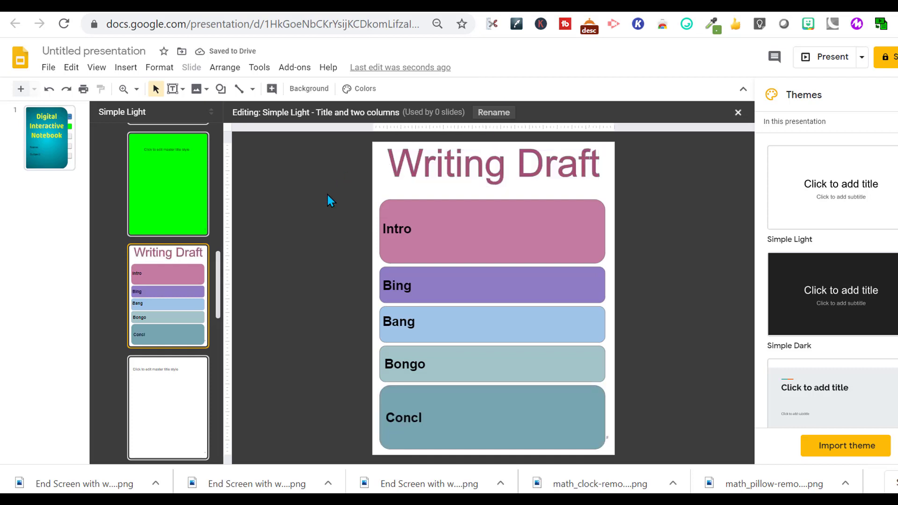
{"action": "left_click", "coordinate": [183, 90]}
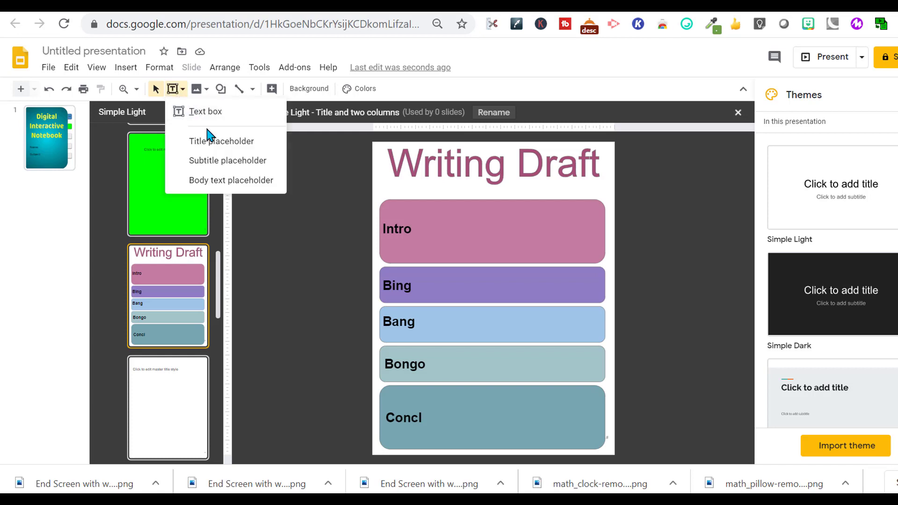
{"action": "left_click", "coordinate": [216, 160]}
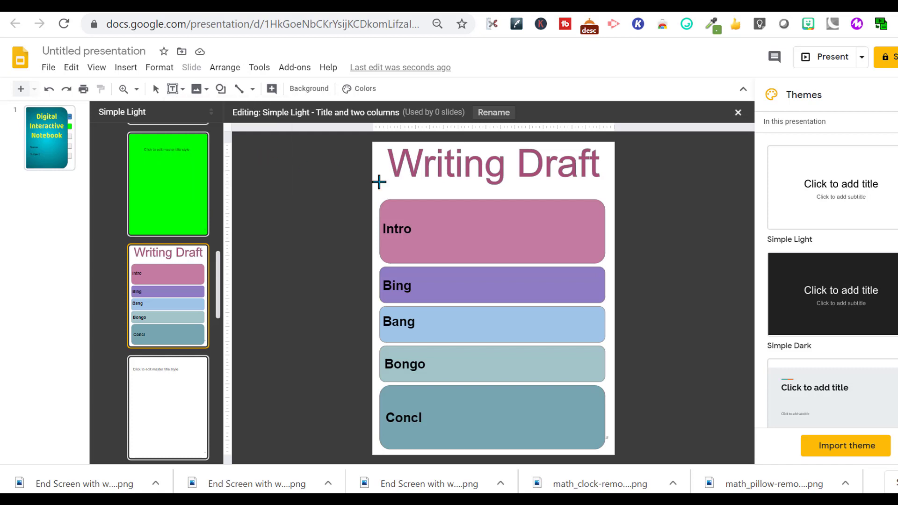
{"action": "left_click_drag", "start_coordinate": [423, 203], "coordinate": [593, 262]}
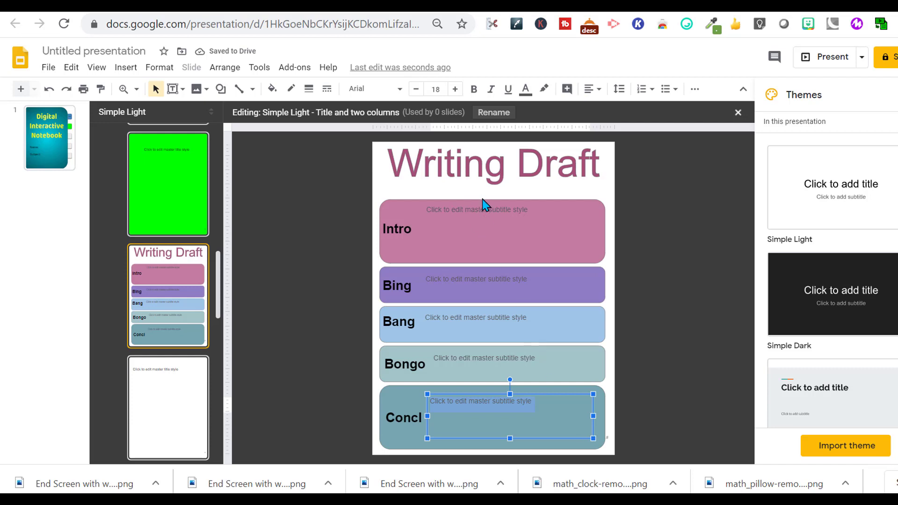
{"action": "left_click", "coordinate": [357, 208]}
Step: Leave the master editor and add a new slide using the Writing Draft layout
{"action": "left_click", "coordinate": [48, 148]}
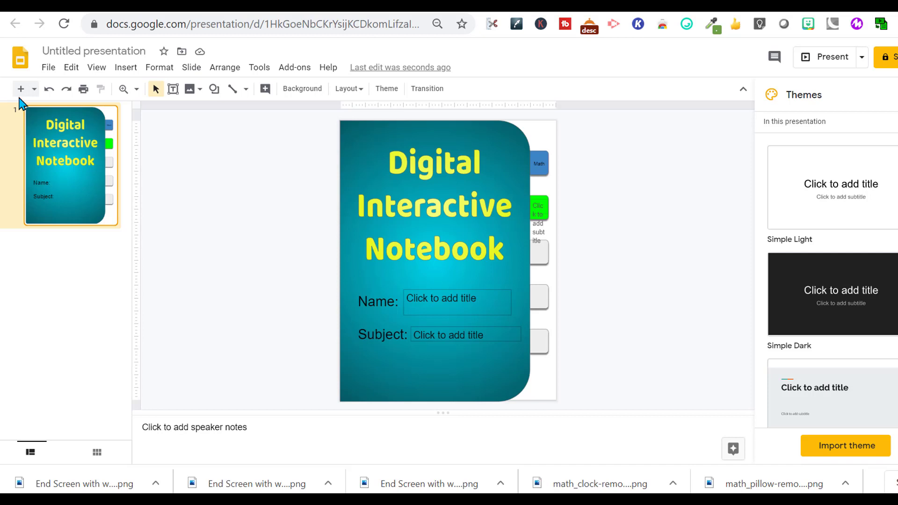
{"action": "left_click", "coordinate": [34, 88]}
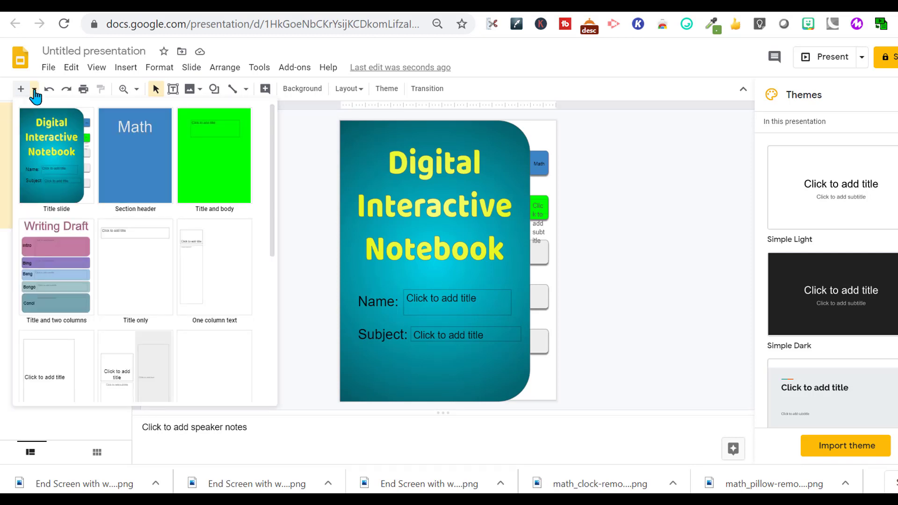
{"action": "left_click", "coordinate": [49, 250]}
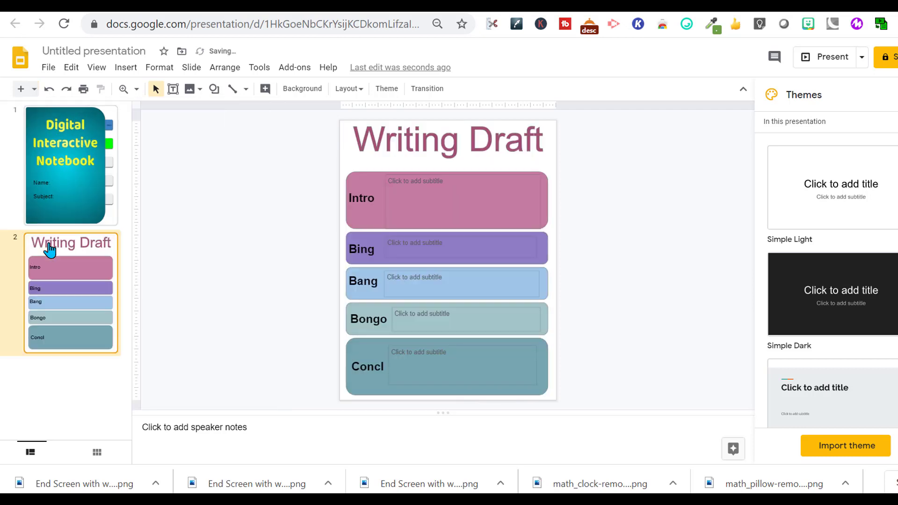
Step: Check the Intro, Bing, Bang, Bongo and Concl subtitle boxes on the new slide
{"action": "left_click", "coordinate": [418, 192]}
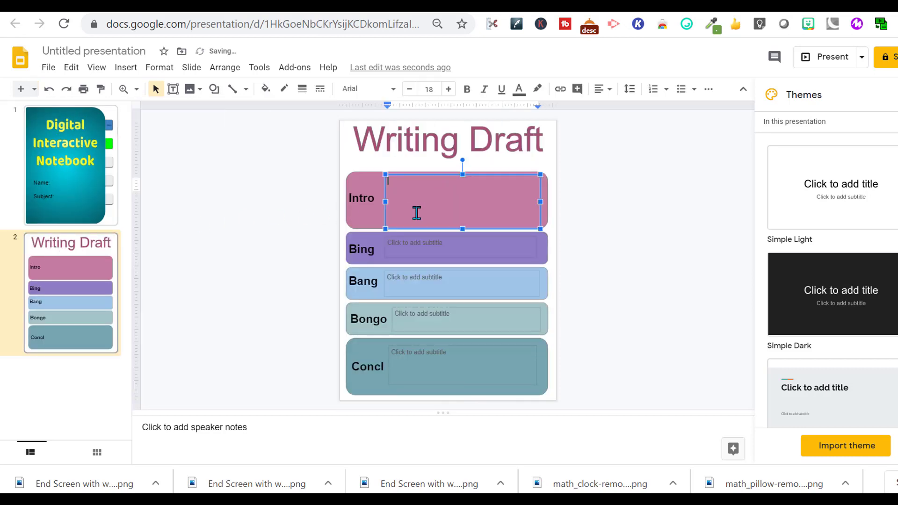
{"action": "left_click", "coordinate": [415, 245]}
{"action": "left_click", "coordinate": [420, 278]}
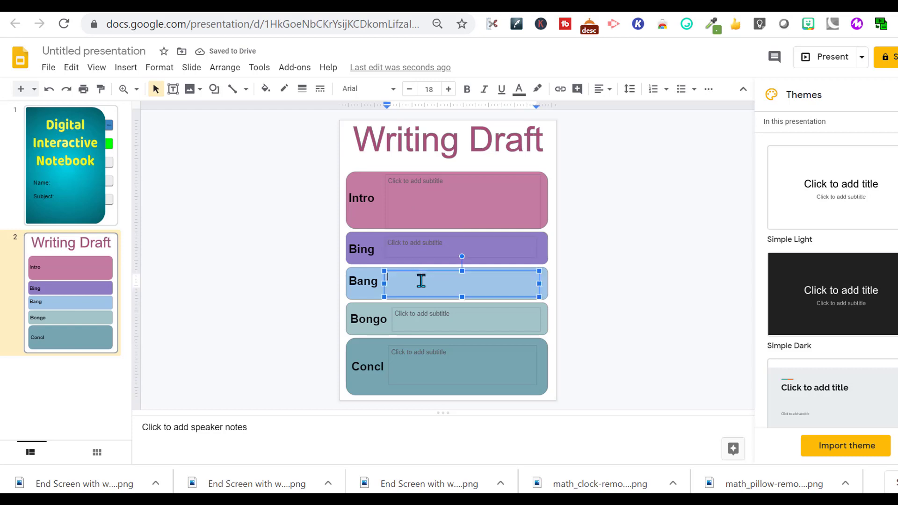
{"action": "left_click", "coordinate": [420, 316]}
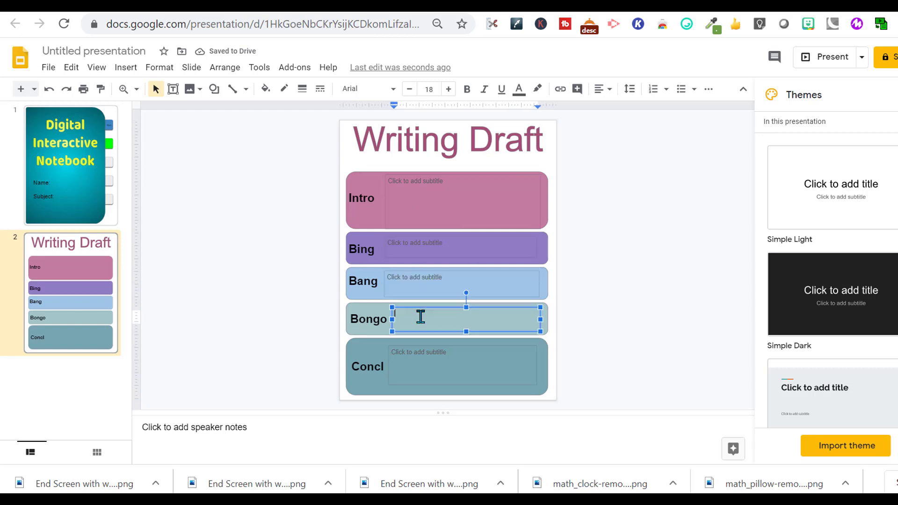
{"action": "left_click", "coordinate": [420, 361]}
{"action": "left_click", "coordinate": [410, 140]}
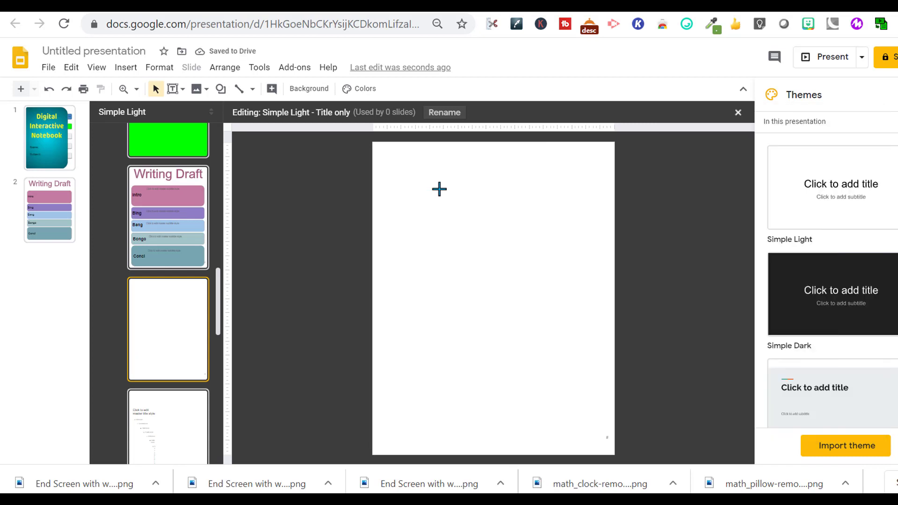
Step: Insert a searched 'coordinate plane' image into the Title only layout and enlarge it to the page width
{"action": "left_click", "coordinate": [126, 67]}
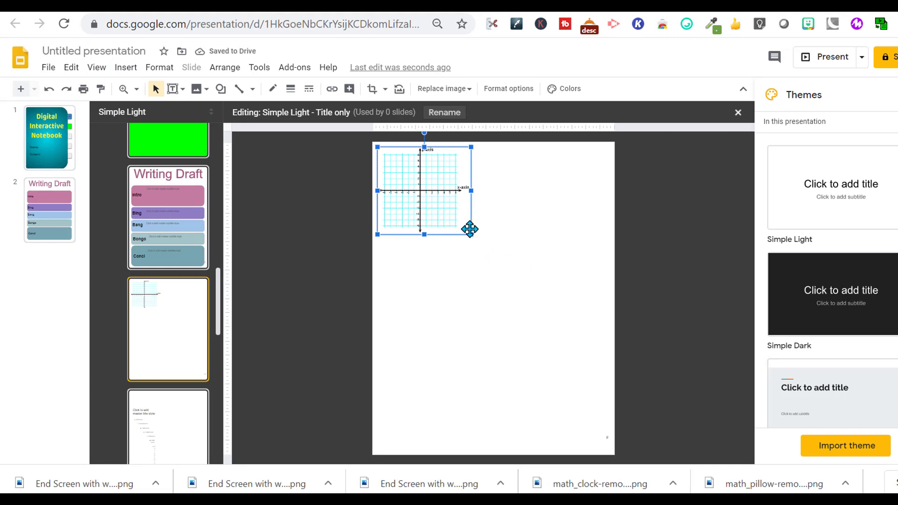
{"action": "left_click_drag", "start_coordinate": [472, 234], "coordinate": [572, 294]}
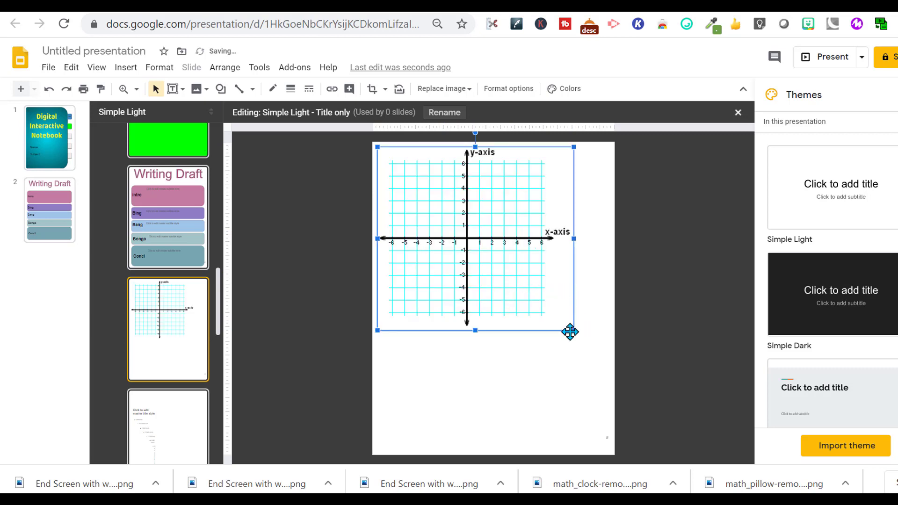
{"action": "left_click_drag", "start_coordinate": [575, 330], "coordinate": [604, 359]}
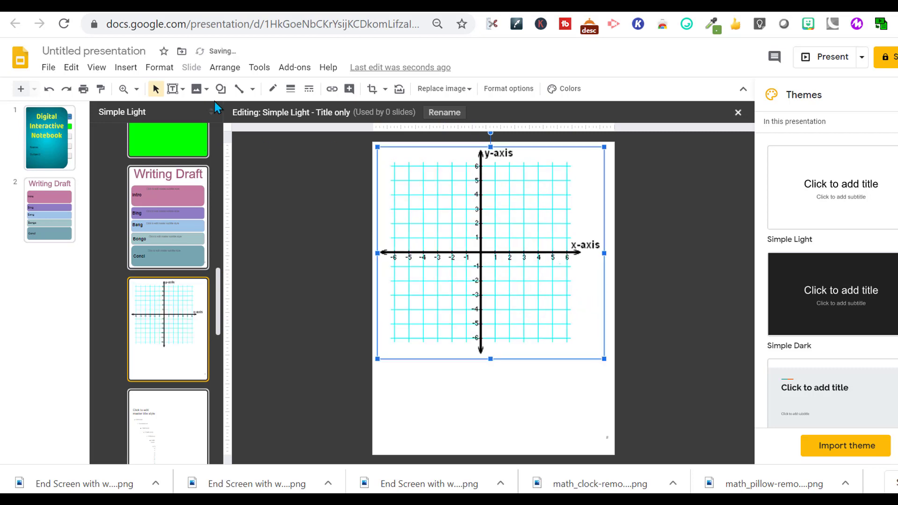
Step: Add a subtitle placeholder beneath the coordinate grid
{"action": "left_click", "coordinate": [125, 70]}
{"action": "key", "text": "Escape"}
{"action": "left_click", "coordinate": [183, 89]}
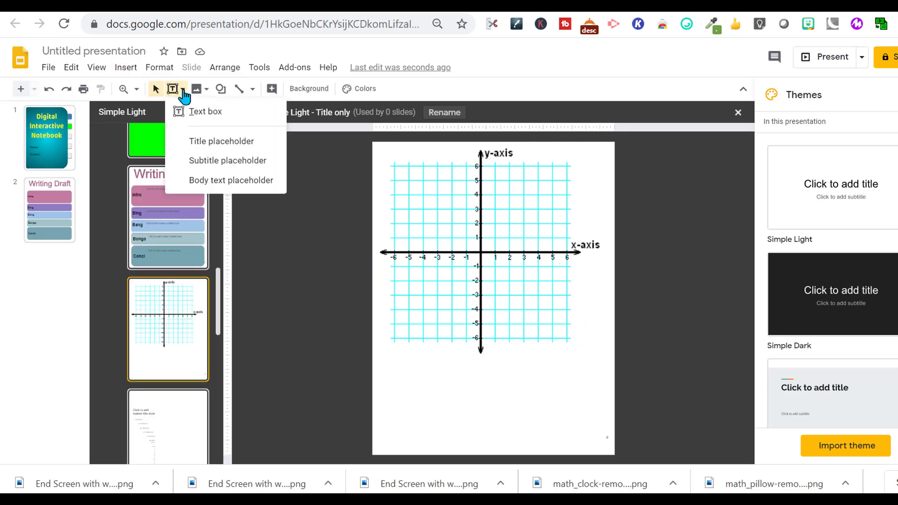
{"action": "left_click", "coordinate": [216, 162]}
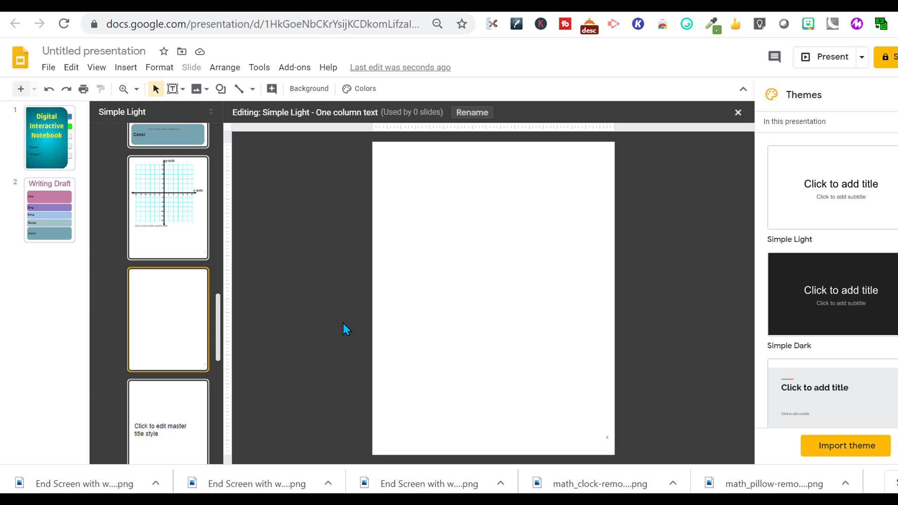
Step: Paste a three-column table, stretch it down, and enter a centred Always header in the first cell
{"action": "key", "text": "ctrl+v"}
{"action": "left_click_drag", "start_coordinate": [503, 409], "coordinate": [506, 428]}
{"action": "left_click", "coordinate": [435, 198]}
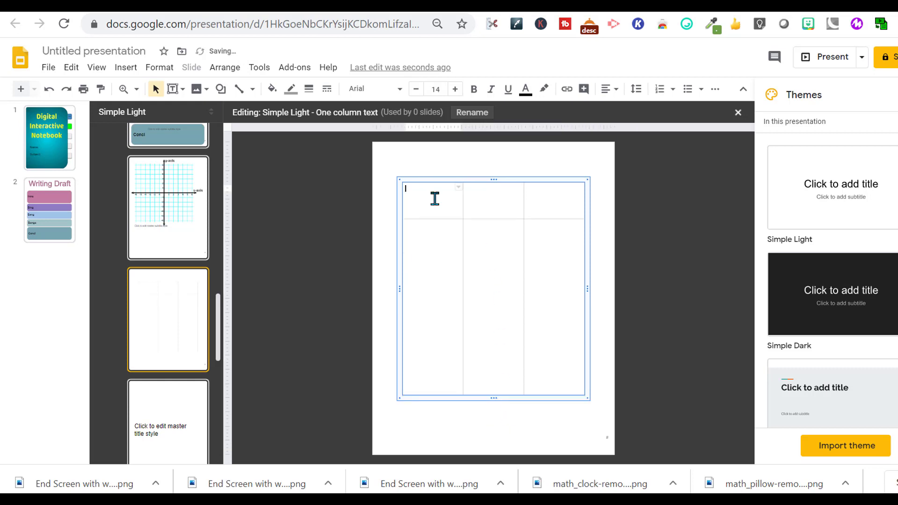
{"action": "type", "text": "Always"}
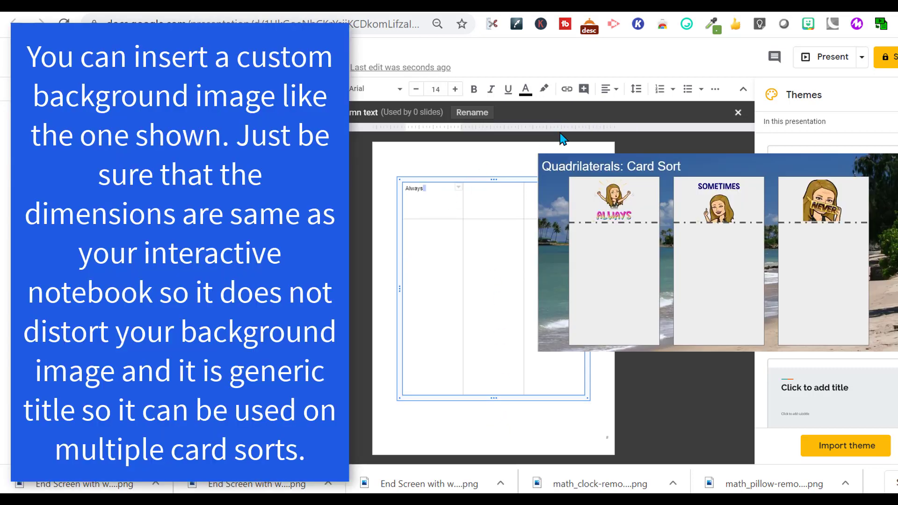
{"action": "left_click", "coordinate": [605, 89]}
{"action": "left_click", "coordinate": [620, 117]}
Step: Enter Sometimes in the second header cell, centre it both ways, and make the table taller
{"action": "left_click", "coordinate": [488, 197]}
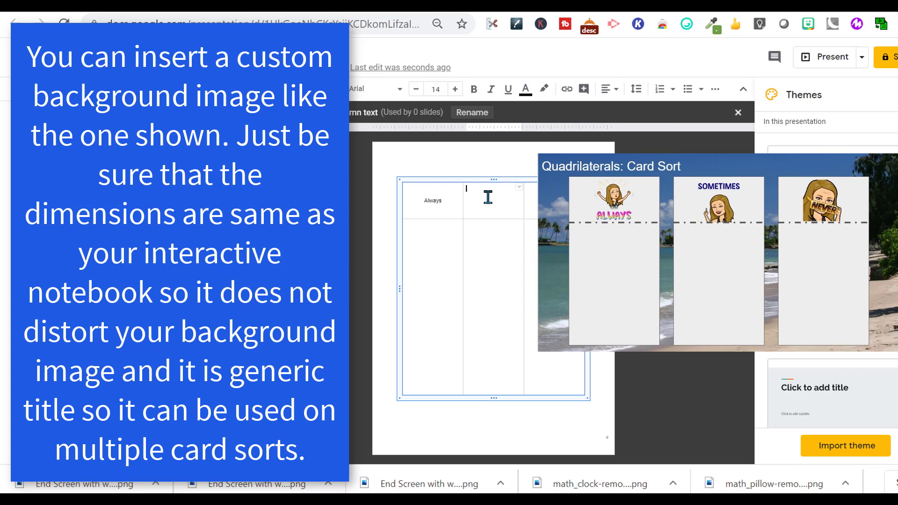
{"action": "type", "text": "Sometimes"}
{"action": "left_click", "coordinate": [605, 89]}
{"action": "left_click", "coordinate": [620, 117]}
{"action": "left_click", "coordinate": [614, 90]}
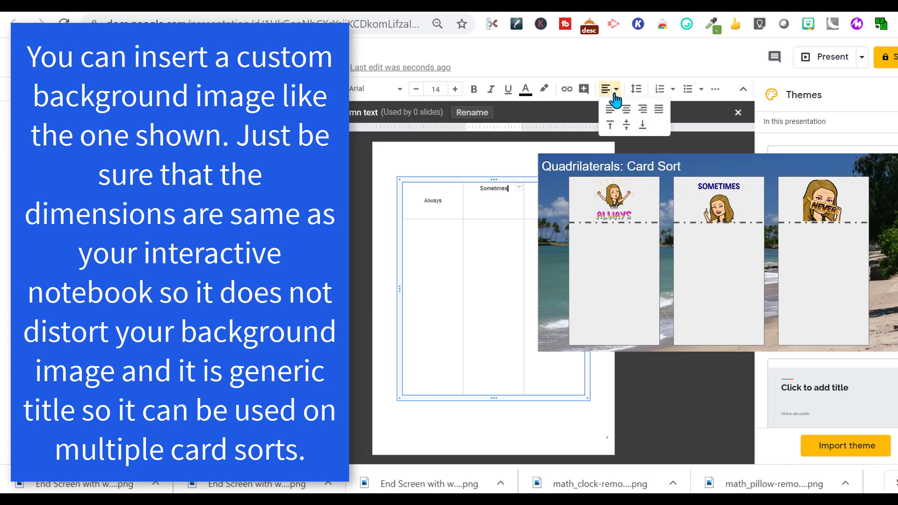
{"action": "left_click", "coordinate": [626, 125]}
{"action": "left_click", "coordinate": [527, 188]}
{"action": "left_click_drag", "start_coordinate": [494, 398], "coordinate": [494, 434]}
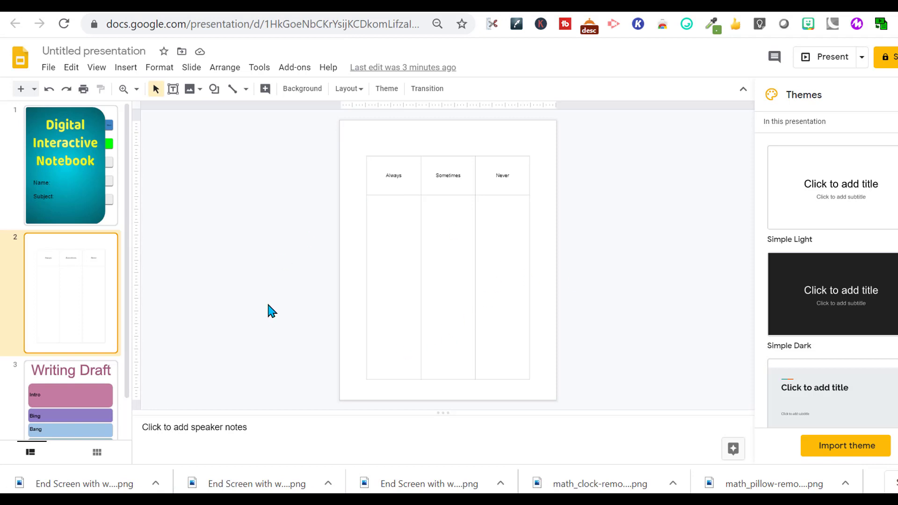
Step: Add an Always/Sometimes/Never table slide after the cover and copy the three statement boxes
{"action": "left_click", "coordinate": [60, 157]}
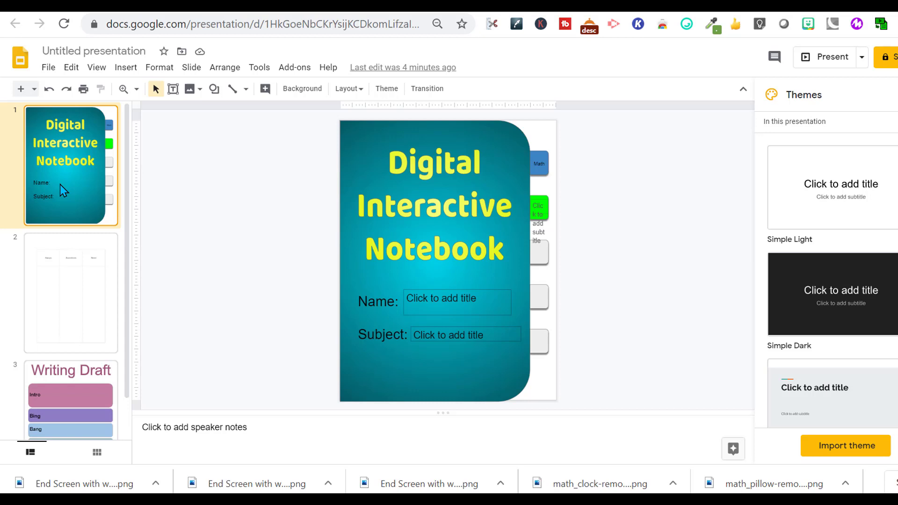
{"action": "left_click", "coordinate": [34, 89]}
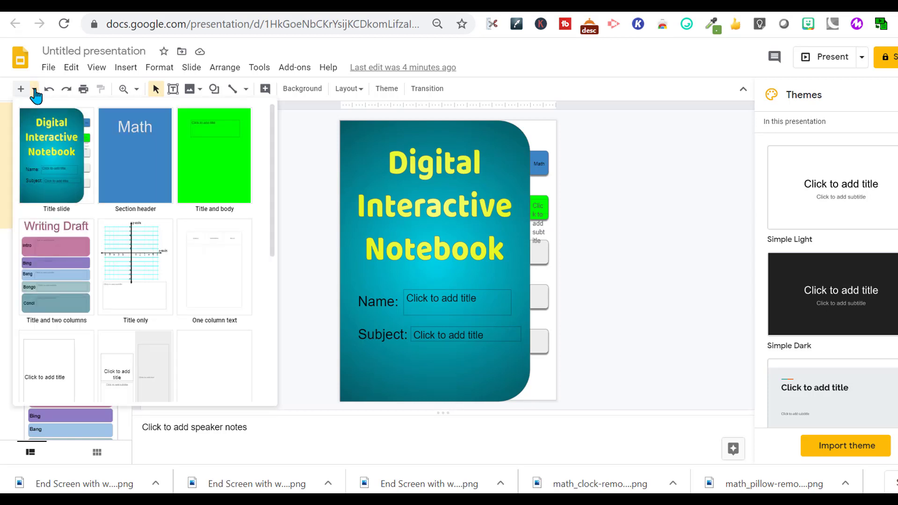
{"action": "left_click", "coordinate": [209, 261]}
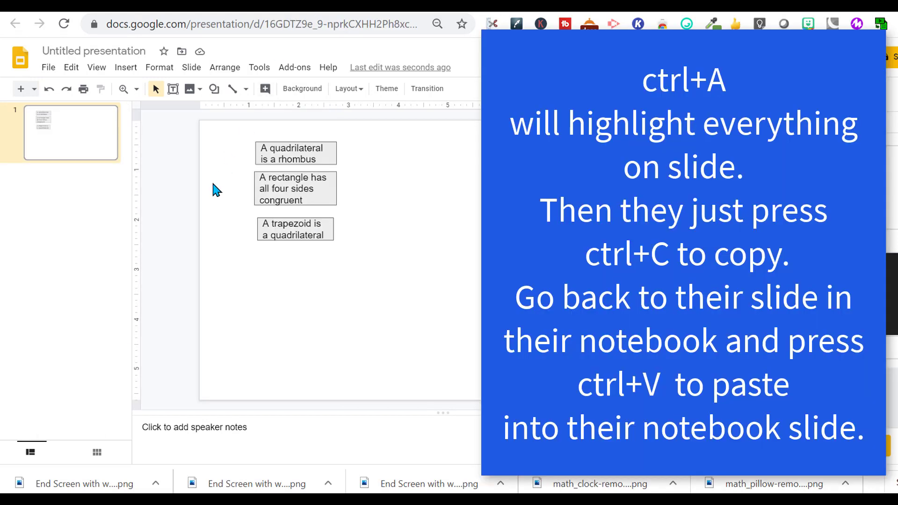
{"action": "left_click_drag", "start_coordinate": [263, 134], "coordinate": [303, 250]}
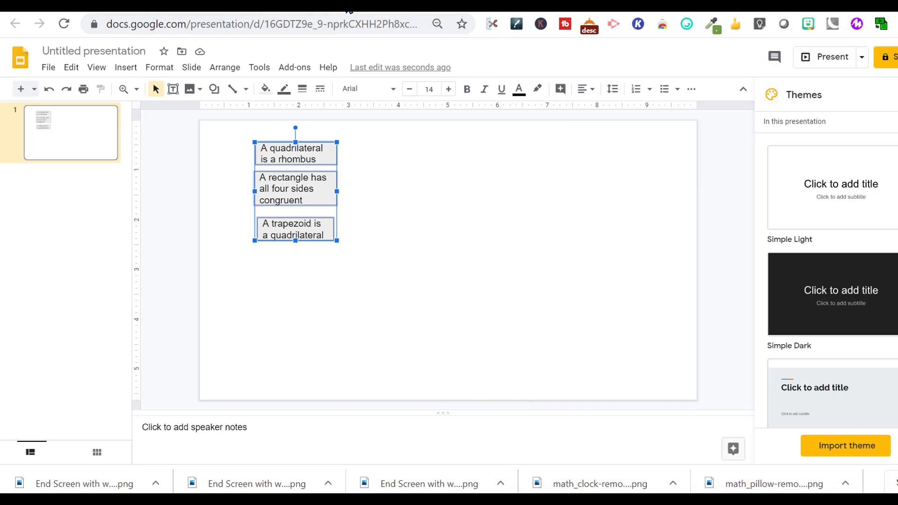
{"action": "left_click", "coordinate": [349, 10]}
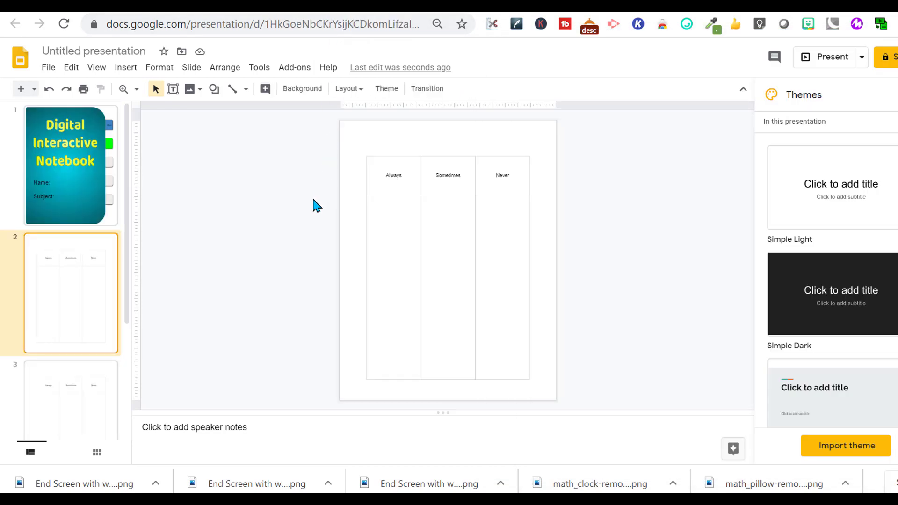
{"action": "key", "text": "ctrl+v"}
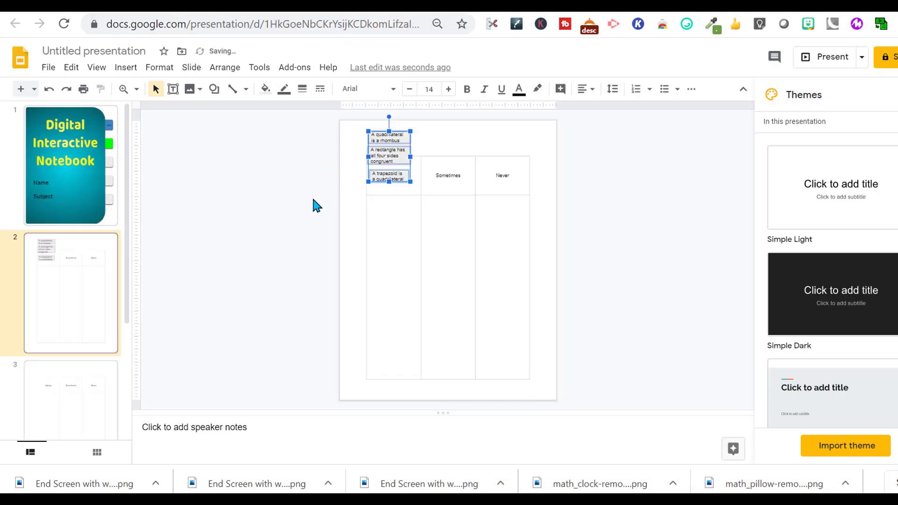
{"action": "left_click", "coordinate": [440, 148]}
{"action": "left_click", "coordinate": [393, 176]}
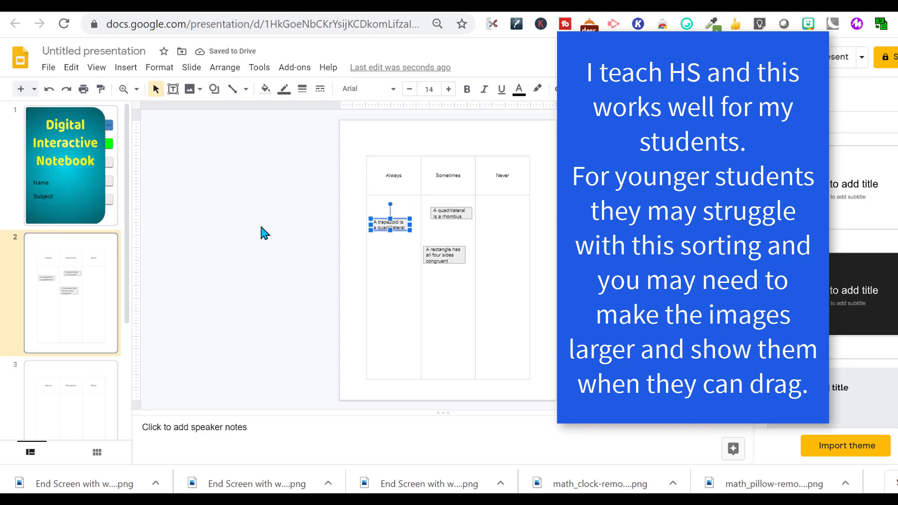
{"action": "scroll", "coordinate": [133, 275], "scroll_direction": "down", "scroll_amount": 4}
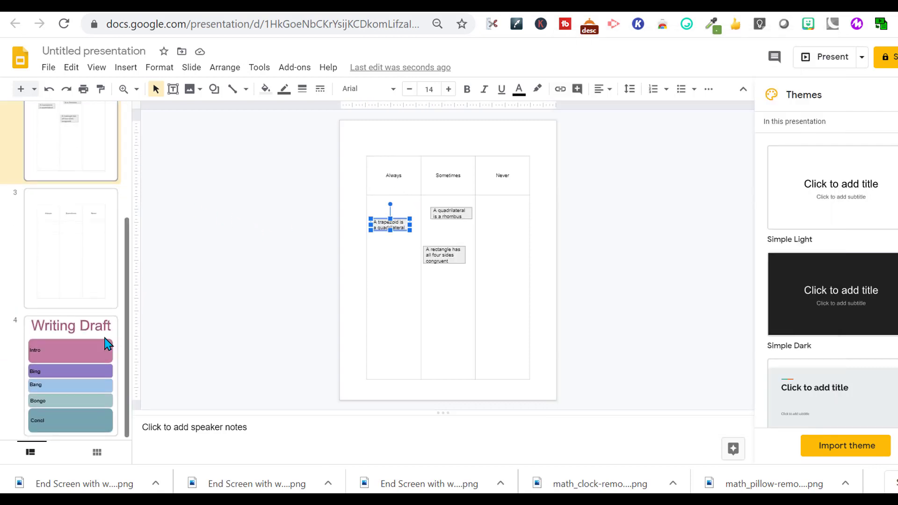
Step: Add a coordinate-grid 'Title only' slide after the Writing Draft slide
{"action": "left_click", "coordinate": [88, 360]}
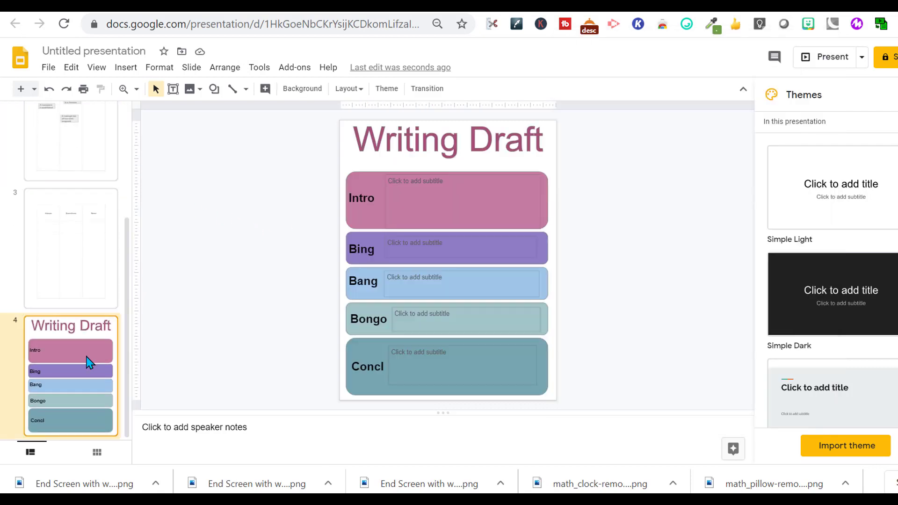
{"action": "left_click", "coordinate": [34, 90]}
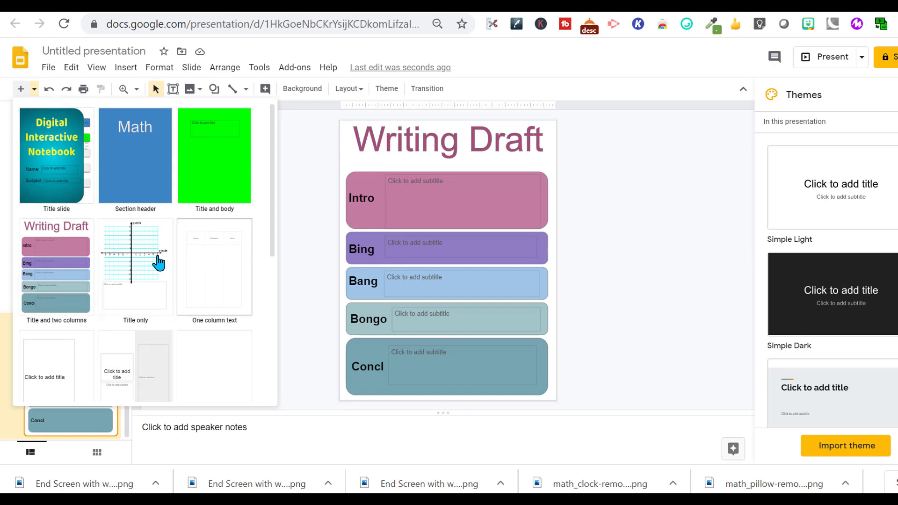
{"action": "left_click", "coordinate": [312, 212]}
{"action": "left_click", "coordinate": [35, 90]}
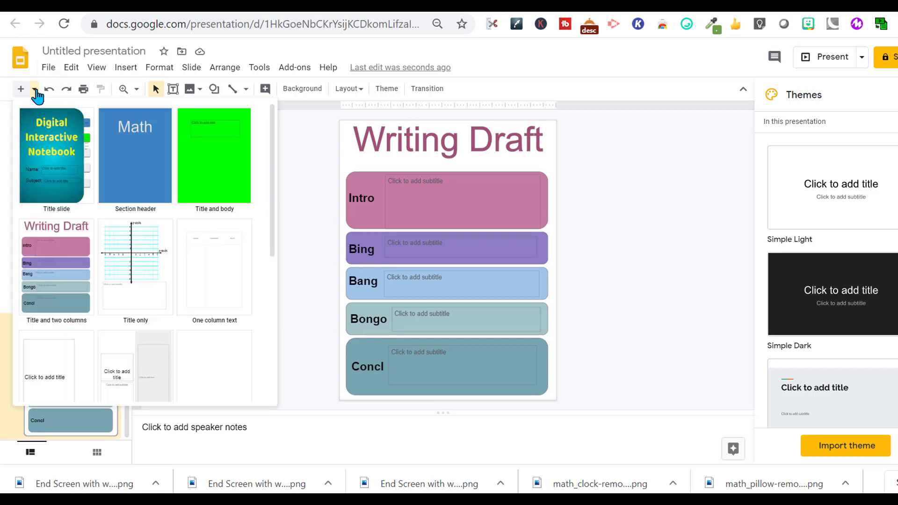
{"action": "left_click", "coordinate": [142, 266]}
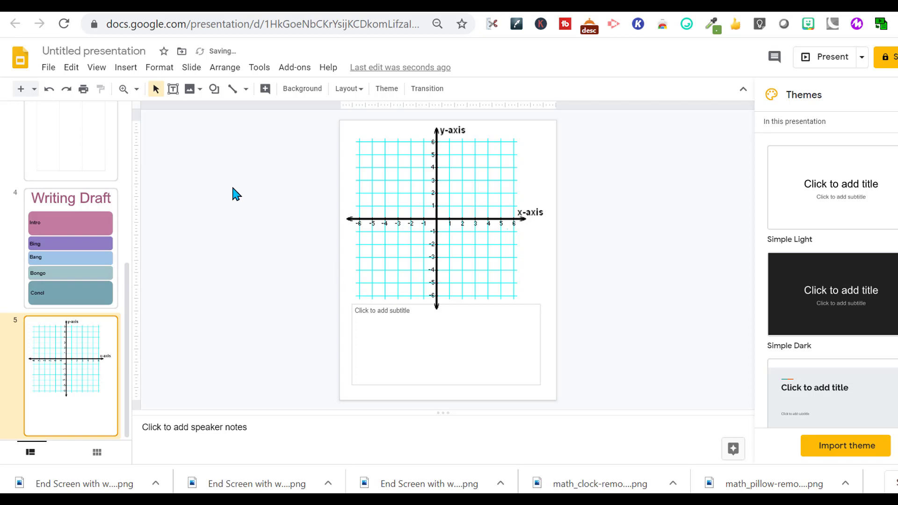
Step: Draw a straight line on the graph from (-5, 0) to about (2, 5.5)
{"action": "left_click", "coordinate": [213, 89]}
{"action": "mouse_move", "coordinate": [233, 114]}
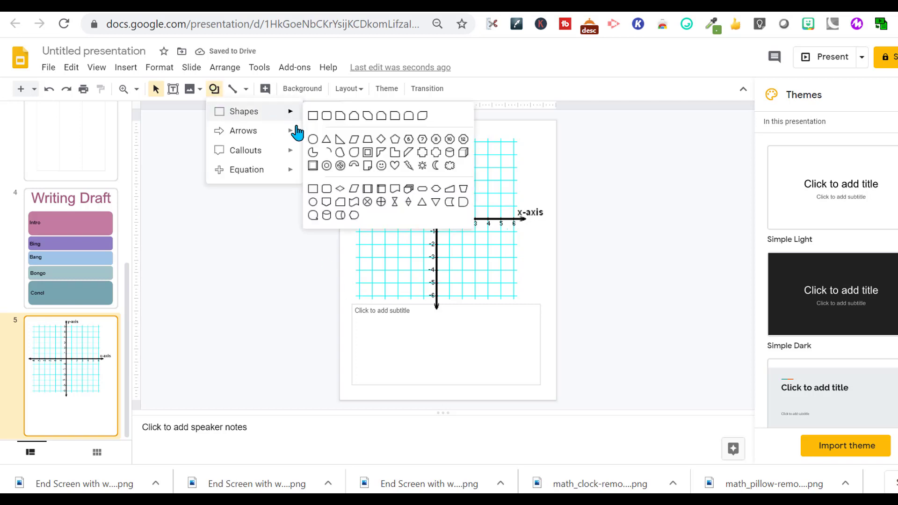
{"action": "left_click", "coordinate": [272, 191]}
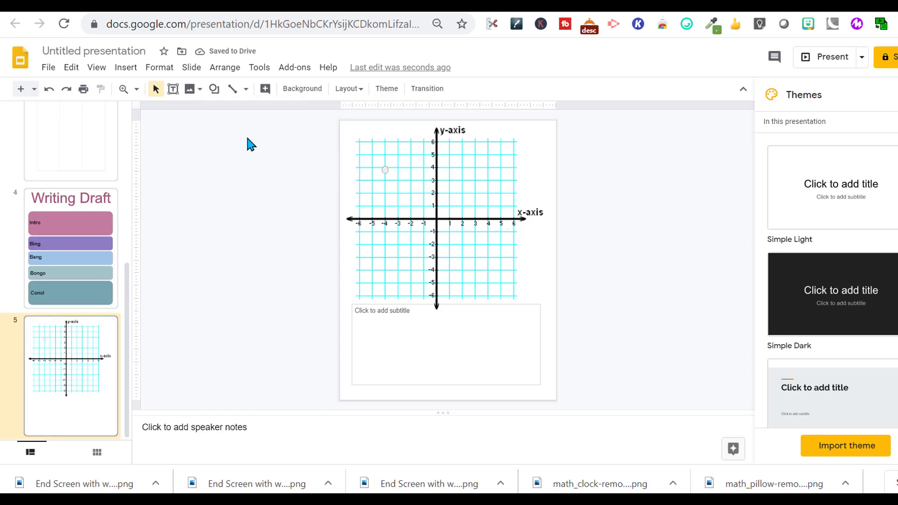
{"action": "left_click", "coordinate": [233, 90]}
{"action": "left_click_drag", "start_coordinate": [372, 219], "coordinate": [459, 146]}
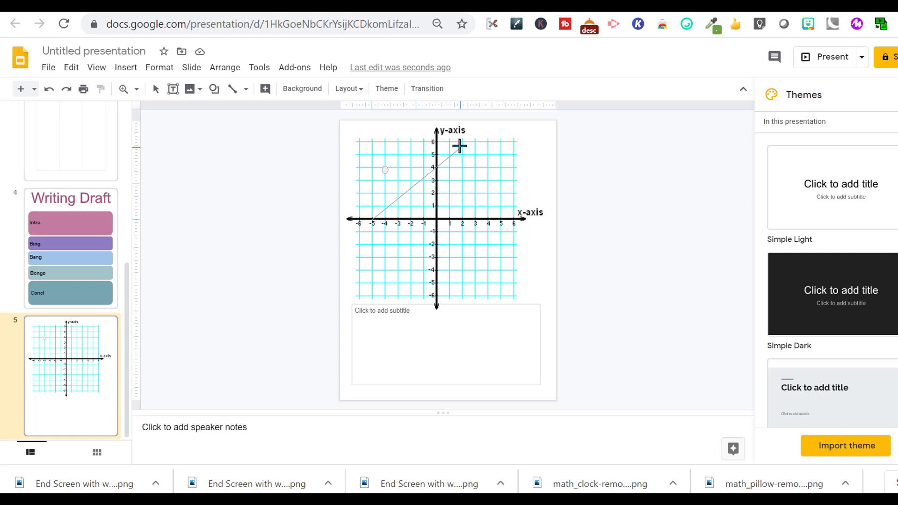
{"action": "left_click_drag", "start_coordinate": [459, 146], "coordinate": [461, 147]}
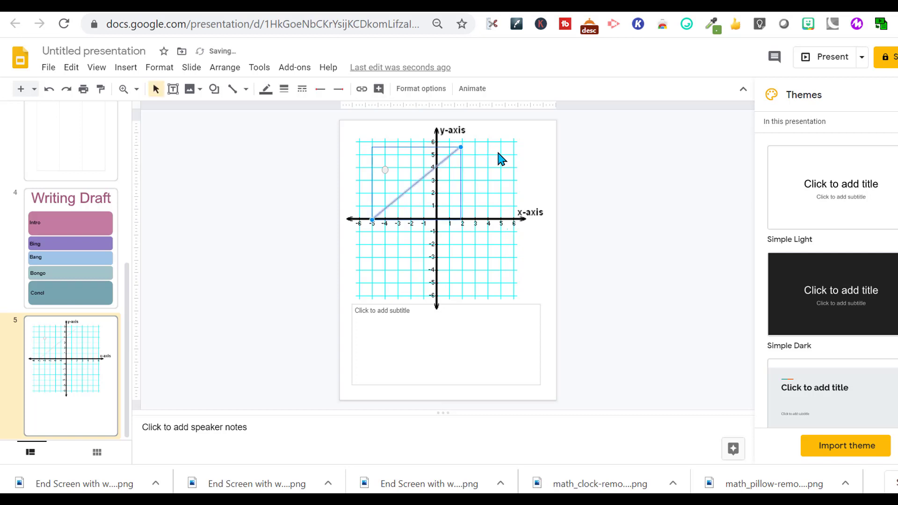
Step: Switch the line type to Arrow
{"action": "left_click", "coordinate": [246, 89]}
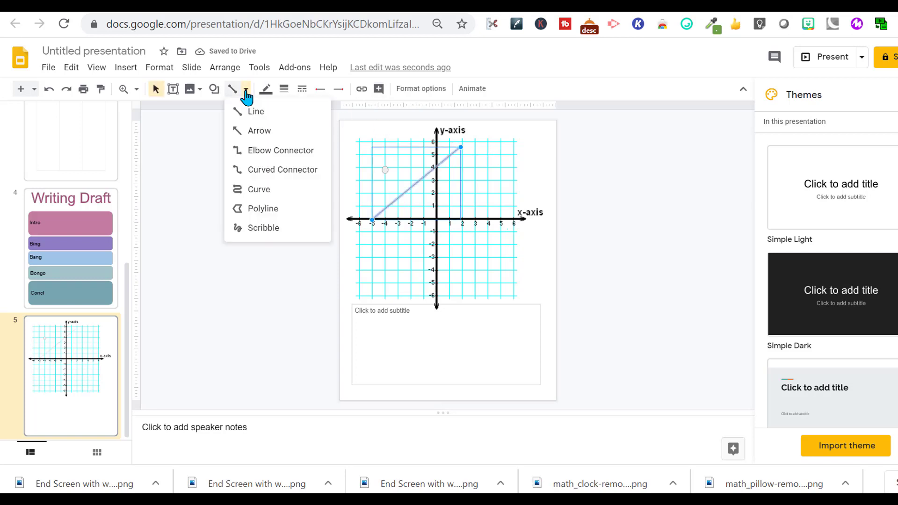
{"action": "left_click", "coordinate": [259, 131]}
{"action": "left_click_drag", "start_coordinate": [128, 291], "coordinate": [130, 115]}
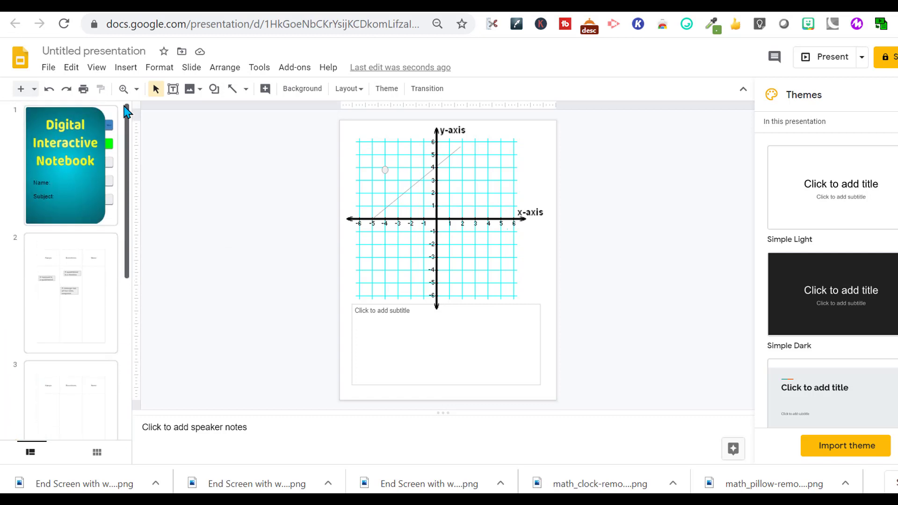
Step: Insert a blue Math section header slide after the cover
{"action": "left_click", "coordinate": [85, 123]}
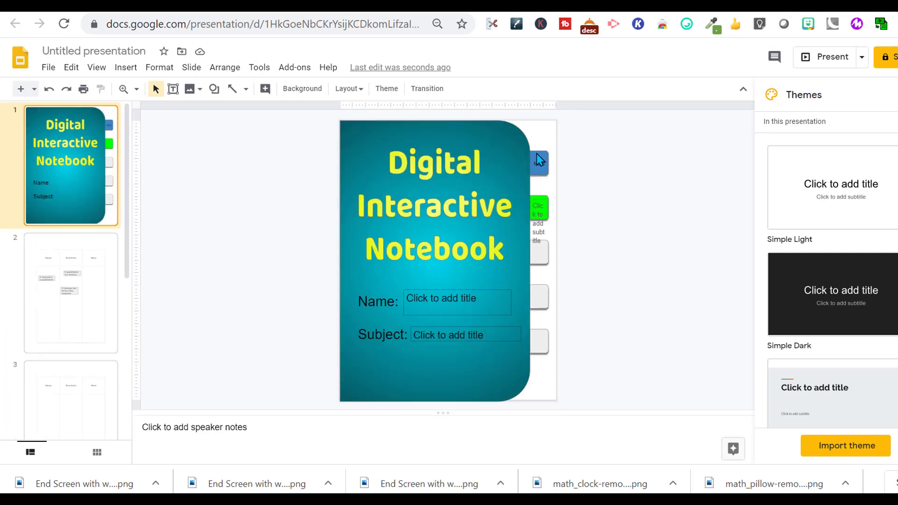
{"action": "left_click", "coordinate": [21, 88]}
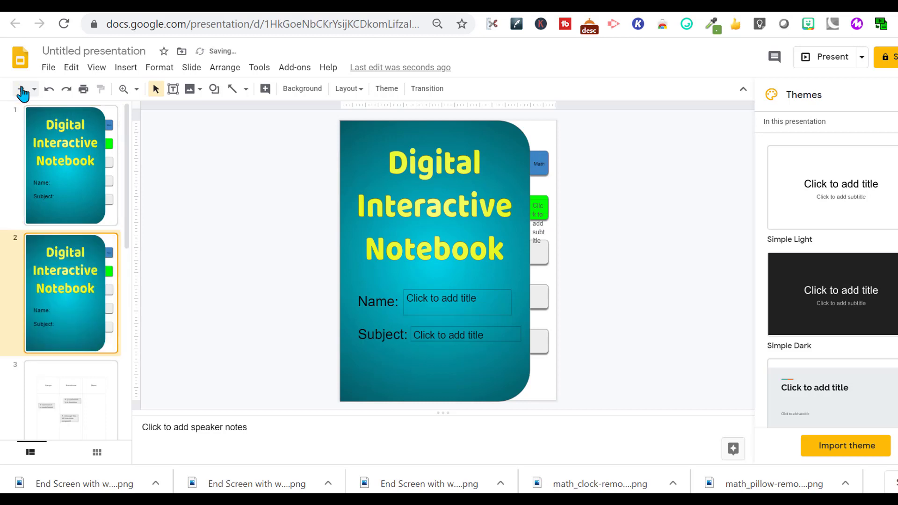
{"action": "left_click", "coordinate": [34, 89]}
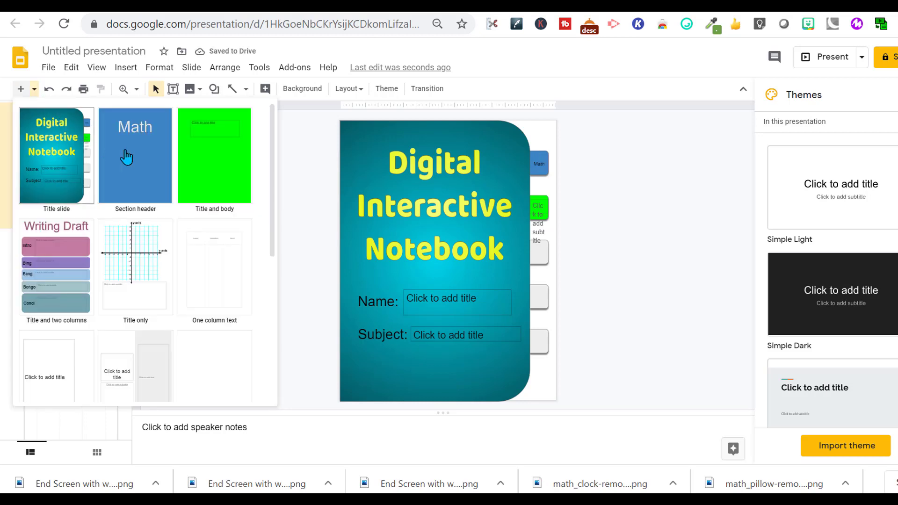
{"action": "left_click", "coordinate": [153, 160]}
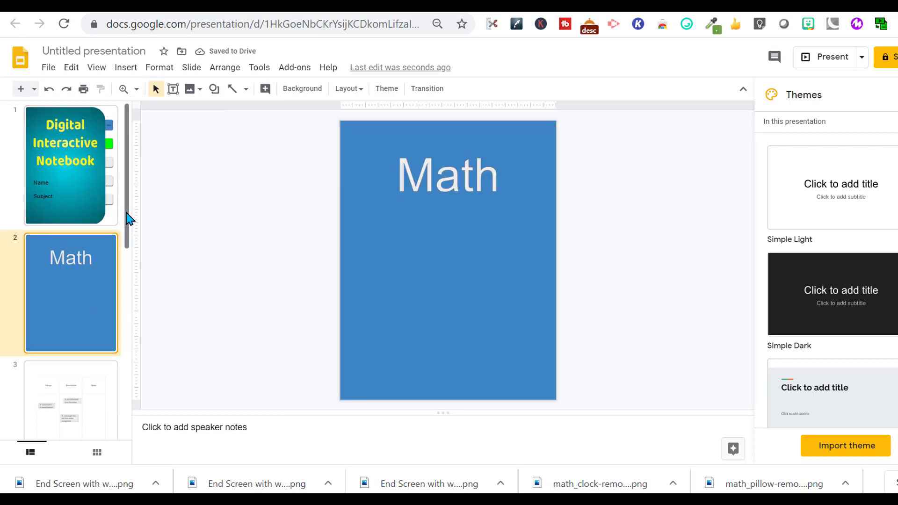
{"action": "left_click_drag", "start_coordinate": [130, 218], "coordinate": [129, 315]}
Step: Move the graph slide above the Writing Draft slide
{"action": "left_click", "coordinate": [82, 379]}
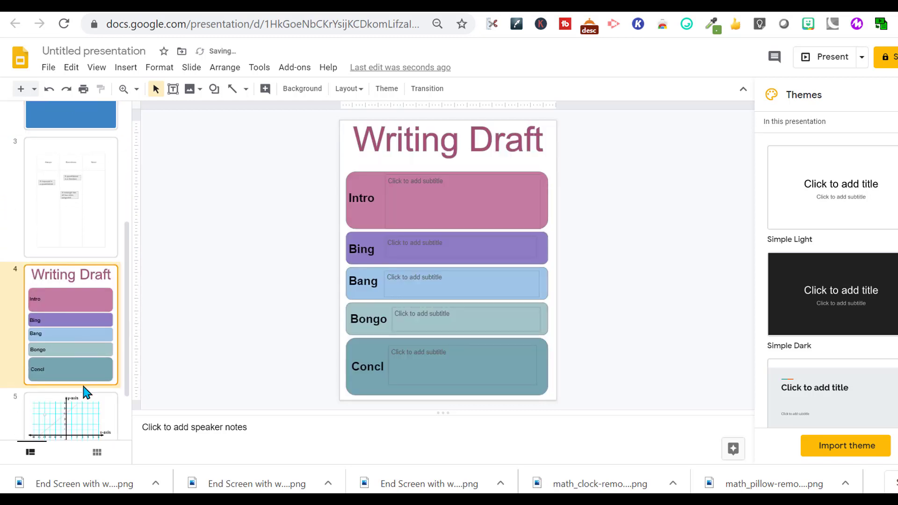
{"action": "left_click", "coordinate": [93, 413]}
{"action": "left_click_drag", "start_coordinate": [94, 306], "coordinate": [92, 213]}
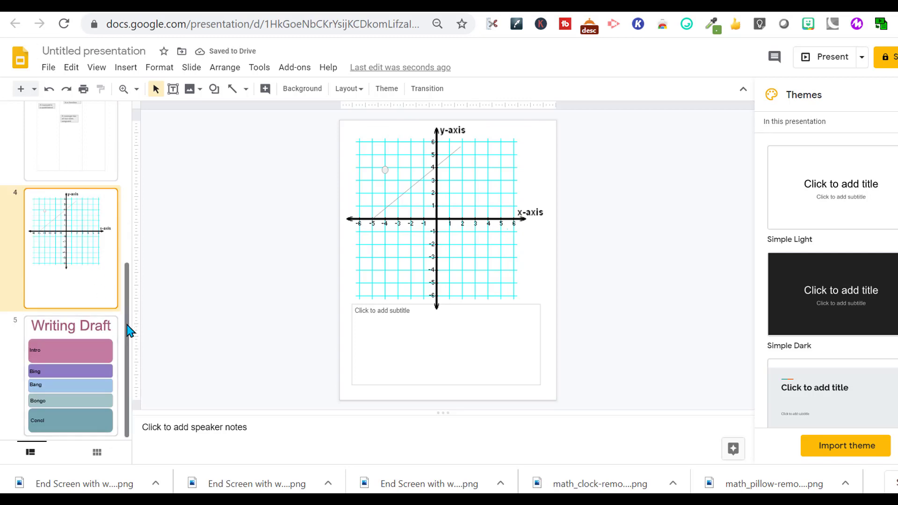
Step: Add a green Title and body divider slide right after the cover
{"action": "scroll", "coordinate": [128, 327], "scroll_direction": "up", "scroll_amount": 6}
{"action": "left_click", "coordinate": [91, 109]}
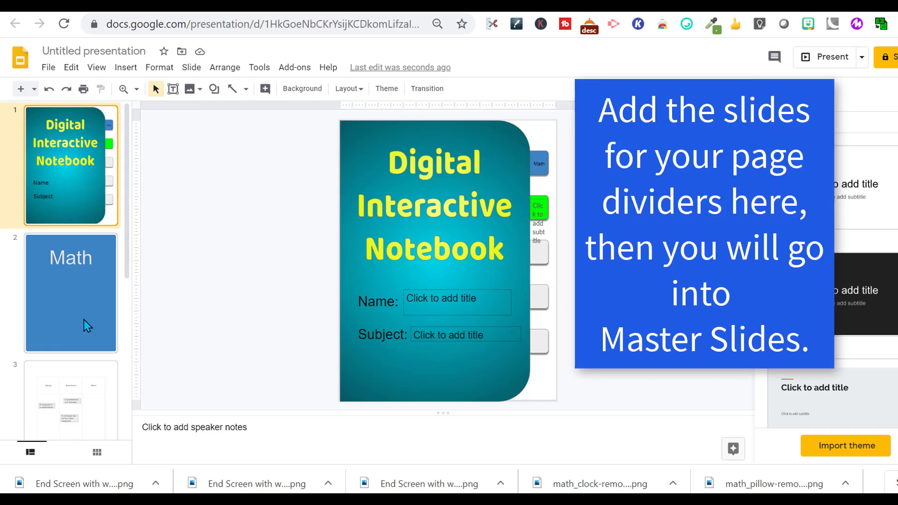
{"action": "left_click", "coordinate": [34, 89]}
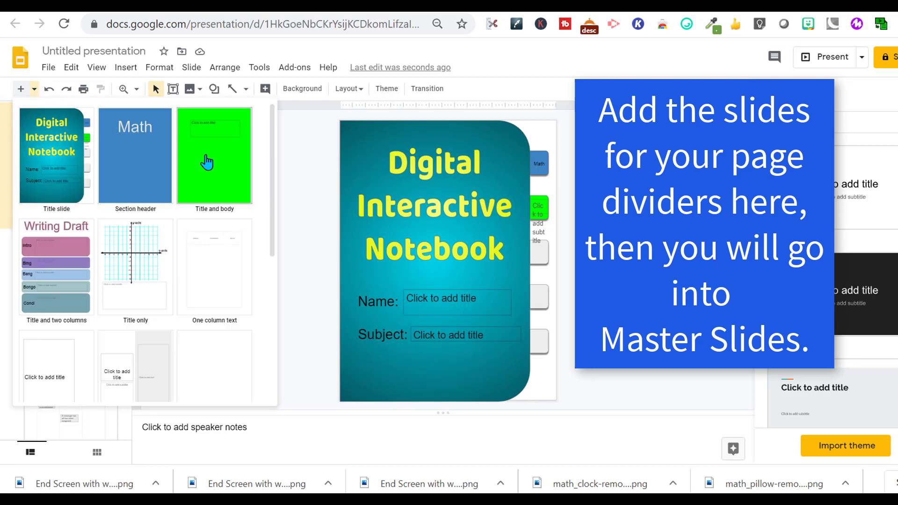
{"action": "left_click", "coordinate": [96, 67]}
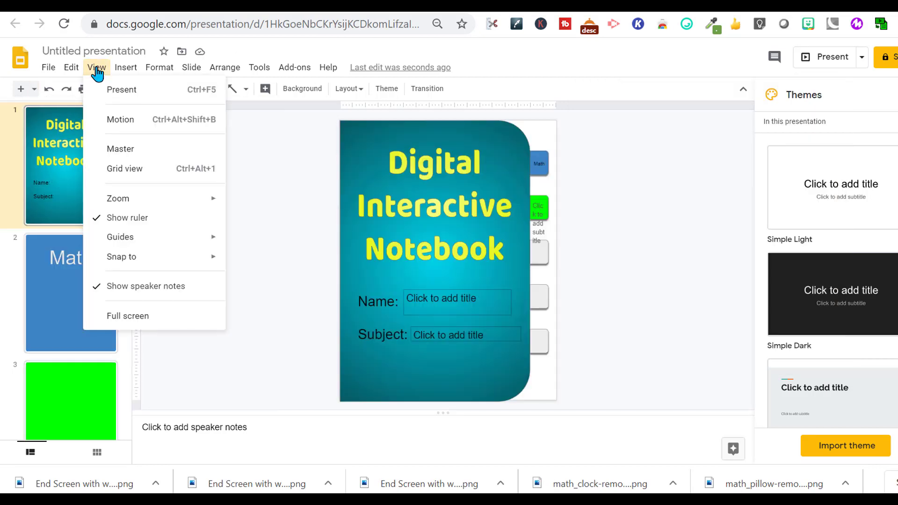
Step: In the master editor, link the cover's blue Math tab to Slide 2
{"action": "left_click", "coordinate": [121, 149]}
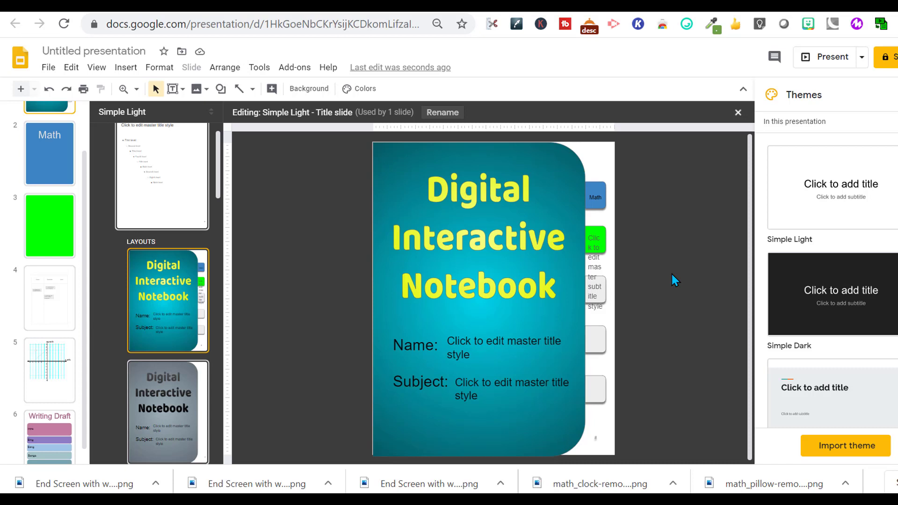
{"action": "left_click", "coordinate": [601, 184]}
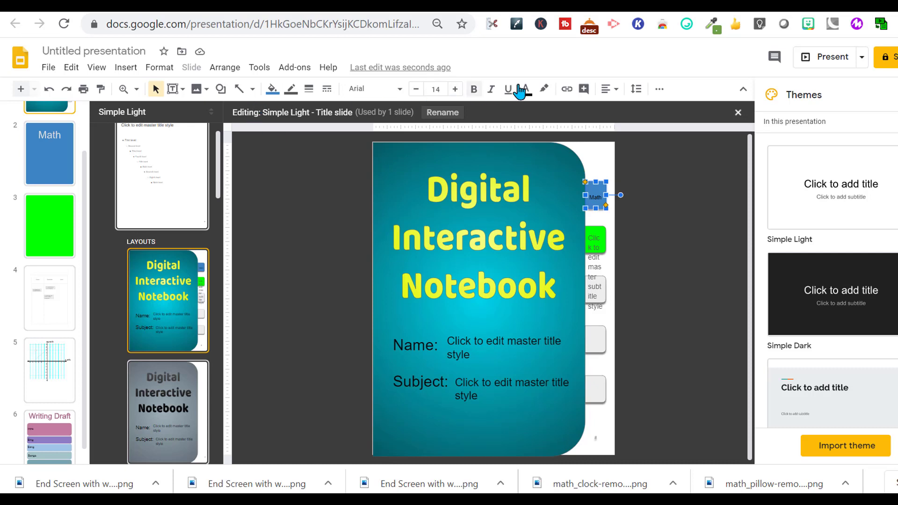
{"action": "left_click", "coordinate": [567, 90]}
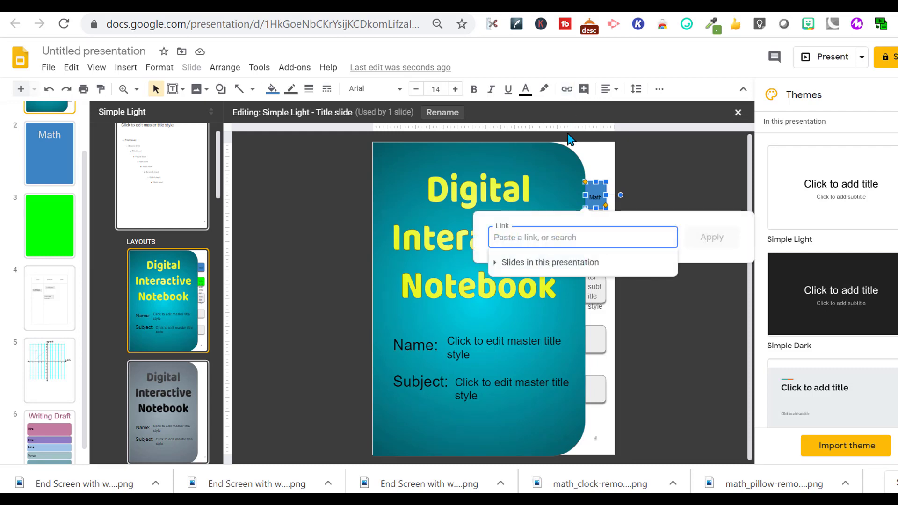
{"action": "left_click", "coordinate": [522, 263]}
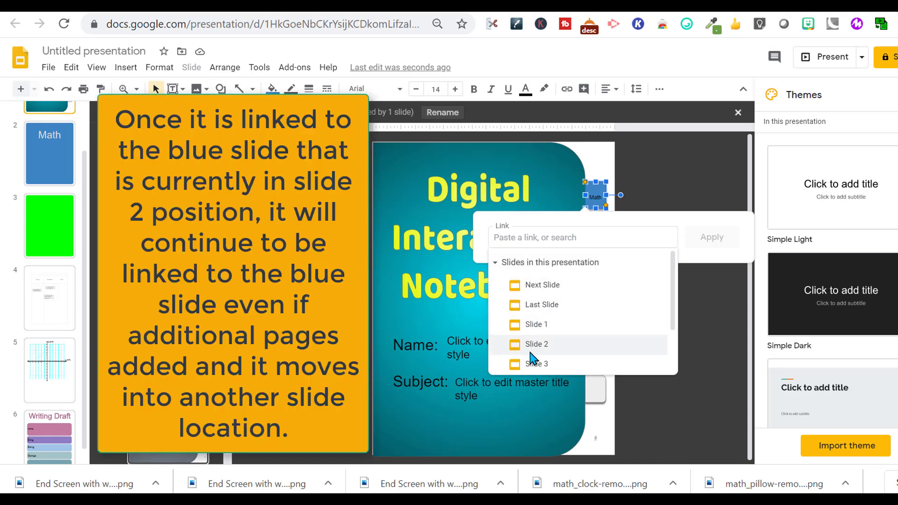
{"action": "left_click", "coordinate": [532, 346]}
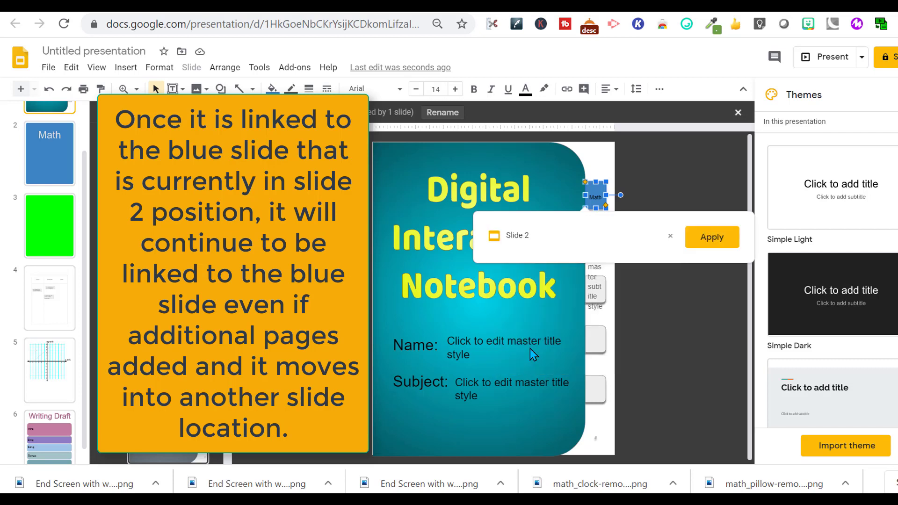
{"action": "left_click", "coordinate": [710, 250]}
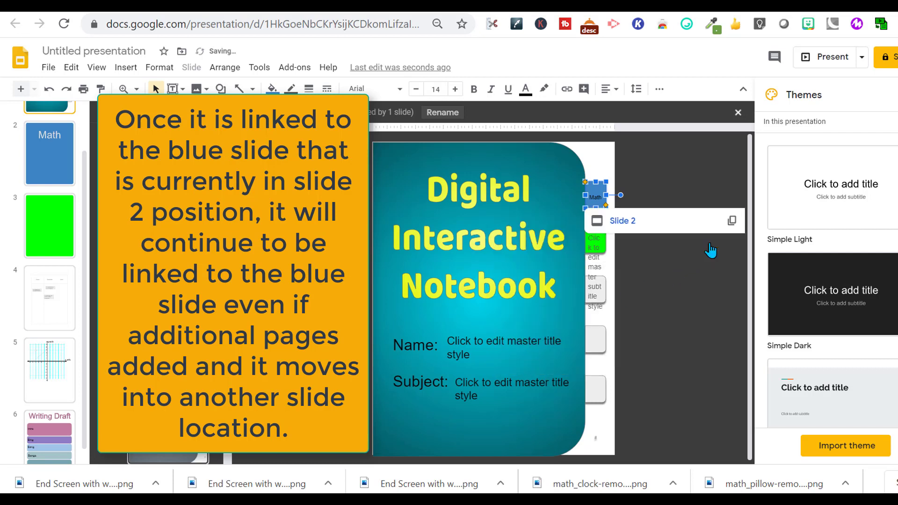
{"action": "left_click", "coordinate": [643, 255]}
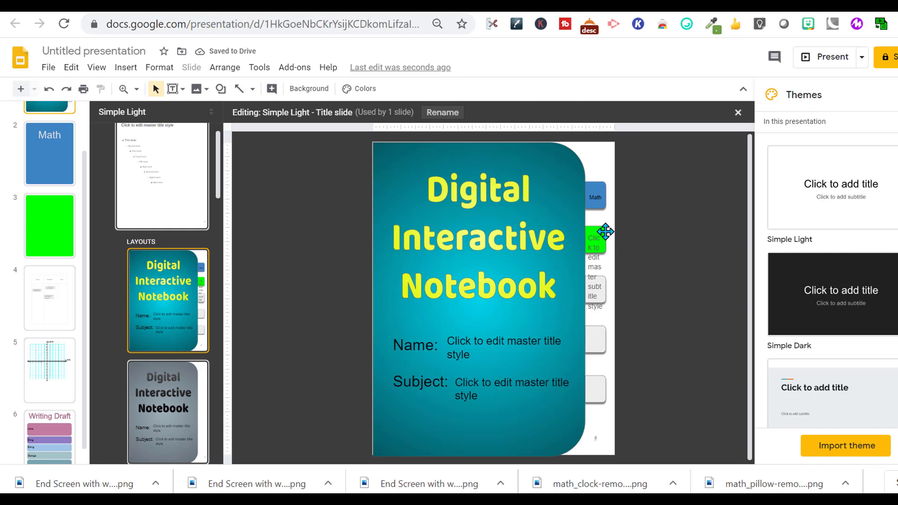
Step: Link the green tab below Math to Slide 3
{"action": "left_click", "coordinate": [602, 231]}
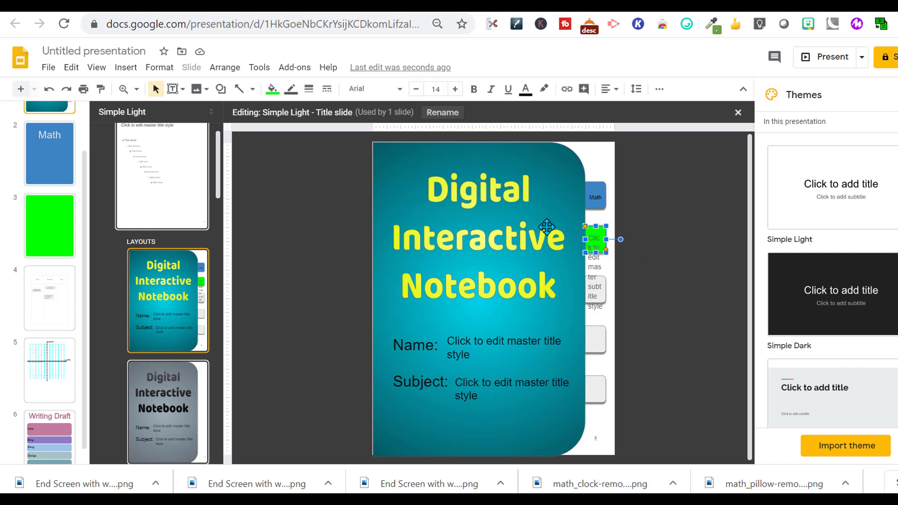
{"action": "left_click", "coordinate": [567, 91]}
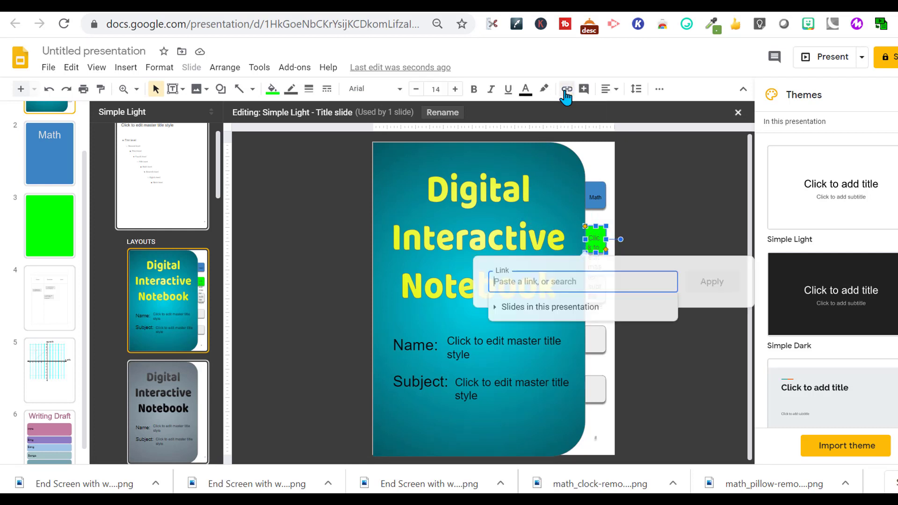
{"action": "left_click", "coordinate": [542, 307]}
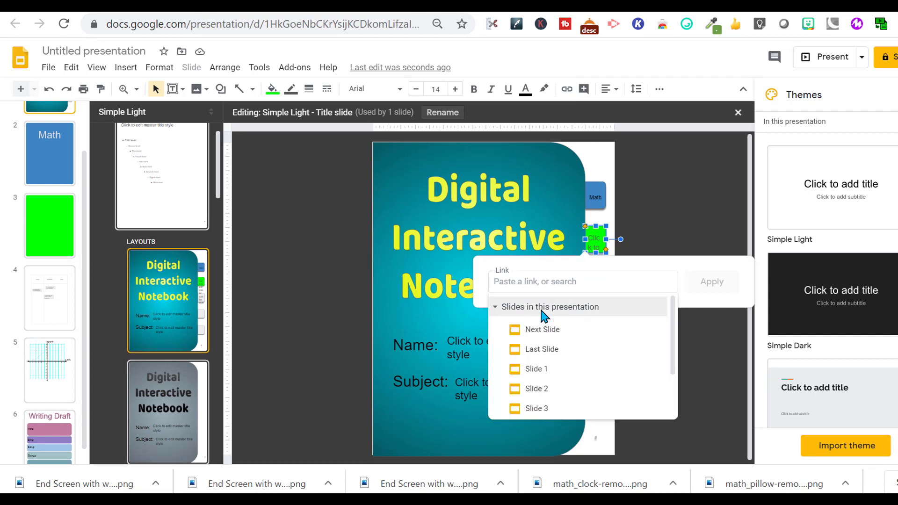
{"action": "left_click", "coordinate": [536, 409]}
{"action": "left_click", "coordinate": [703, 283]}
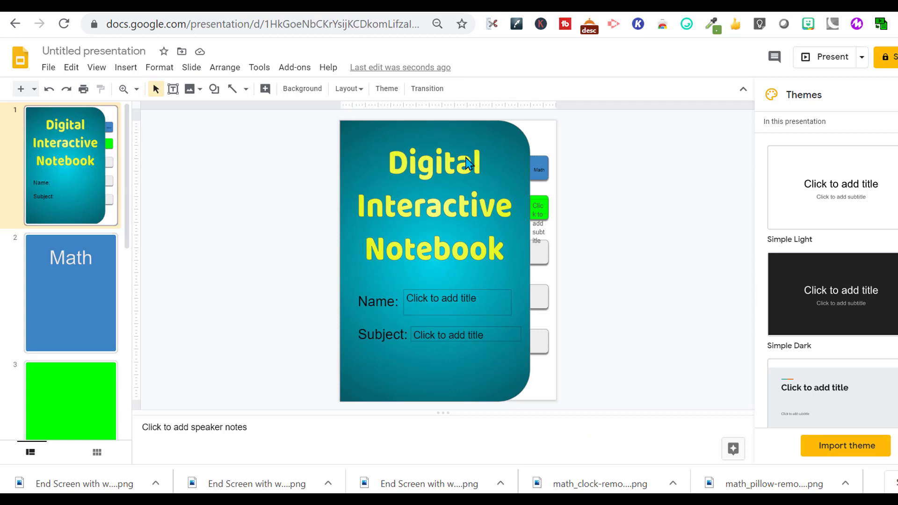
{"action": "left_click", "coordinate": [539, 206]}
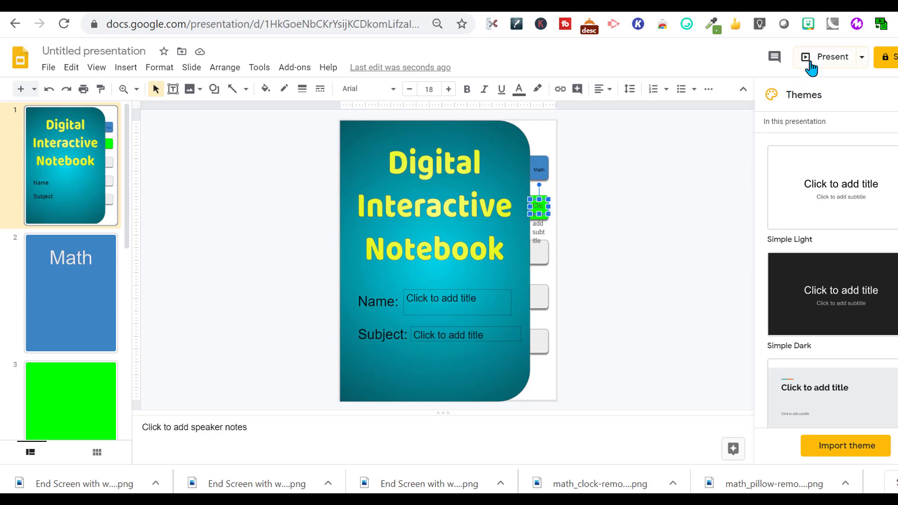
{"action": "left_click", "coordinate": [824, 61]}
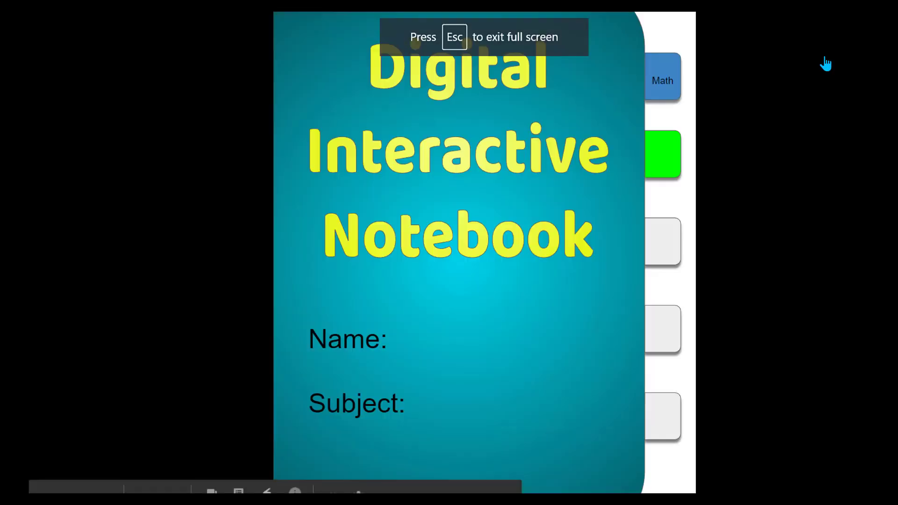
{"action": "left_click", "coordinate": [663, 159]}
{"action": "key", "text": "Escape"}
{"action": "scroll", "coordinate": [130, 135], "scroll_direction": "up", "scroll_amount": 2}
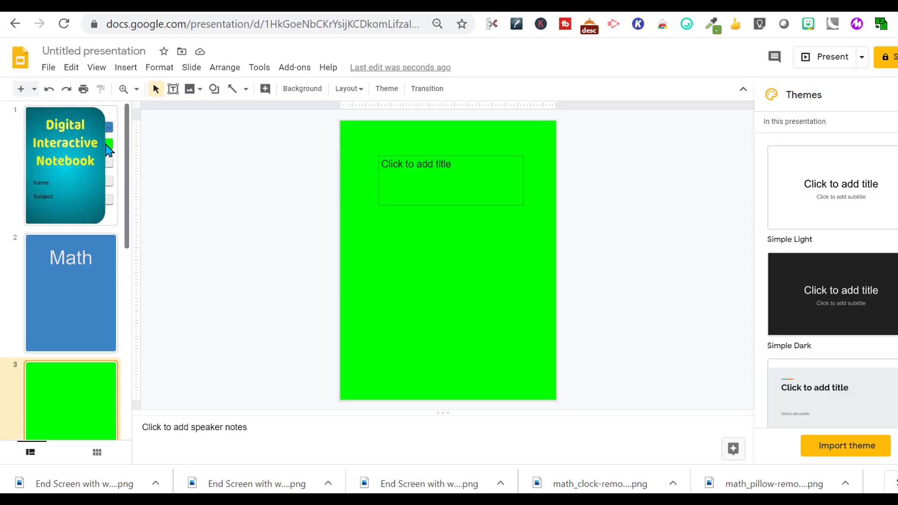
{"action": "left_click", "coordinate": [72, 196]}
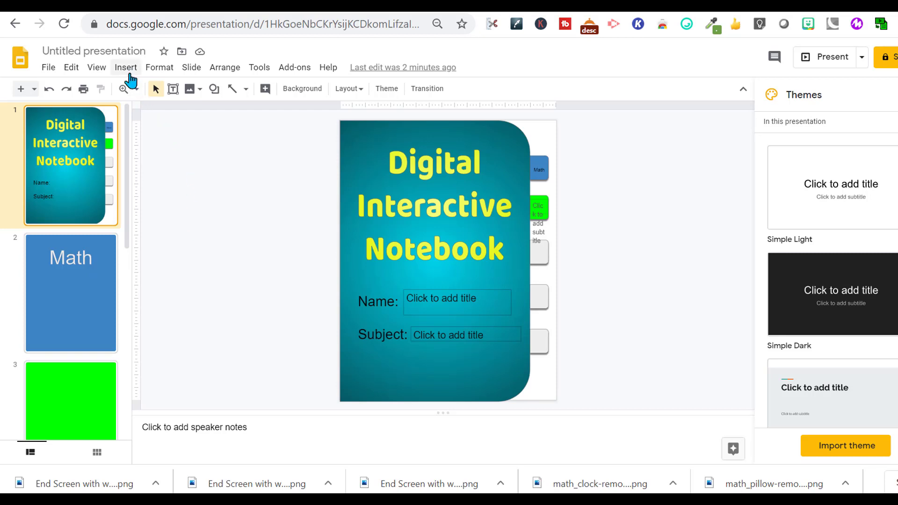
Step: Draw a text box over the blue Math tab with transparent fill and border
{"action": "left_click", "coordinate": [173, 89]}
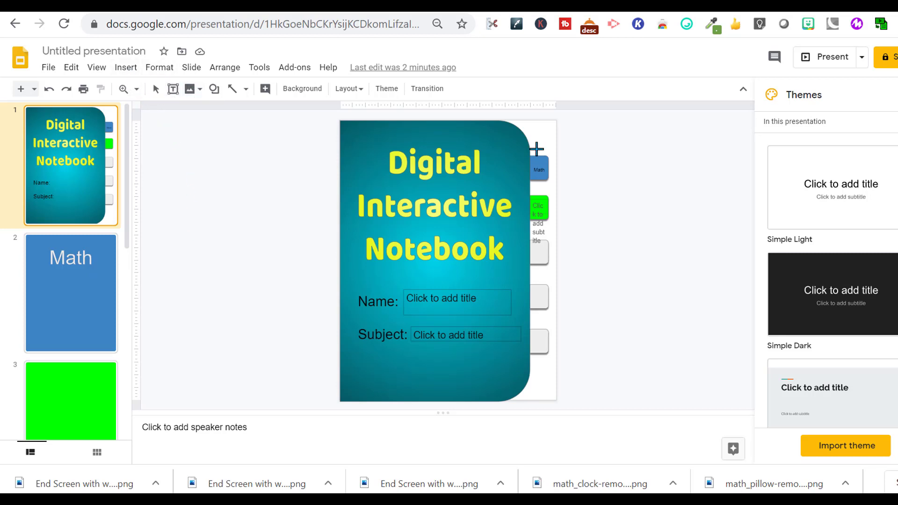
{"action": "left_click_drag", "start_coordinate": [530, 152], "coordinate": [548, 182]}
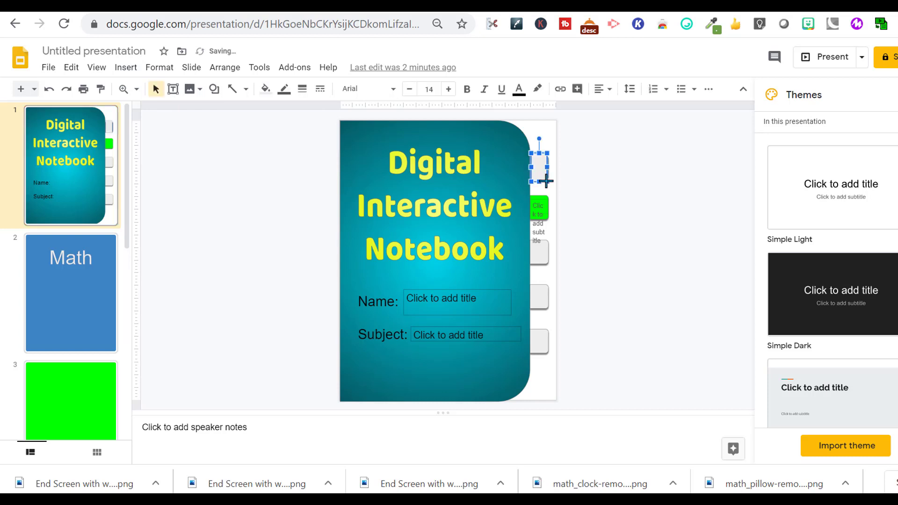
{"action": "left_click", "coordinate": [264, 90]}
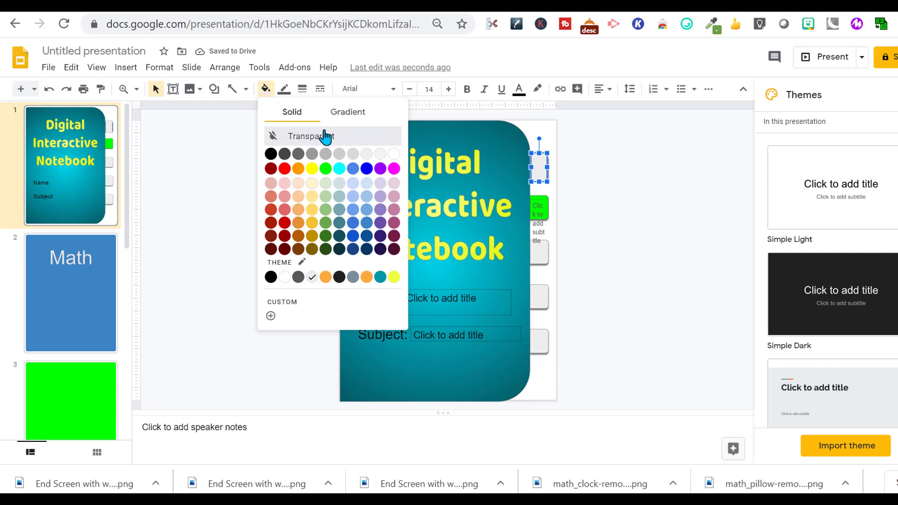
{"action": "left_click", "coordinate": [326, 136]}
{"action": "left_click", "coordinate": [284, 89]}
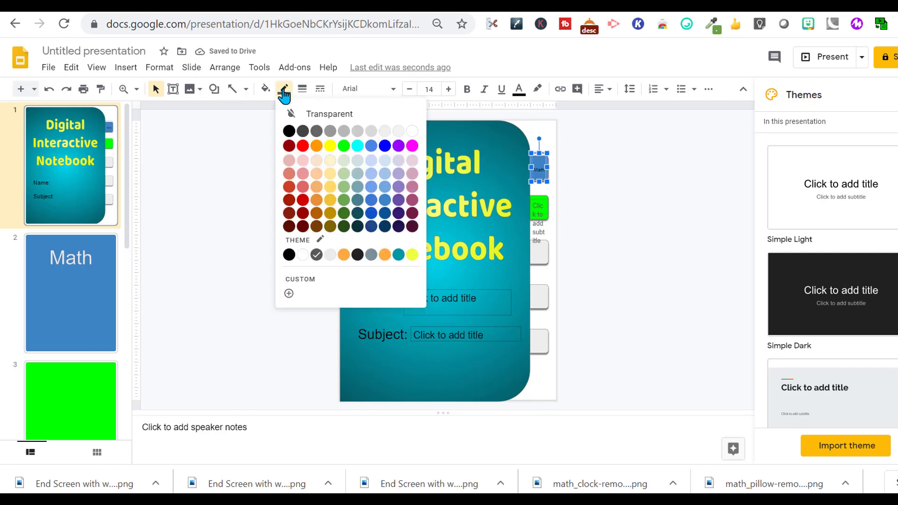
{"action": "left_click", "coordinate": [314, 114]}
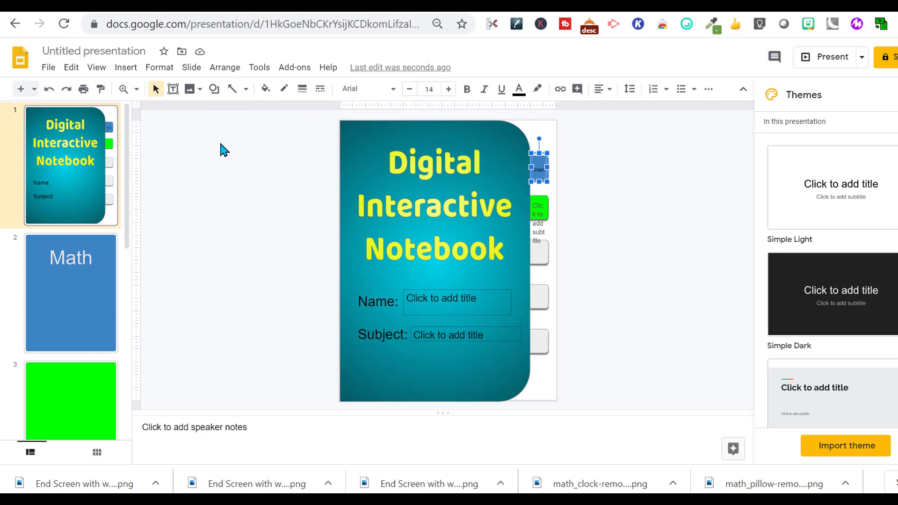
Step: Link the invisible box to Slide 2 and verify the link
{"action": "left_click", "coordinate": [561, 89]}
{"action": "left_click", "coordinate": [545, 234]}
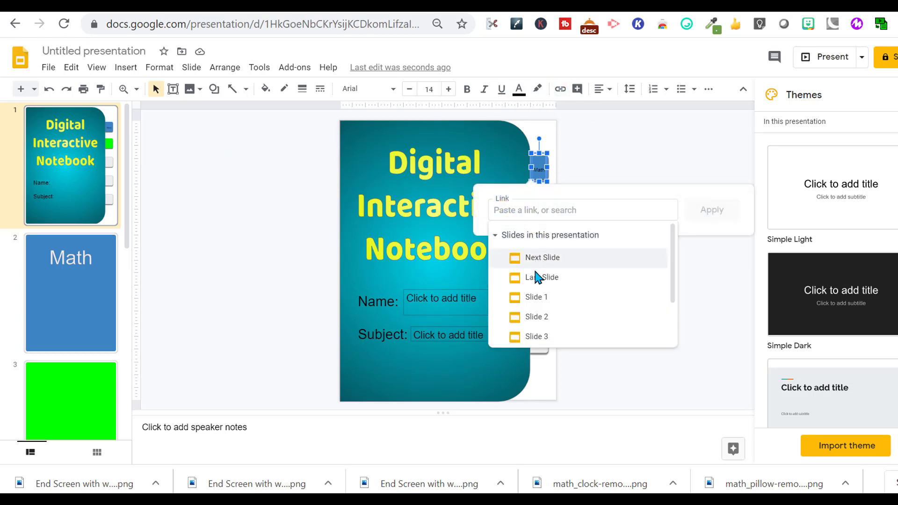
{"action": "left_click", "coordinate": [536, 316]}
{"action": "left_click", "coordinate": [711, 210]}
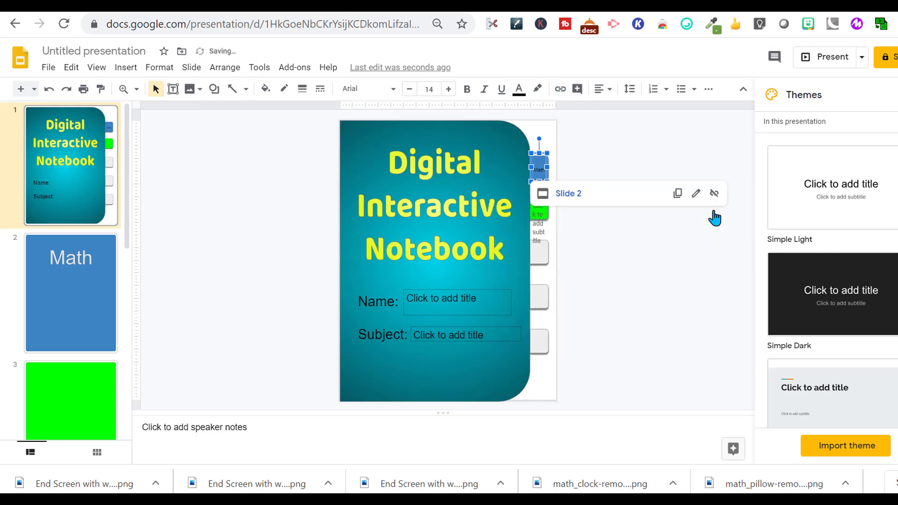
{"action": "left_click", "coordinate": [649, 261]}
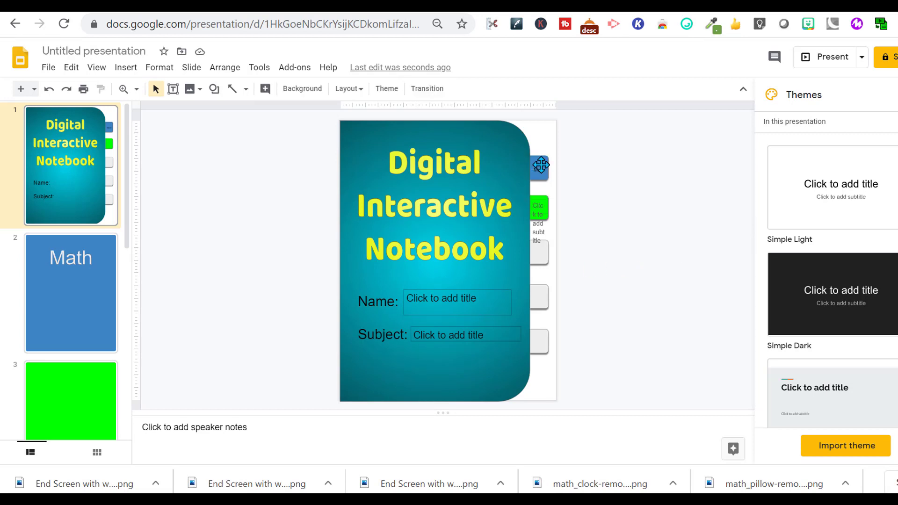
{"action": "left_click", "coordinate": [540, 164]}
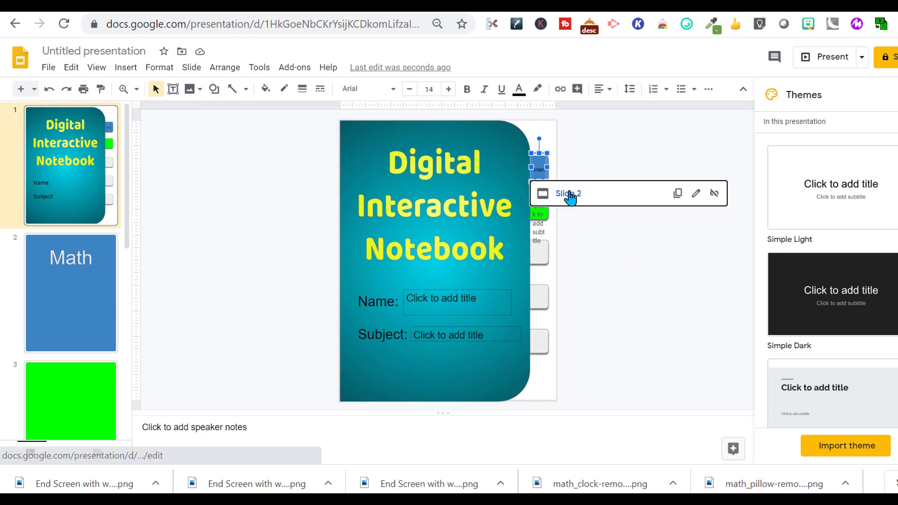
{"action": "left_click", "coordinate": [111, 146]}
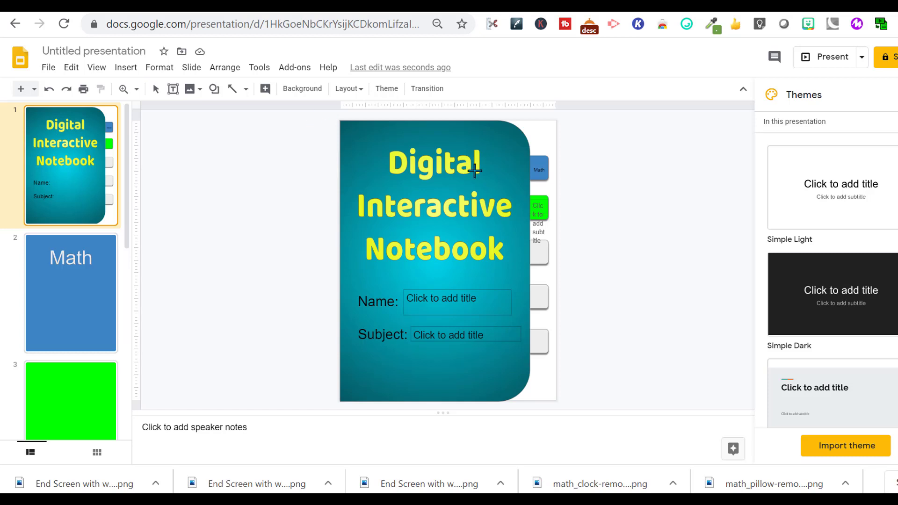
Step: Draw a box over the cover's green tab and make its fill transparent
{"action": "left_click_drag", "start_coordinate": [530, 193], "coordinate": [549, 219]}
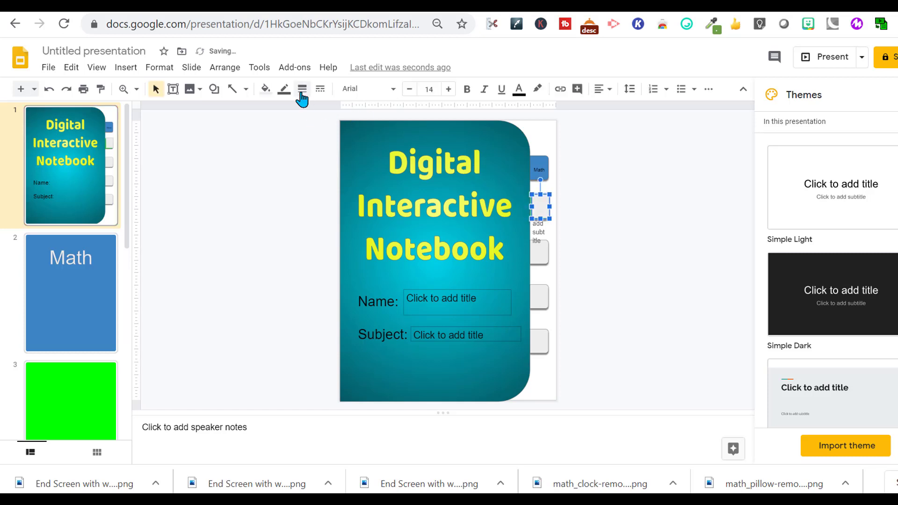
{"action": "left_click", "coordinate": [265, 89]}
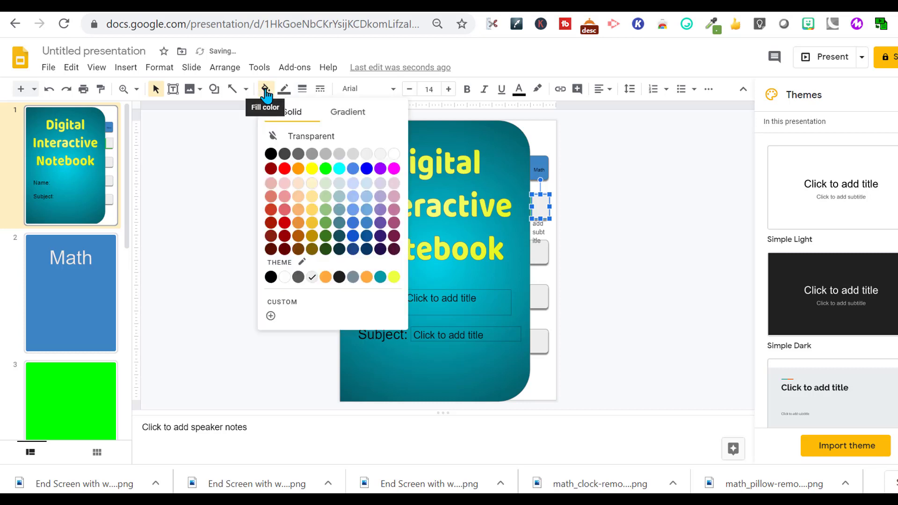
{"action": "left_click", "coordinate": [294, 136]}
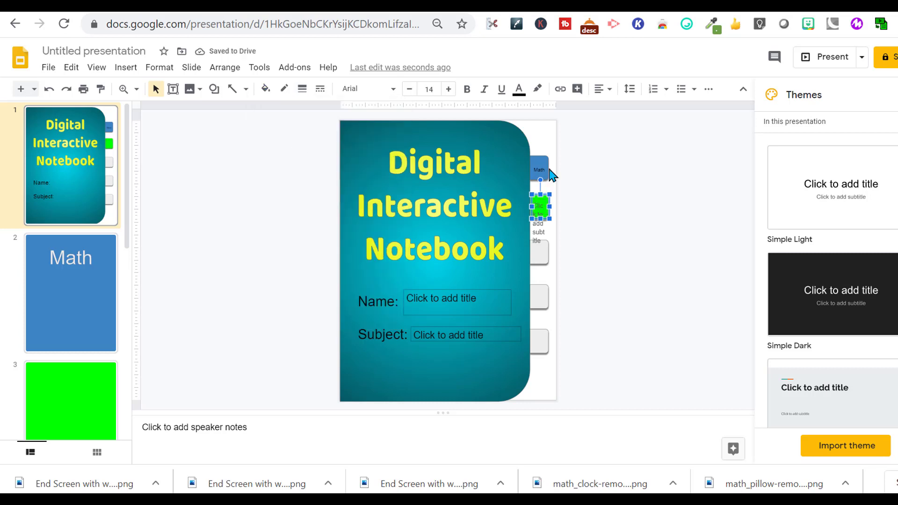
Step: Link the invisible box to Slide 3 and follow the link to the green slide
{"action": "left_click", "coordinate": [559, 90]}
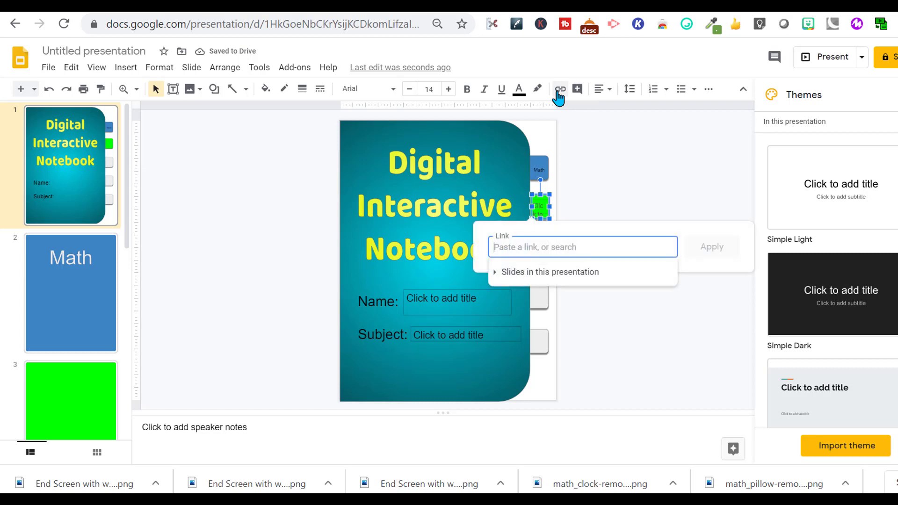
{"action": "left_click", "coordinate": [563, 272]}
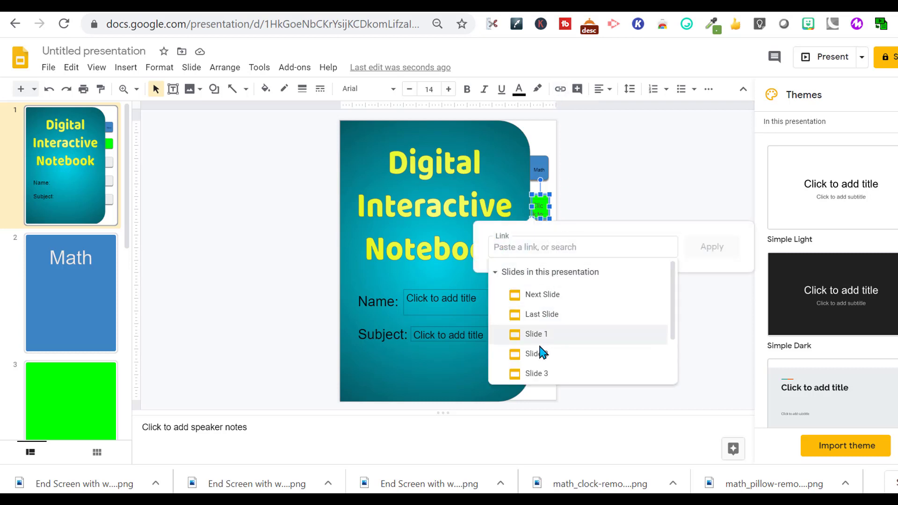
{"action": "left_click", "coordinate": [542, 373]}
{"action": "left_click", "coordinate": [571, 237]}
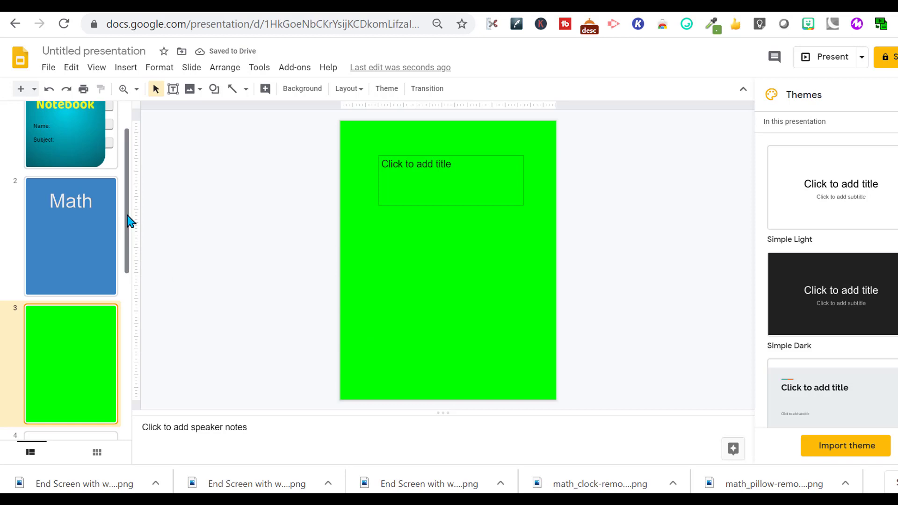
Step: Move the green slide down below slide 4 in the filmstrip
{"action": "scroll", "coordinate": [127, 243], "scroll_direction": "down", "scroll_amount": 2}
{"action": "left_click_drag", "start_coordinate": [130, 267], "coordinate": [130, 248]}
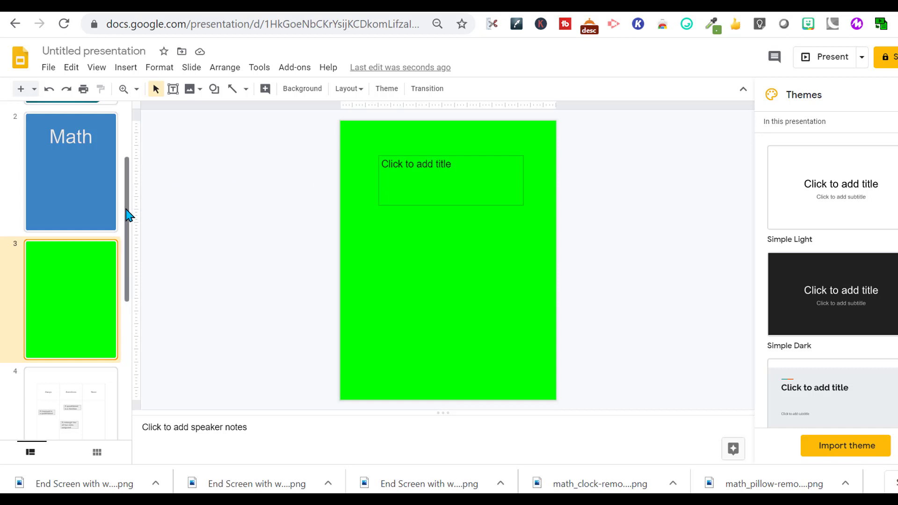
{"action": "left_click_drag", "start_coordinate": [129, 215], "coordinate": [83, 277]}
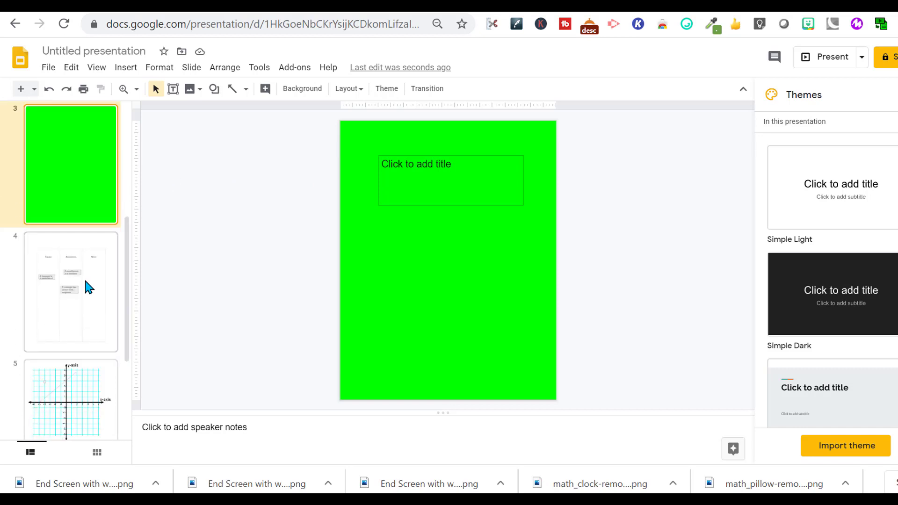
{"action": "left_click_drag", "start_coordinate": [126, 251], "coordinate": [74, 304]}
Step: Title the green divider slide 'English'
{"action": "left_click", "coordinate": [416, 171]}
{"action": "type", "text": "English"}
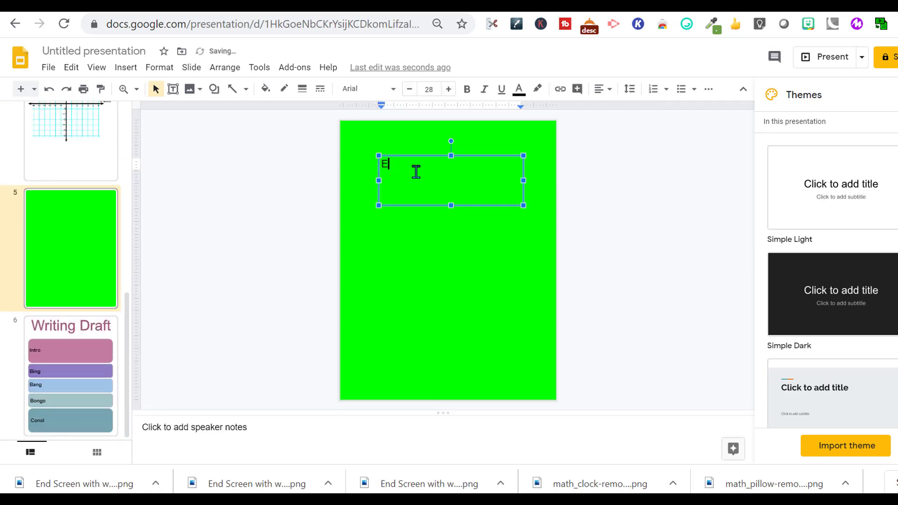
{"action": "left_click", "coordinate": [183, 207]}
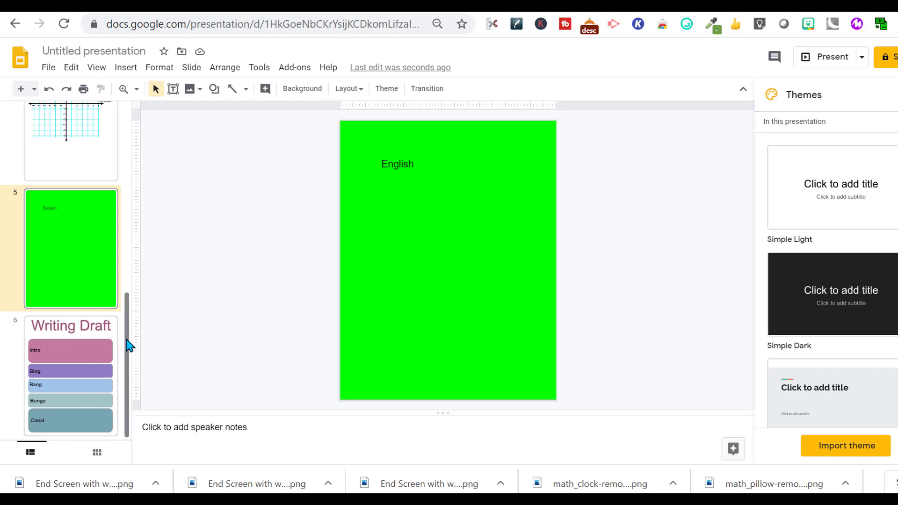
{"action": "left_click_drag", "start_coordinate": [127, 344], "coordinate": [127, 185]}
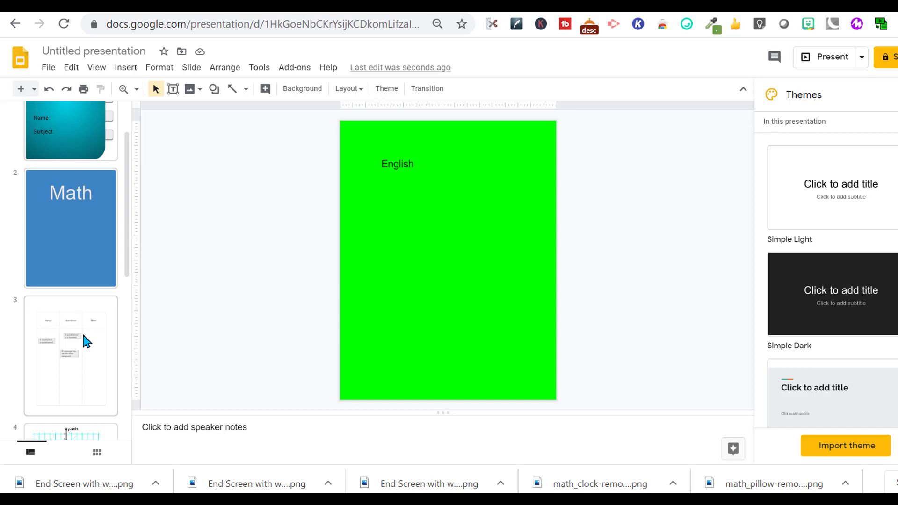
{"action": "scroll", "coordinate": [127, 243], "scroll_direction": "up", "scroll_amount": 1}
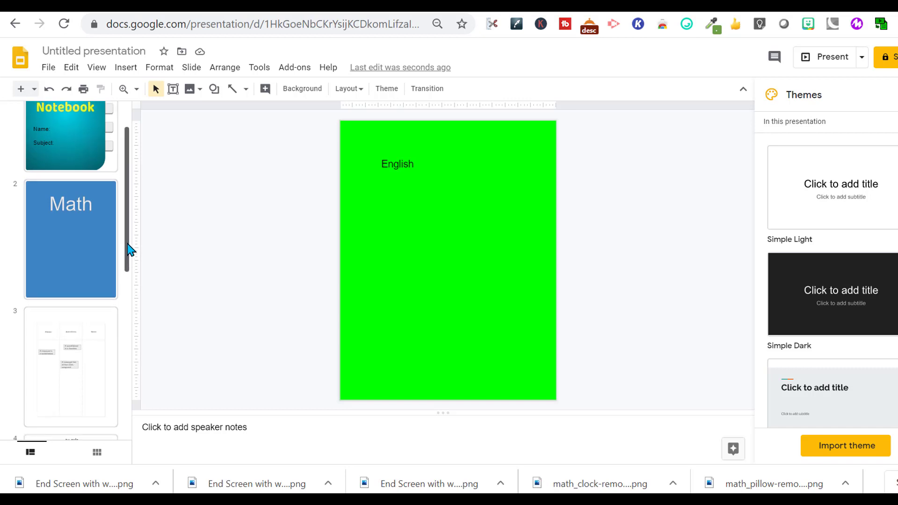
{"action": "scroll", "coordinate": [127, 244], "scroll_direction": "up", "scroll_amount": 2}
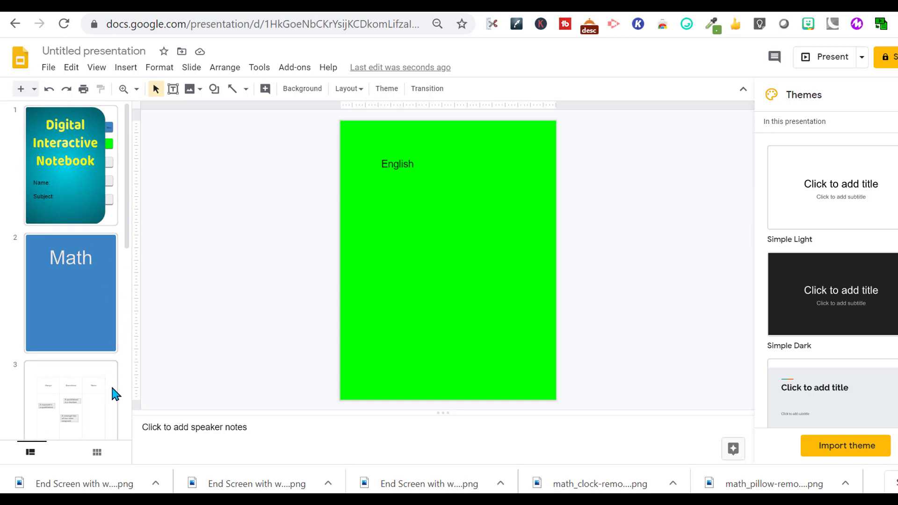
Step: Paste the house icon on the blue Math slide and link it to the first slide
{"action": "left_click", "coordinate": [95, 335]}
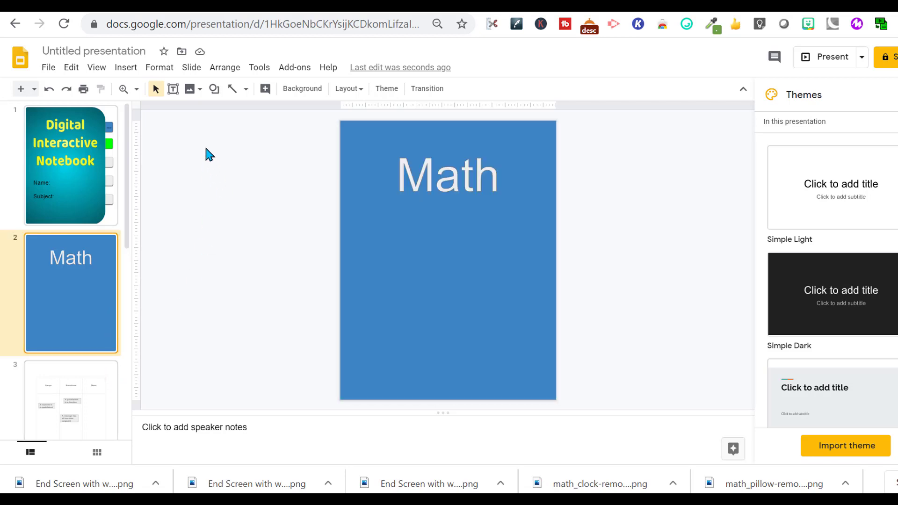
{"action": "key", "text": "ctrl+v"}
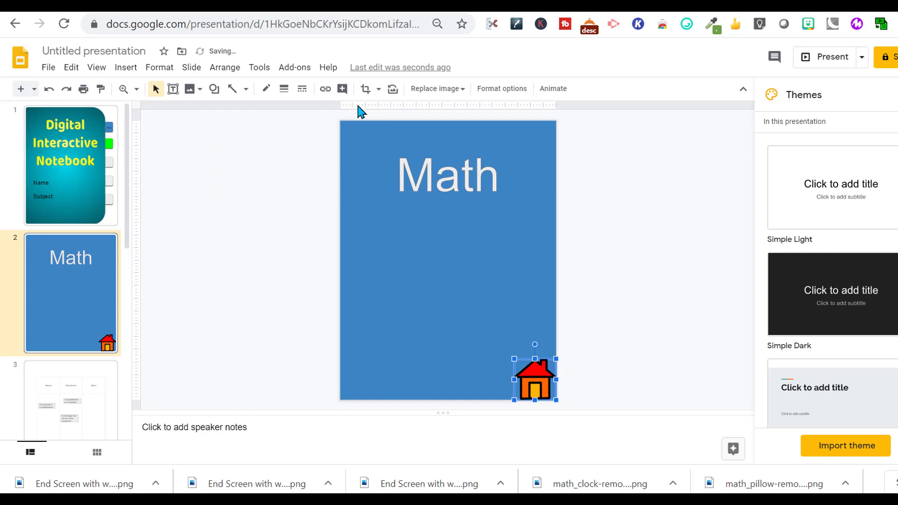
{"action": "left_click", "coordinate": [326, 89]}
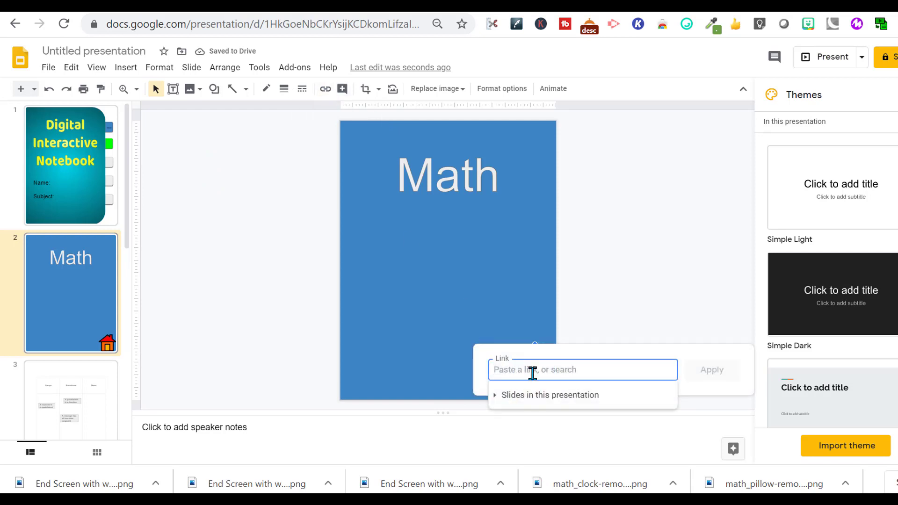
{"action": "left_click", "coordinate": [531, 395]}
{"action": "left_click", "coordinate": [557, 458]}
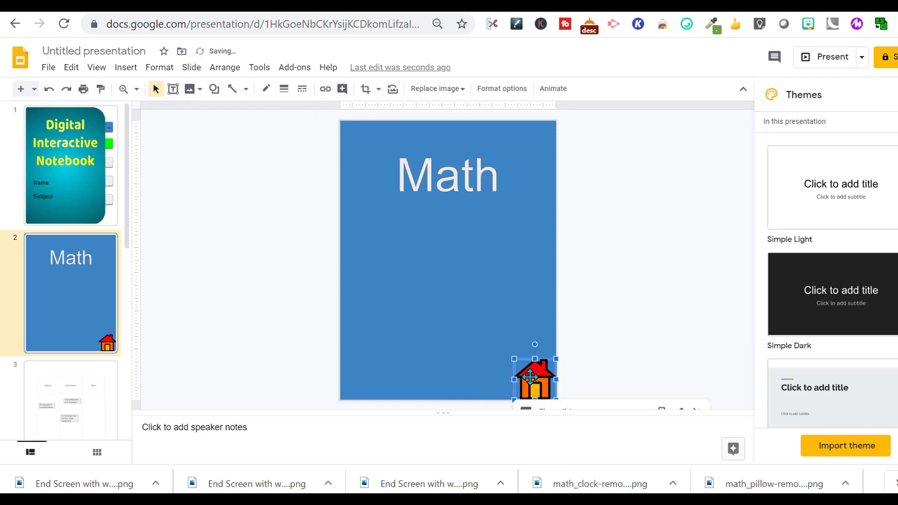
Step: Paste the linked house icon onto the green English slide
{"action": "scroll", "coordinate": [100, 357], "scroll_direction": "down", "scroll_amount": 6}
{"action": "left_click", "coordinate": [100, 357]}
{"action": "right_click", "coordinate": [400, 346]}
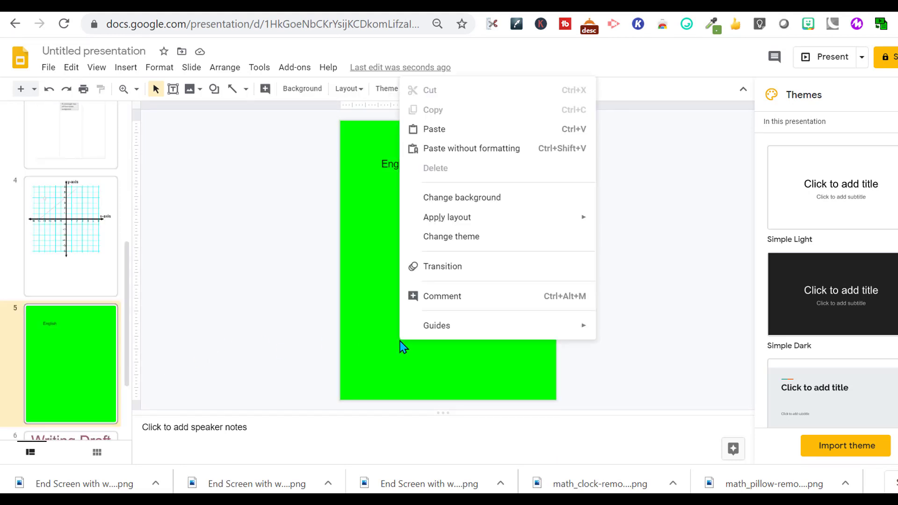
{"action": "left_click", "coordinate": [396, 363]}
{"action": "key", "text": "ctrl+v"}
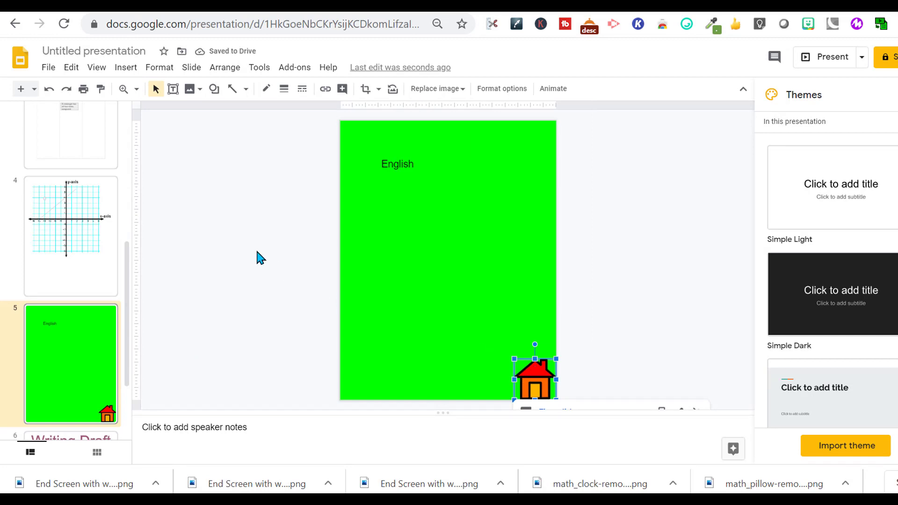
{"action": "left_click_drag", "start_coordinate": [126, 275], "coordinate": [125, 187]}
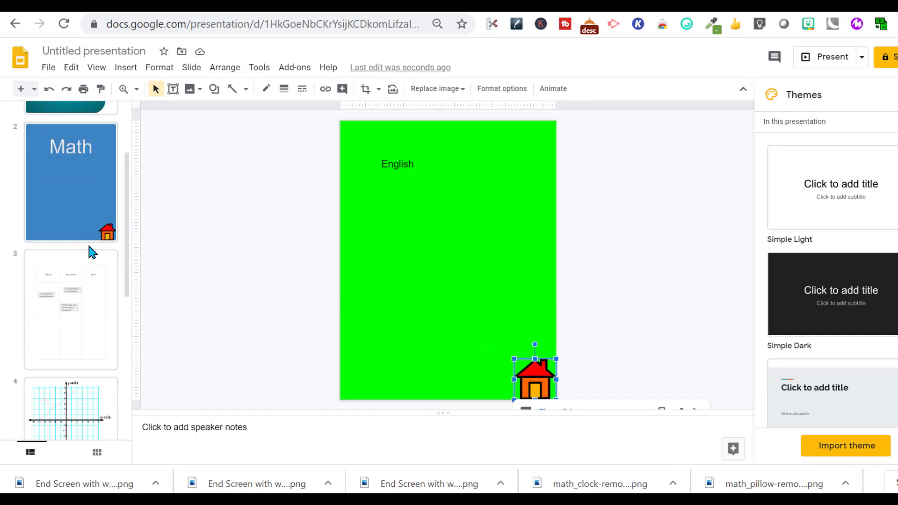
{"action": "left_click_drag", "start_coordinate": [126, 248], "coordinate": [131, 221]}
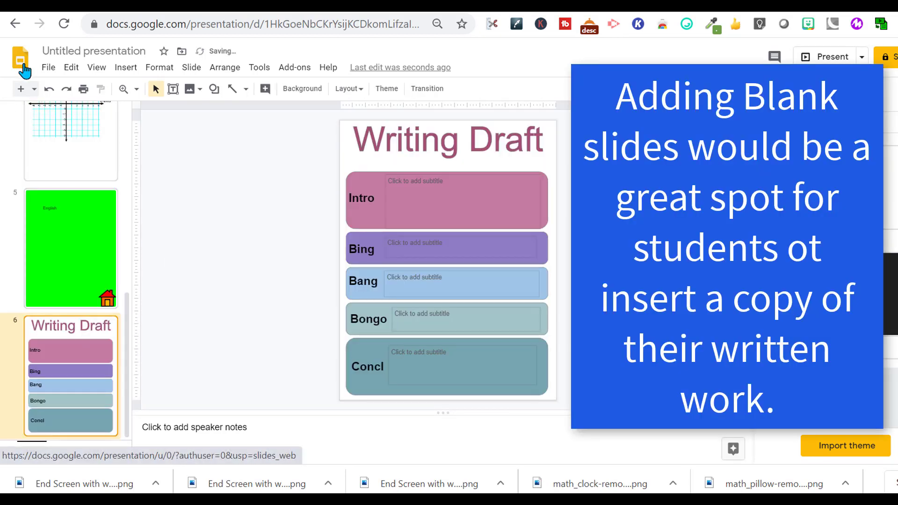
Step: Browse the New slide layout list, then close it without adding a slide
{"action": "left_click", "coordinate": [34, 89]}
{"action": "scroll", "coordinate": [132, 264], "scroll_direction": "down", "scroll_amount": 5}
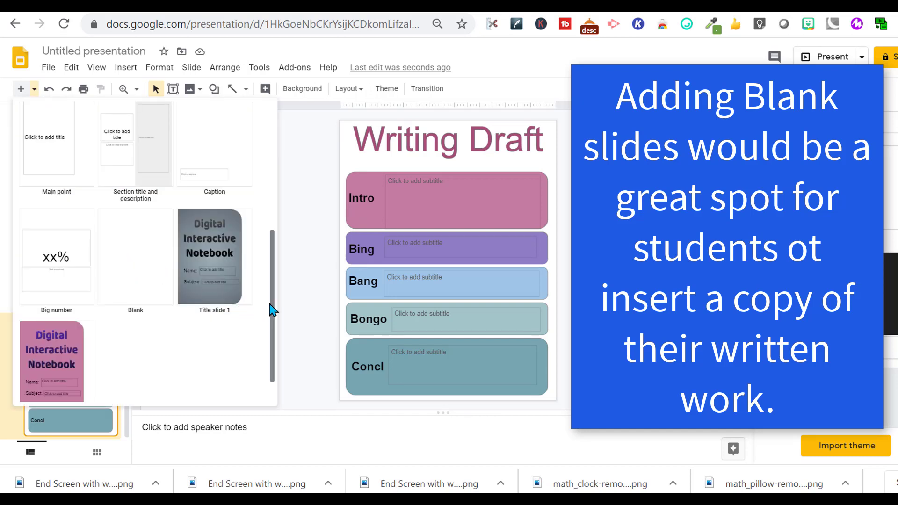
{"action": "left_click_drag", "start_coordinate": [273, 309], "coordinate": [274, 155]}
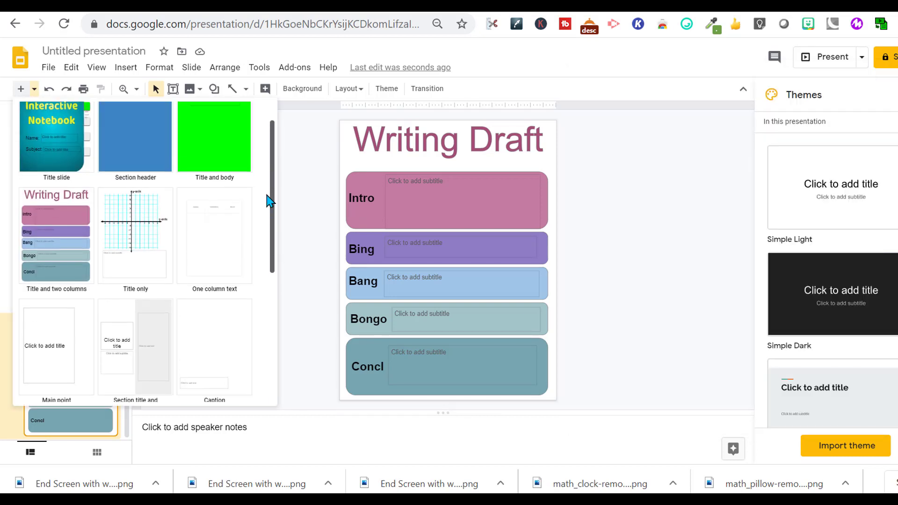
{"action": "left_click", "coordinate": [299, 183]}
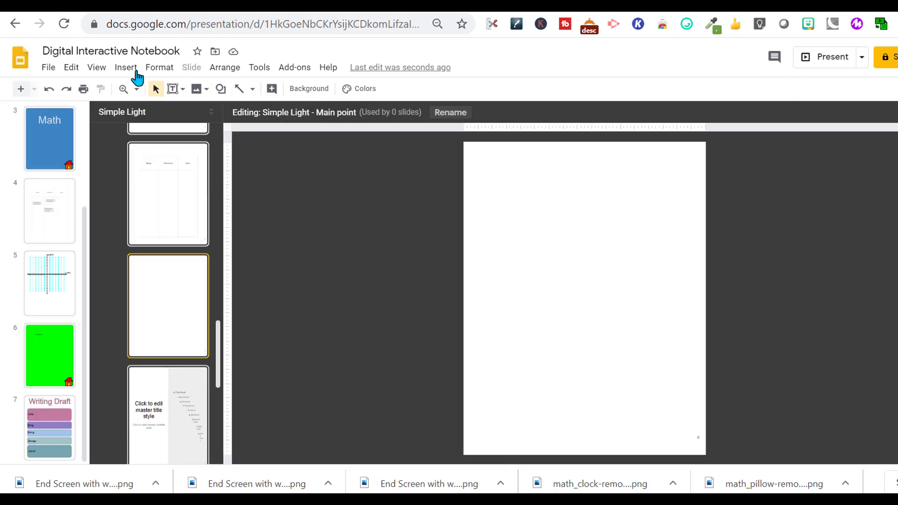
Step: Draw an oval, duplicate it, and arrange the two ovals overlapping side by side
{"action": "left_click", "coordinate": [220, 90]}
{"action": "mouse_move", "coordinate": [236, 116]}
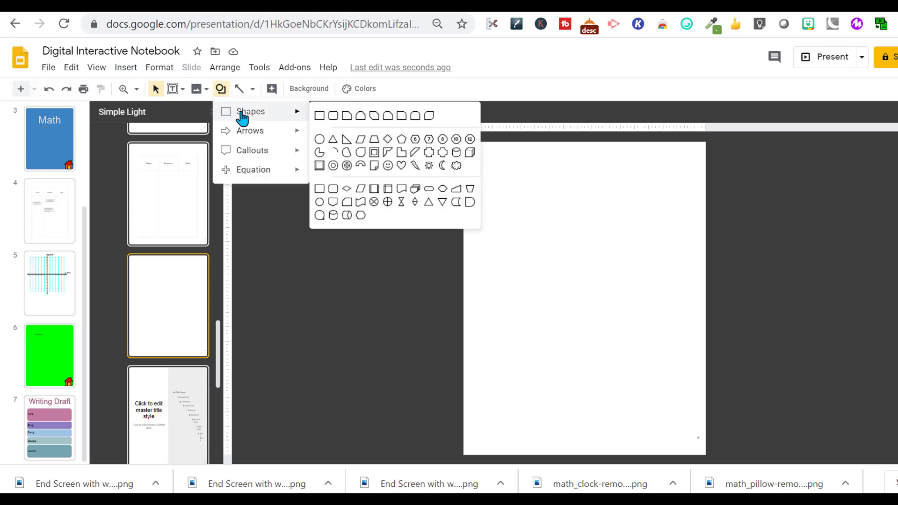
{"action": "left_click", "coordinate": [314, 141]}
{"action": "left_click_drag", "start_coordinate": [487, 223], "coordinate": [609, 280]}
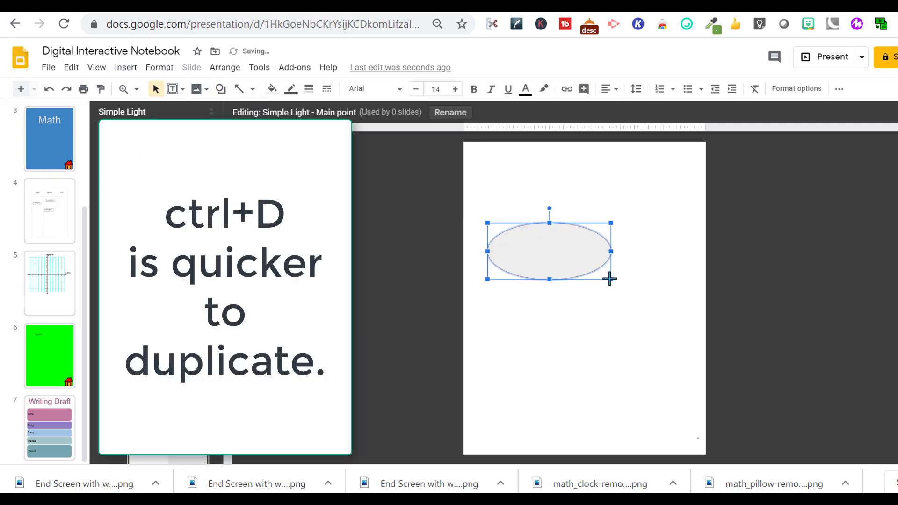
{"action": "key", "text": "ctrl+d"}
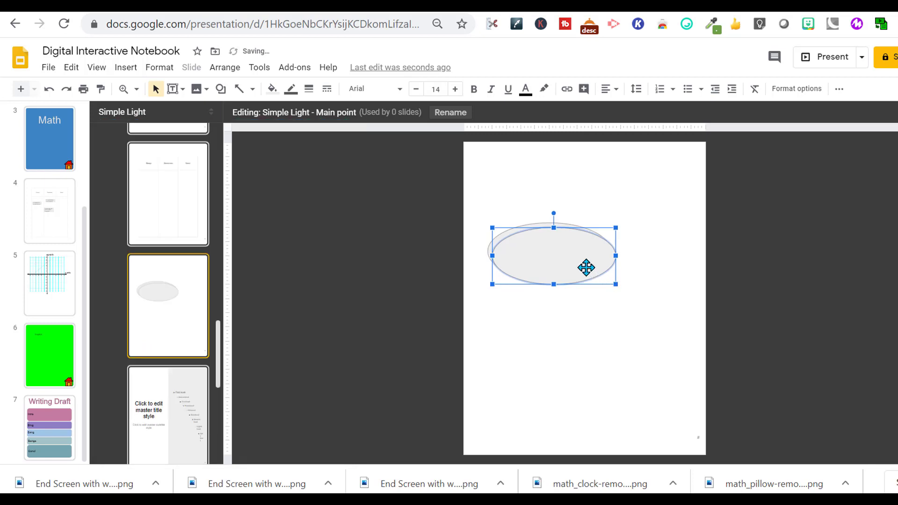
{"action": "left_click_drag", "start_coordinate": [581, 263], "coordinate": [645, 255]}
{"action": "left_click_drag", "start_coordinate": [530, 249], "coordinate": [513, 248]}
{"action": "left_click", "coordinate": [587, 249]}
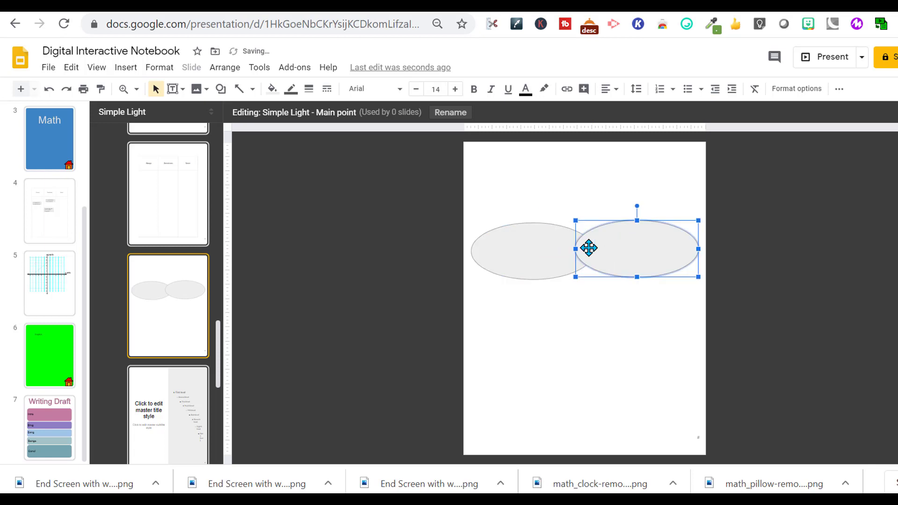
{"action": "key", "text": "ctrl+z"}
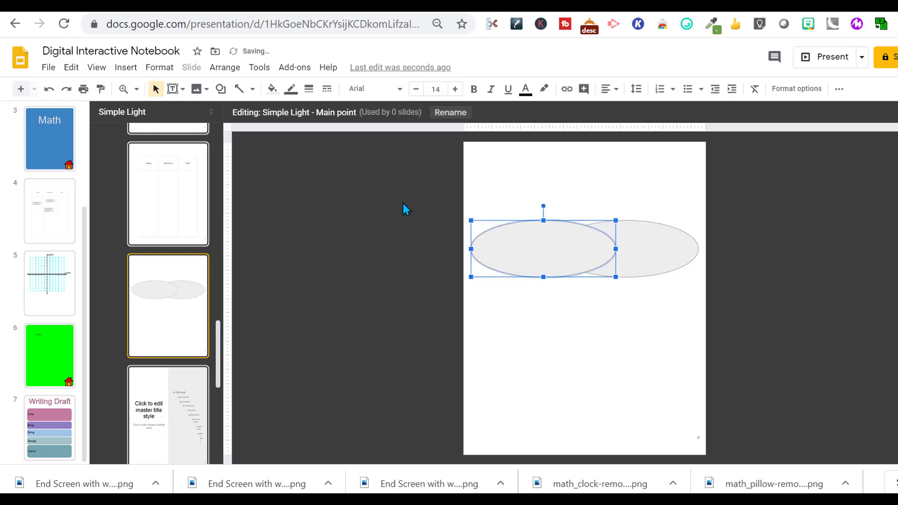
Step: Fill the right oval magenta and make the left cyan oval partly transparent
{"action": "left_click", "coordinate": [273, 88]}
{"action": "left_click", "coordinate": [347, 168]}
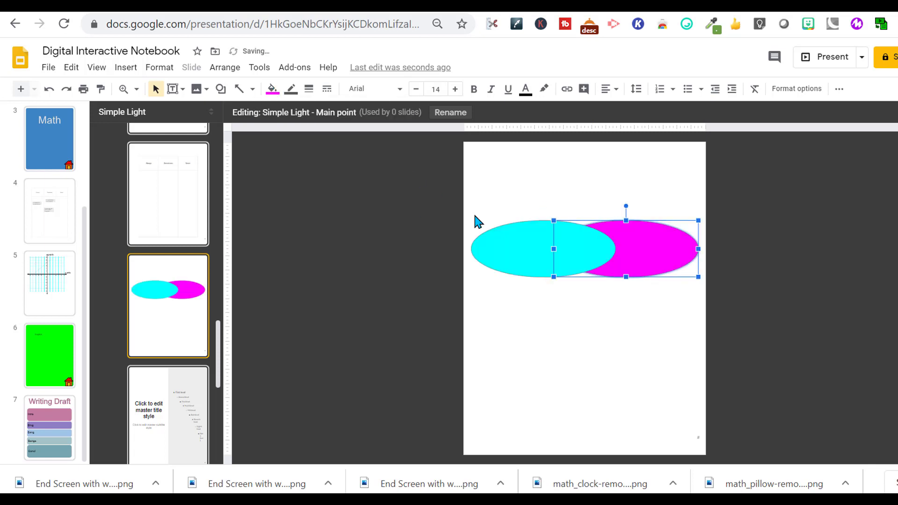
{"action": "left_click", "coordinate": [530, 256]}
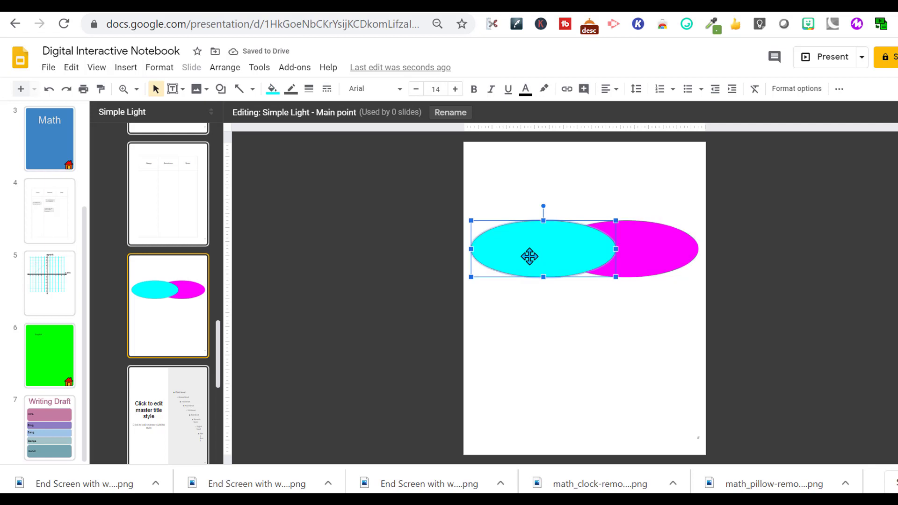
{"action": "left_click", "coordinate": [273, 91]}
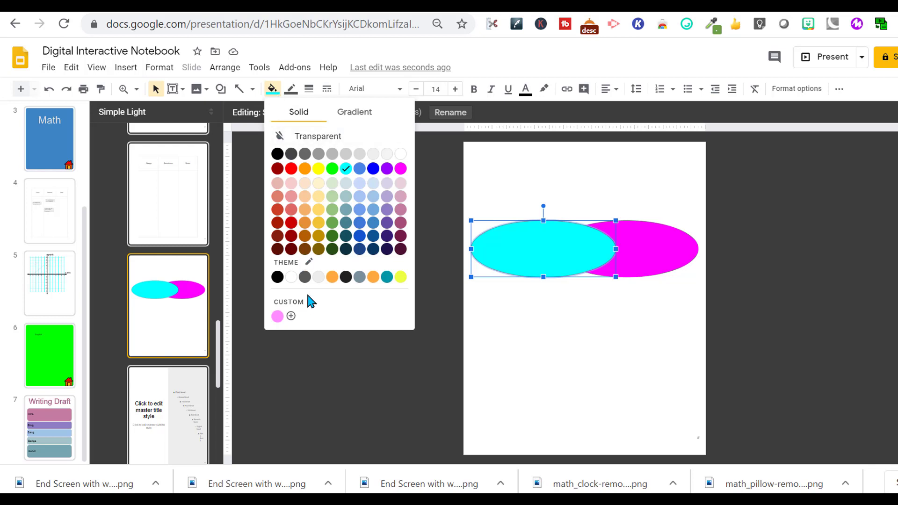
{"action": "left_click", "coordinate": [303, 307]}
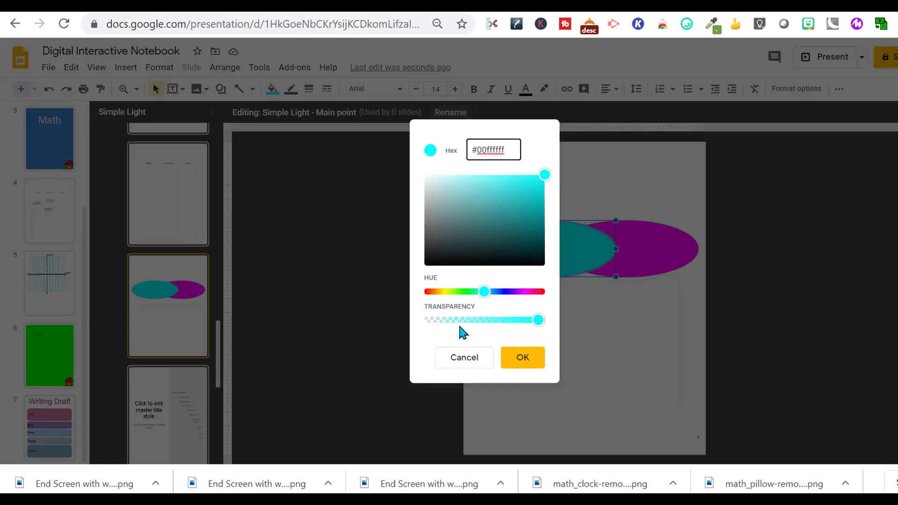
{"action": "left_click_drag", "start_coordinate": [536, 327], "coordinate": [494, 325]}
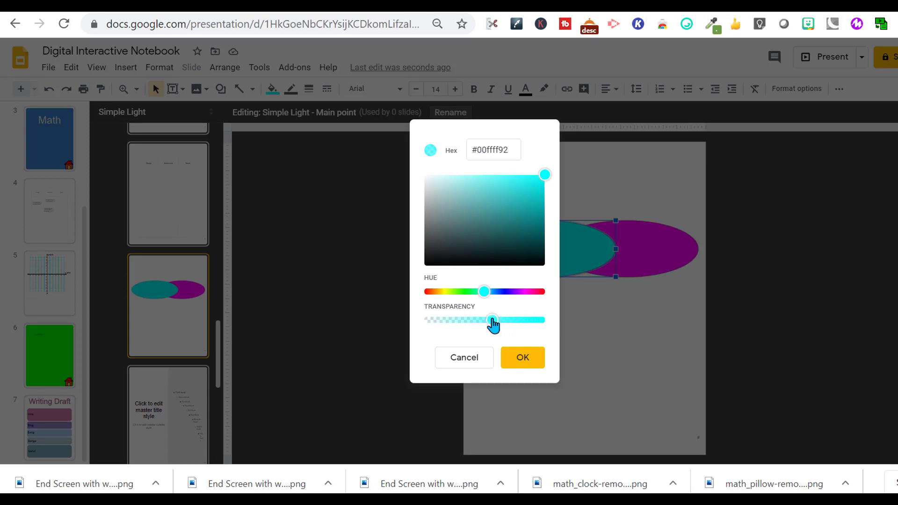
{"action": "left_click", "coordinate": [520, 360]}
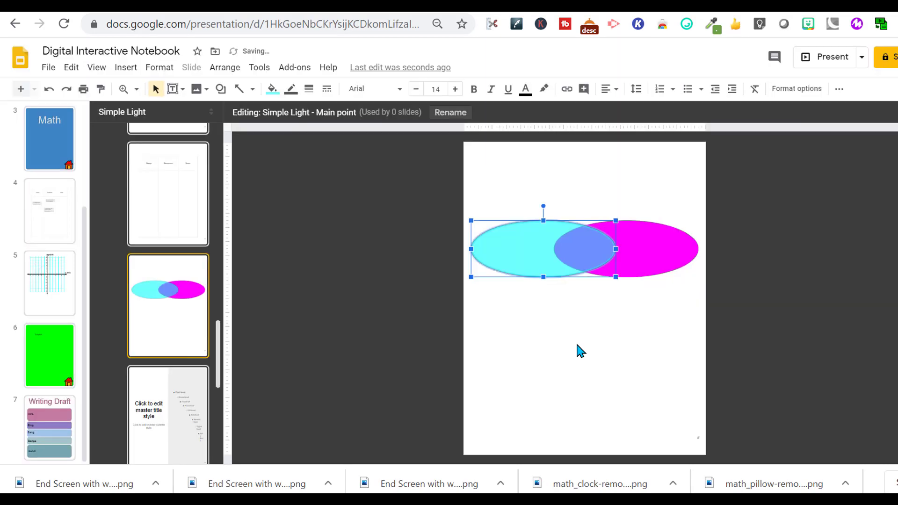
Step: Stretch both ovals taller into near circles
{"action": "left_click", "coordinate": [577, 345]}
{"action": "left_click", "coordinate": [611, 251]}
{"action": "left_click", "coordinate": [651, 248], "text": "shift"}
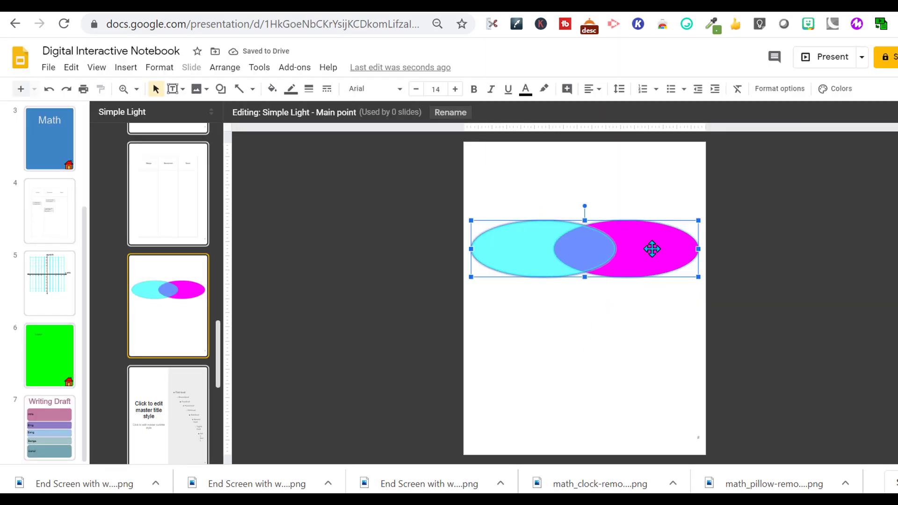
{"action": "left_click_drag", "start_coordinate": [584, 277], "coordinate": [584, 341]}
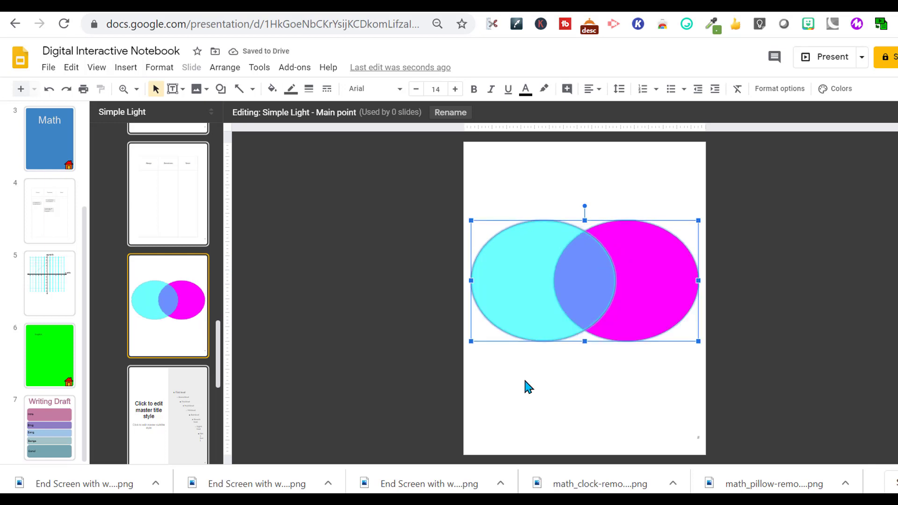